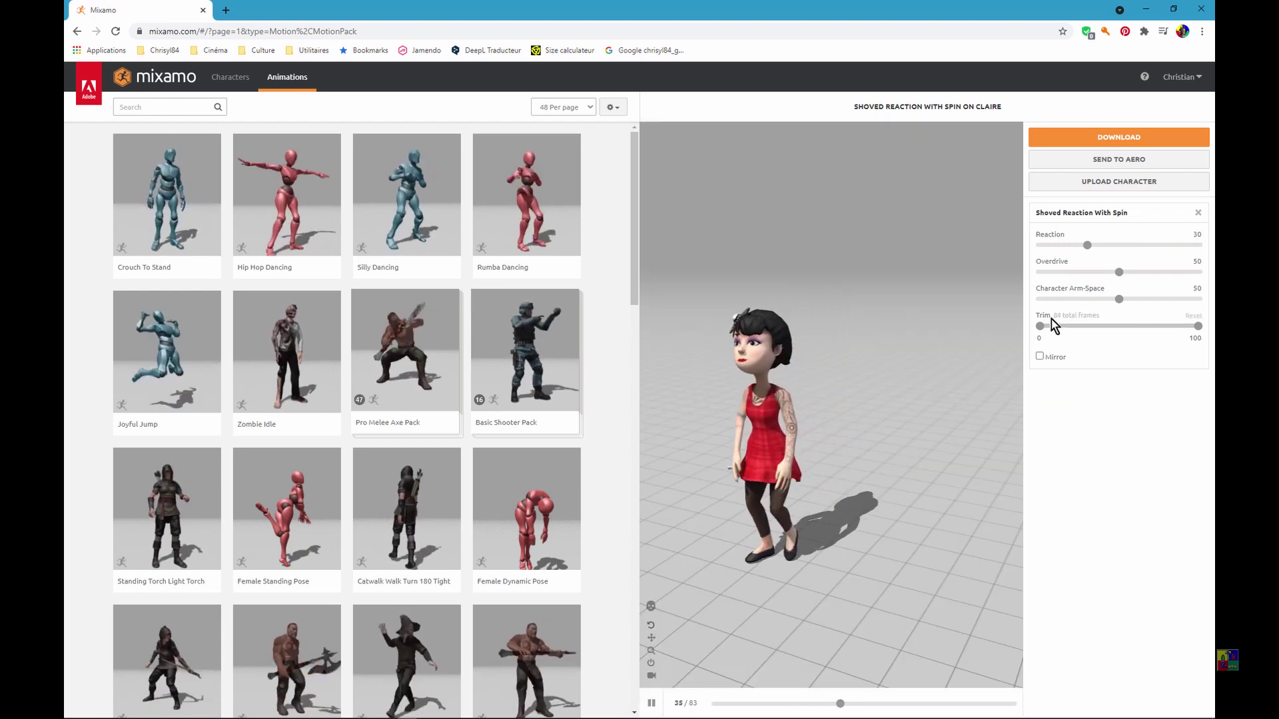
Step: Set the Overdrive of the Shoved Reaction With Spin animation to 60
{"action": "left_click", "coordinate": [1197, 265]}
{"action": "type", "text": "60"}
{"action": "key", "text": "Return"}
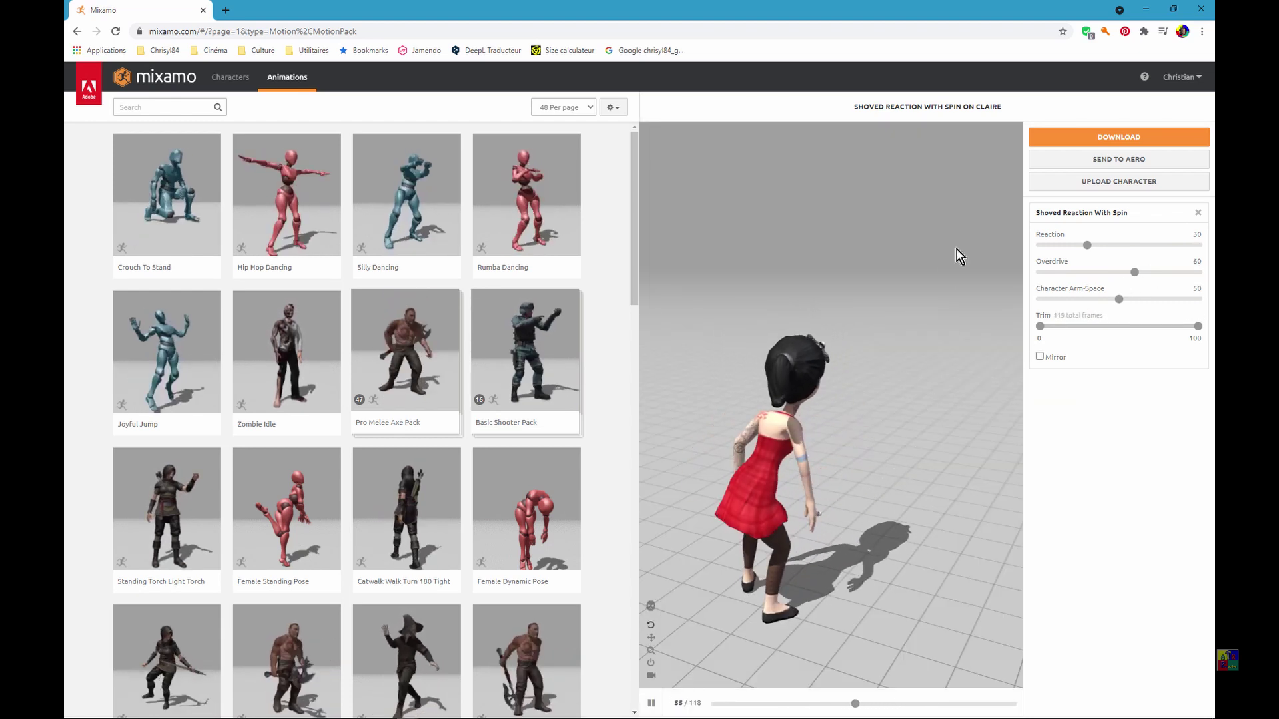
Step: Set up the animation download as Collada (.dae) with skin, 24 frames per second and no keyframe reduction
{"action": "left_click", "coordinate": [1109, 135]}
{"action": "left_click", "coordinate": [500, 229]}
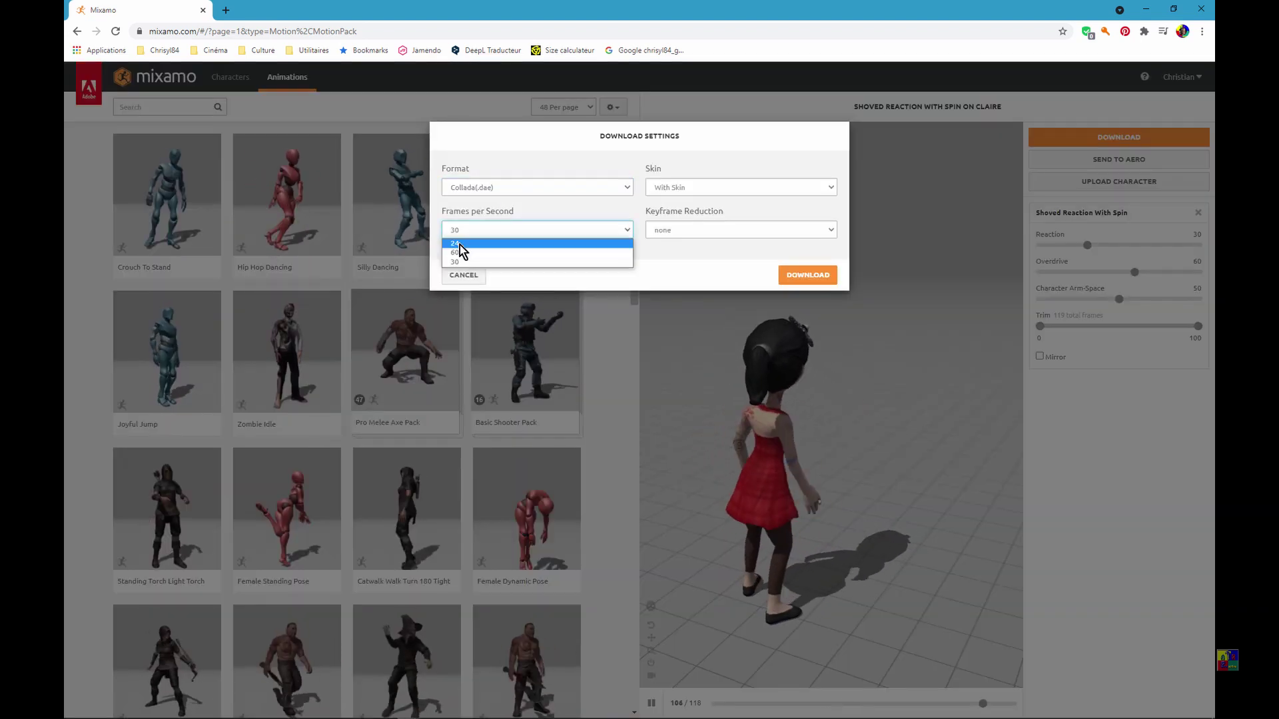
{"action": "left_click", "coordinate": [457, 251]}
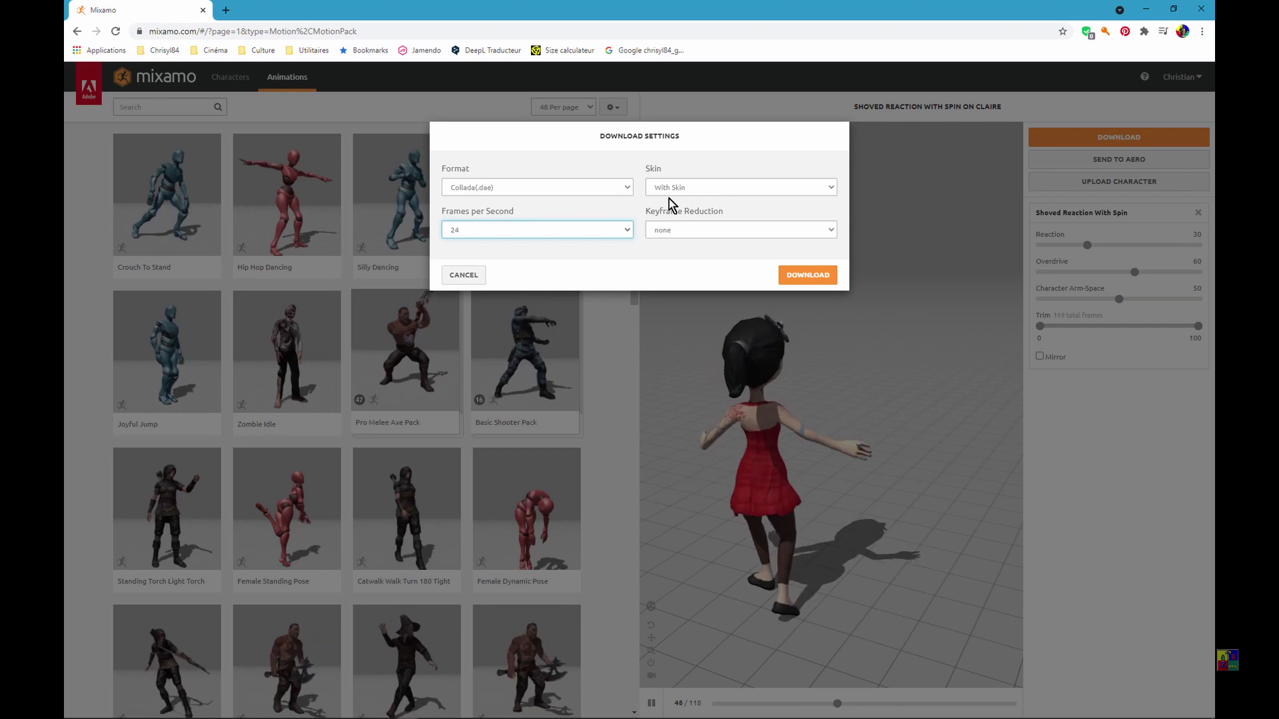
{"action": "left_click", "coordinate": [698, 187]}
{"action": "left_click", "coordinate": [698, 187]}
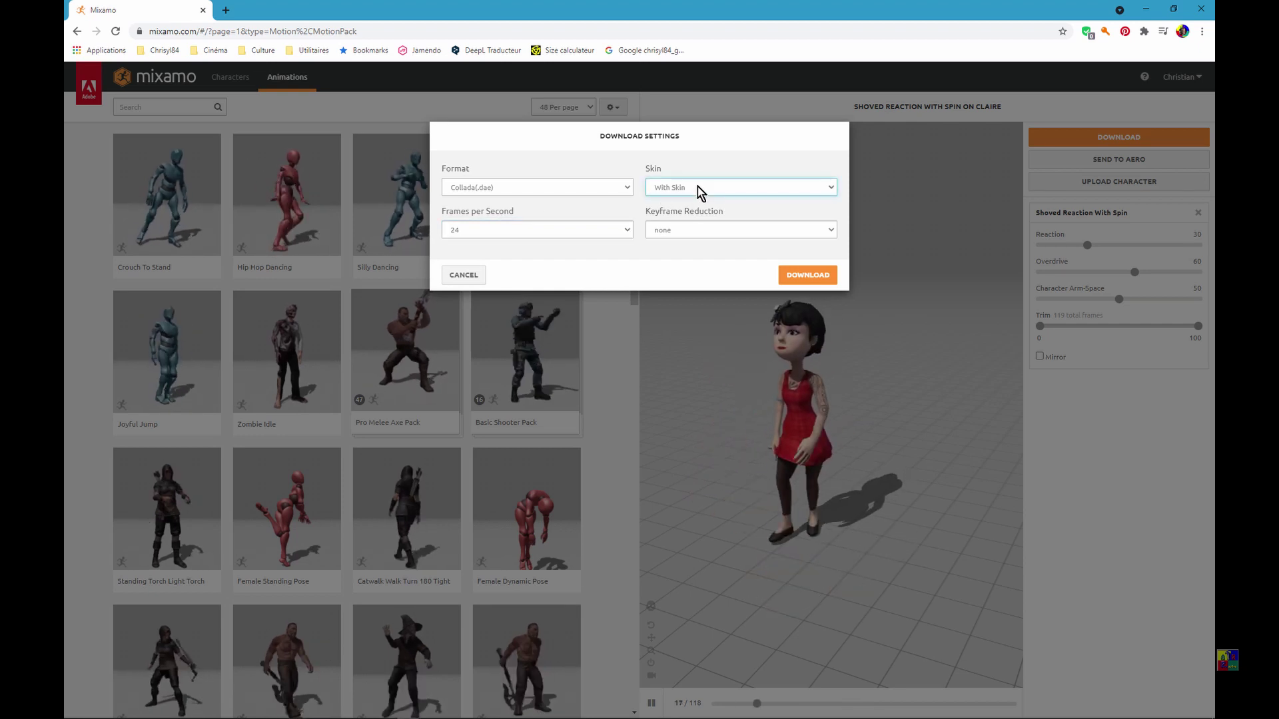
{"action": "left_click", "coordinate": [678, 230]}
{"action": "left_click", "coordinate": [793, 248]}
Step: Switch to File Explorer and check the .dae file and textures folder inside Shoved Reaction With Spin Claire
{"action": "left_click", "coordinate": [297, 158]}
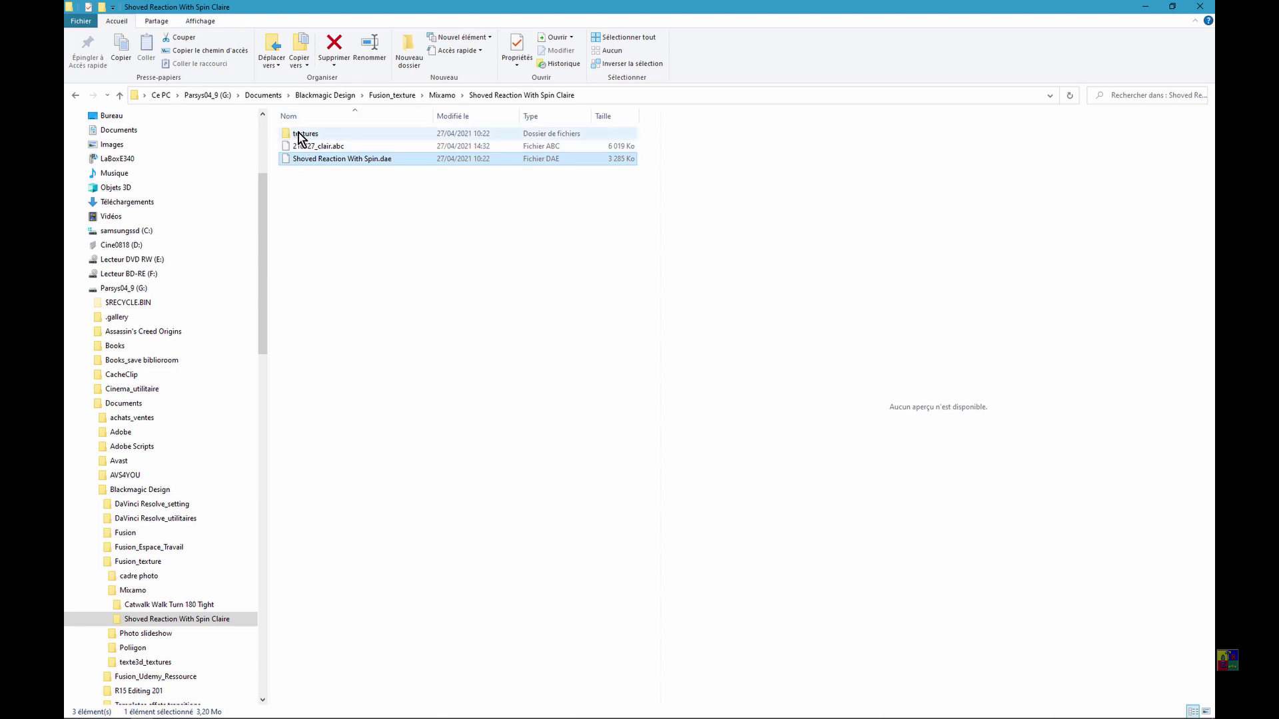
{"action": "left_click", "coordinate": [307, 136]}
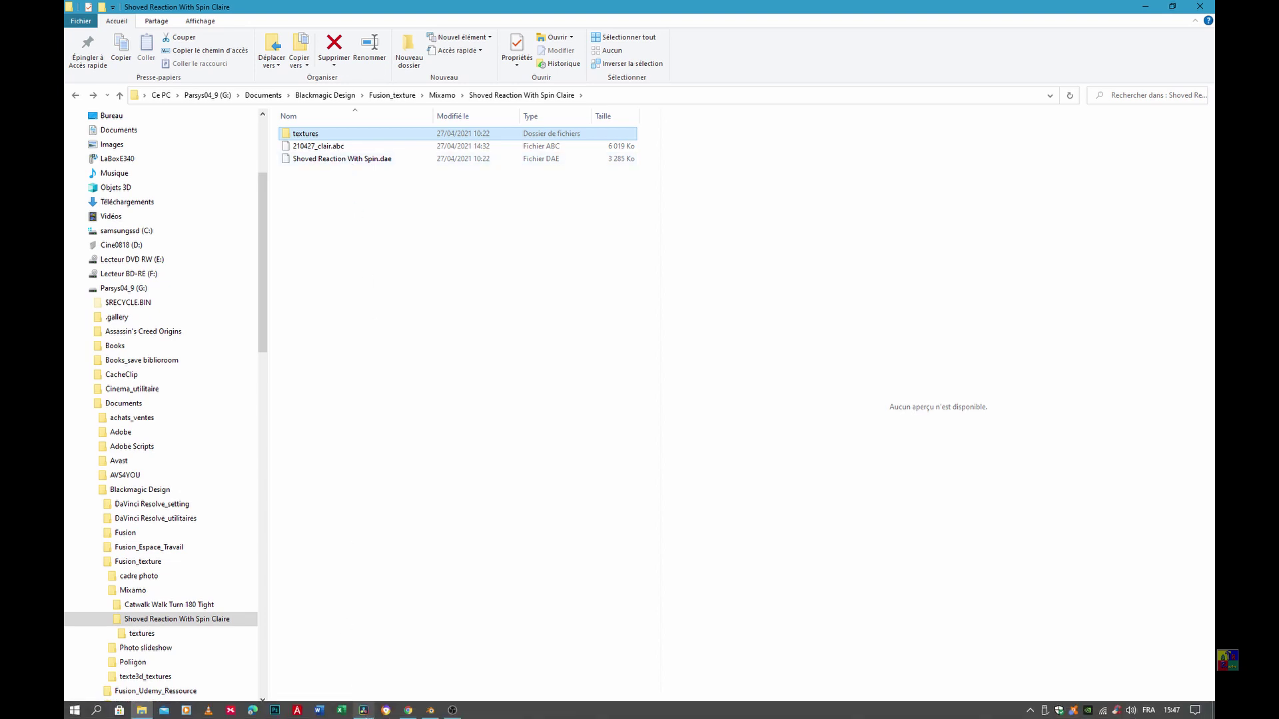
Step: Switch to Blender and delete the default cube and light from the scene
{"action": "left_click", "coordinate": [432, 712]}
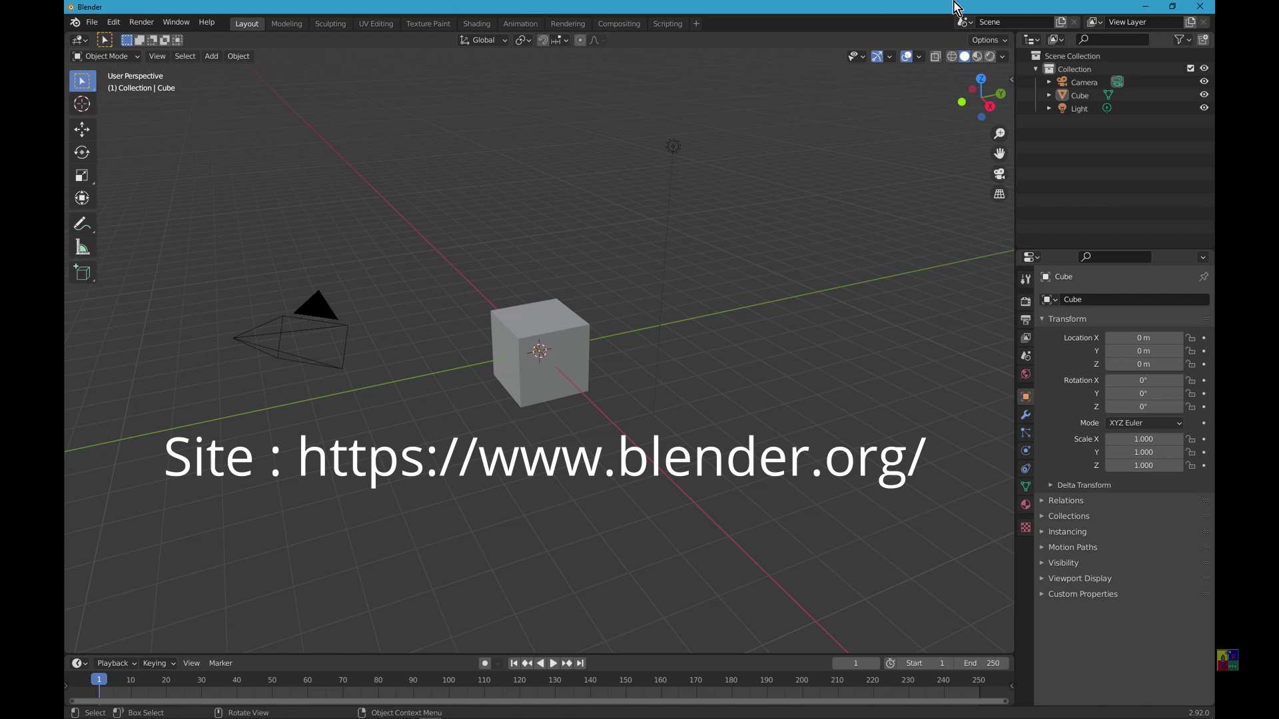
{"action": "key", "text": "Delete"}
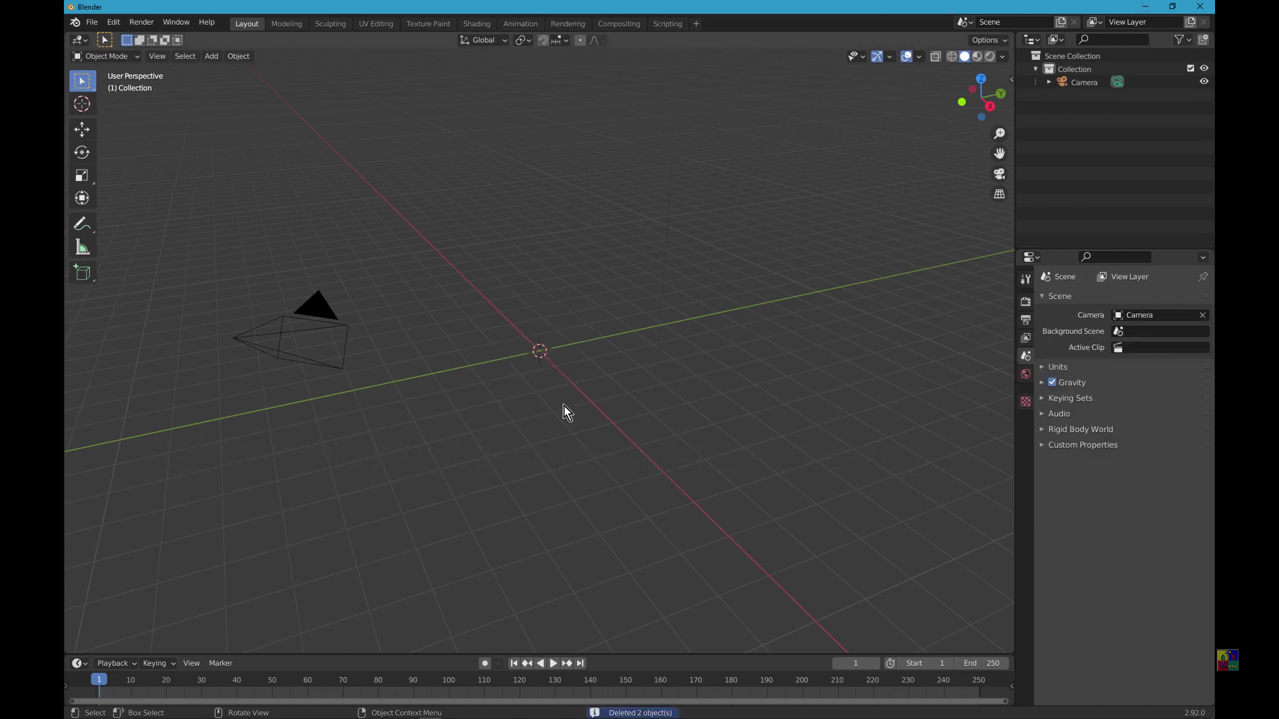
Step: Import the Collada file Shoved Reaction With Spin.dae and preview the character's animation
{"action": "left_click", "coordinate": [93, 23]}
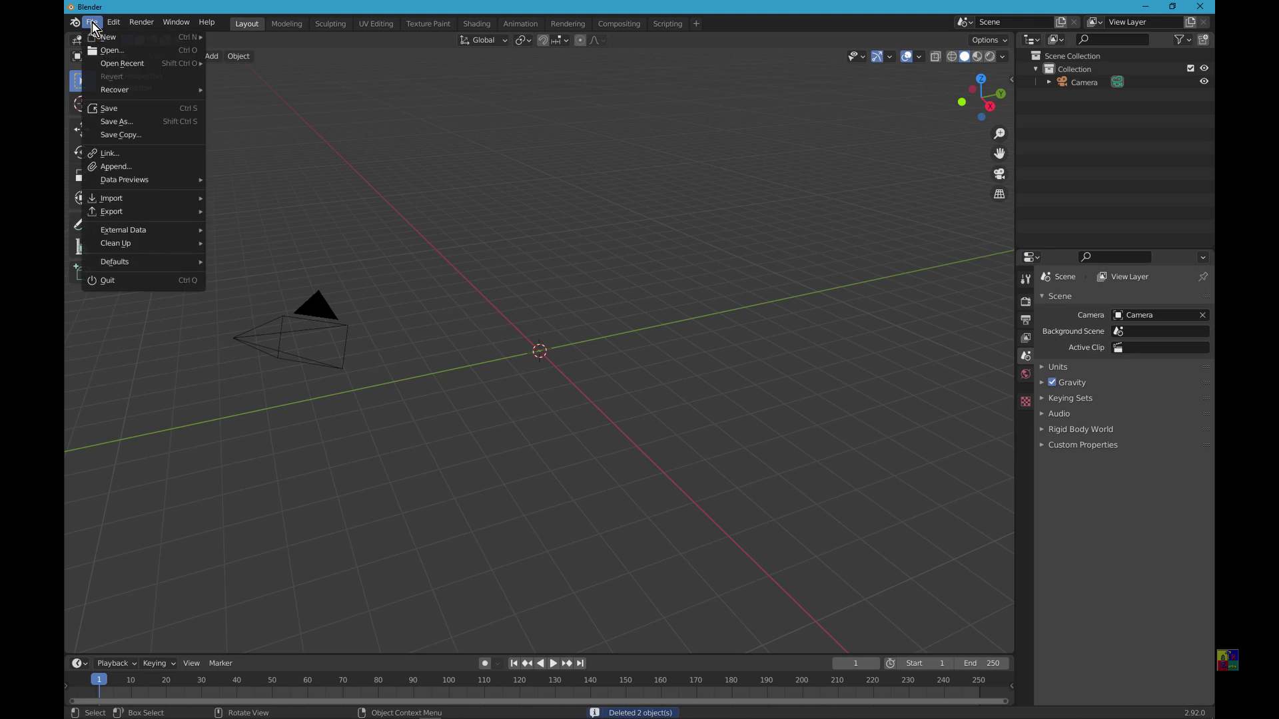
{"action": "mouse_move", "coordinate": [121, 197]}
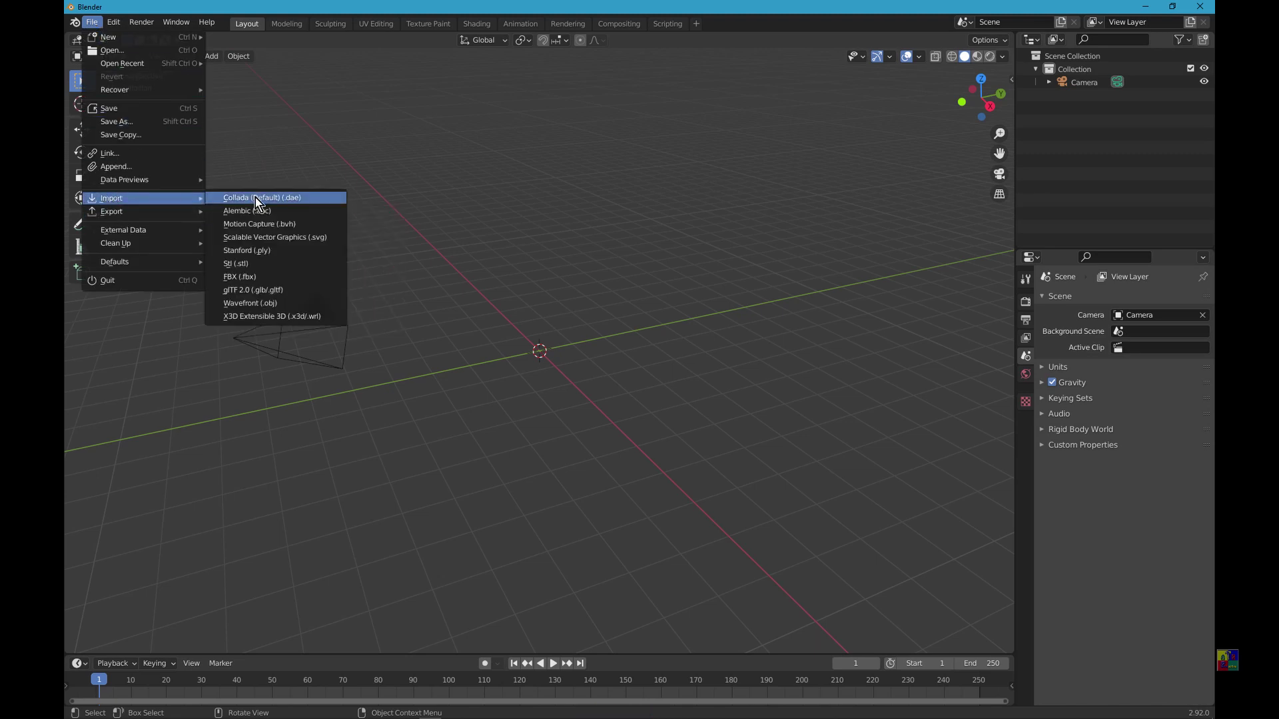
{"action": "left_click", "coordinate": [297, 199]}
{"action": "left_click", "coordinate": [618, 318]}
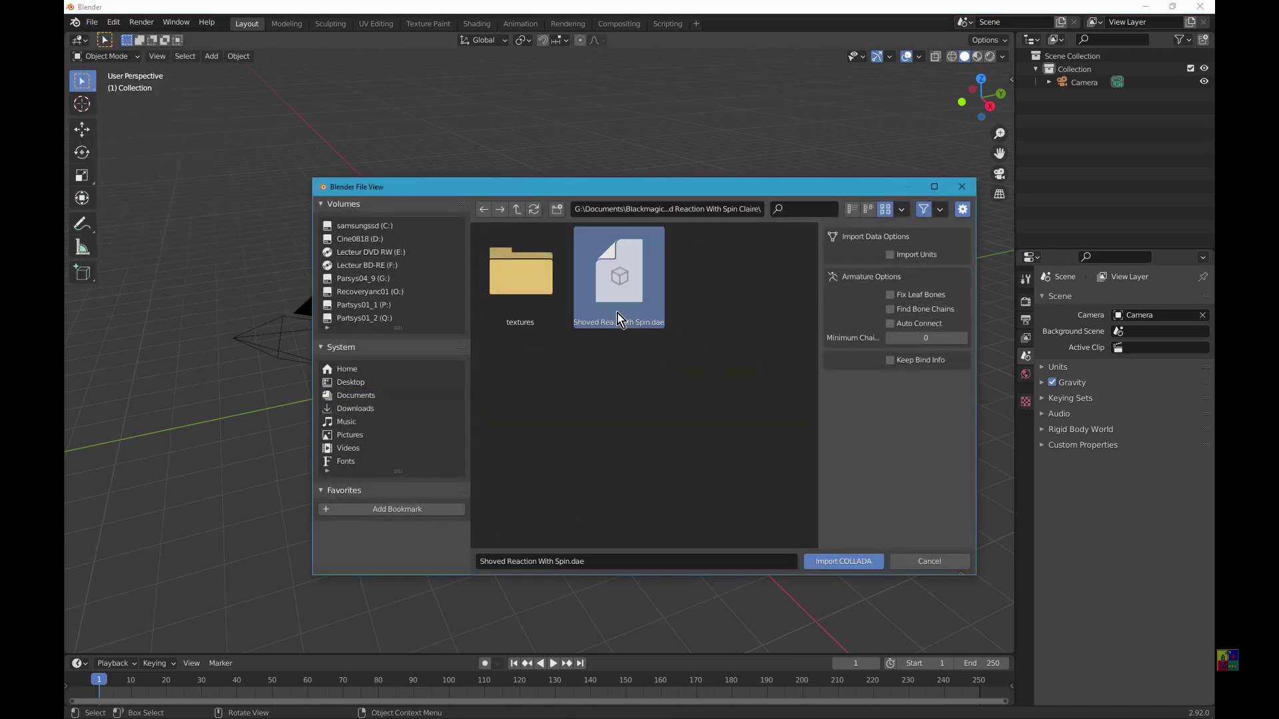
{"action": "left_click", "coordinate": [847, 566]}
{"action": "left_click", "coordinate": [553, 664]}
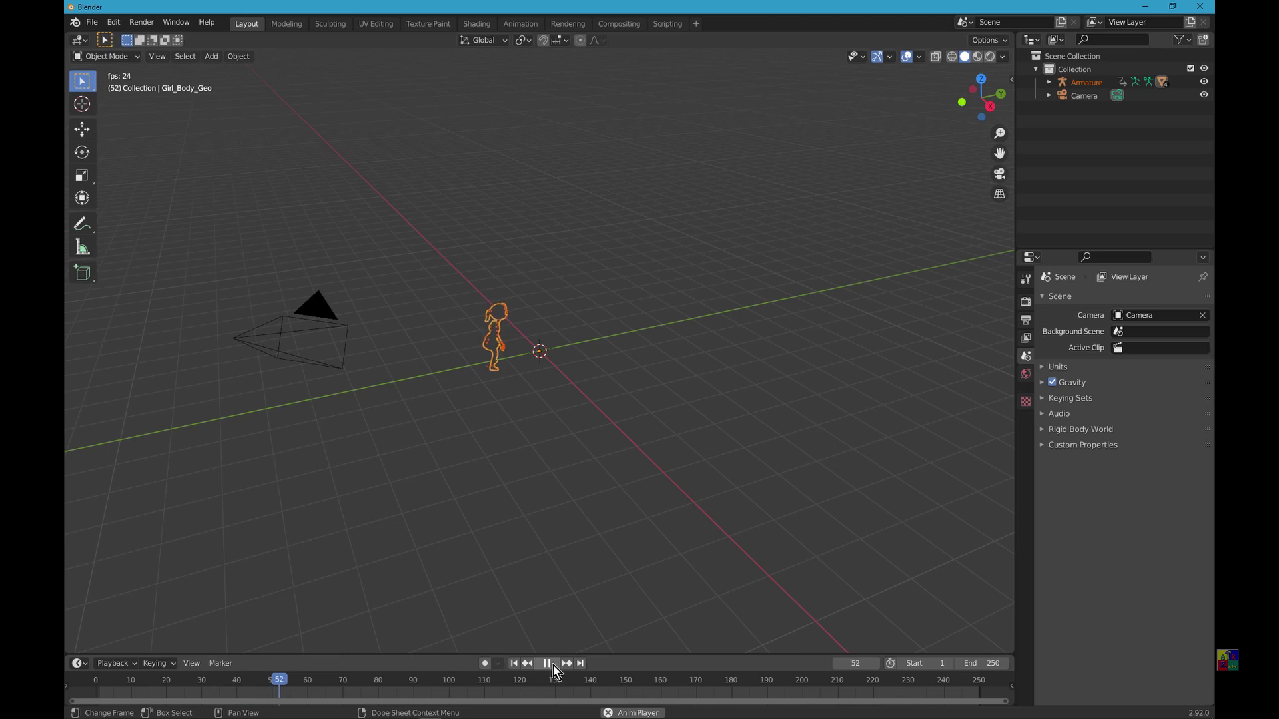
{"action": "left_click", "coordinate": [553, 665]}
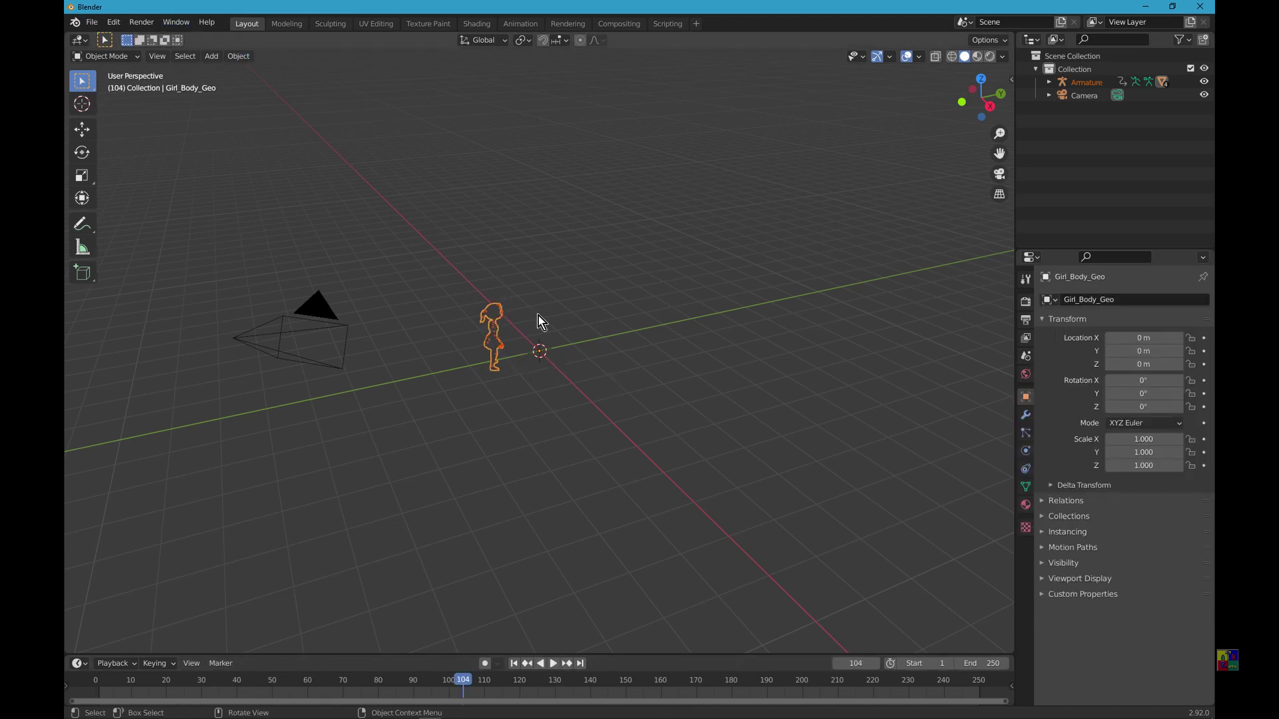
Step: Open the Alembic (.abc) export dialog for the imported character and look through its file browser
{"action": "left_click", "coordinate": [95, 24]}
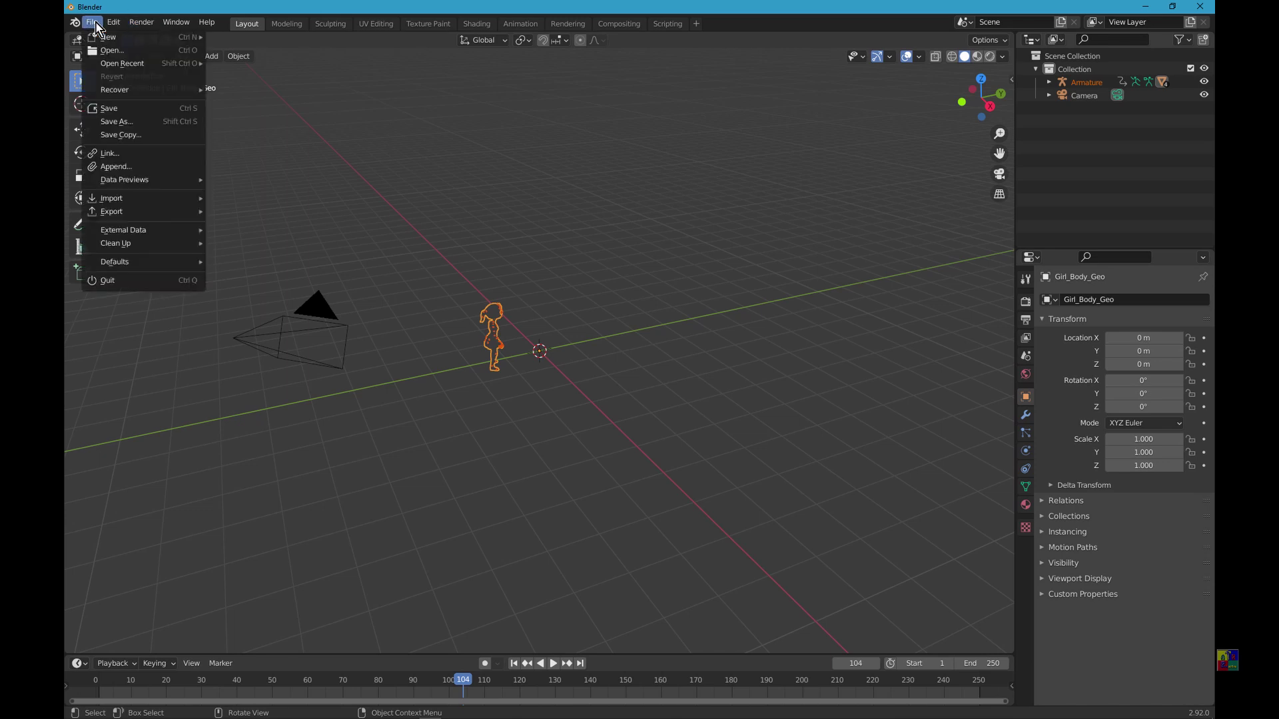
{"action": "mouse_move", "coordinate": [109, 211]}
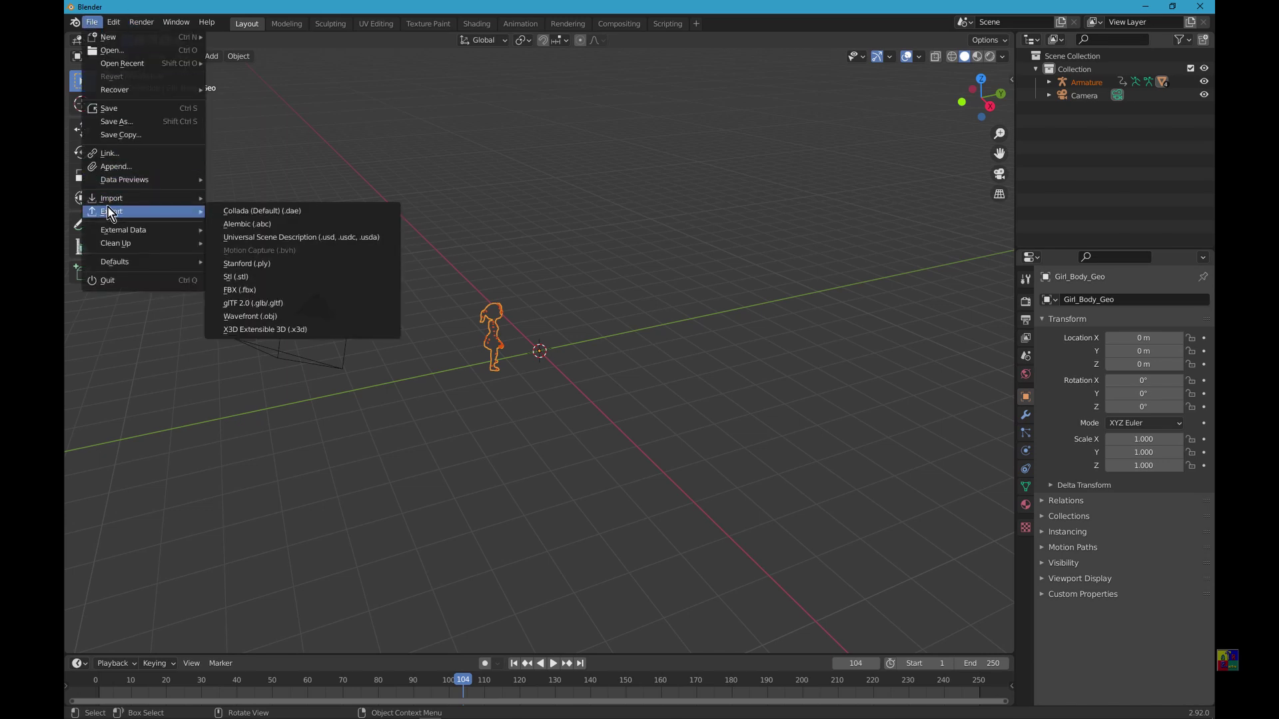
{"action": "left_click", "coordinate": [255, 225]}
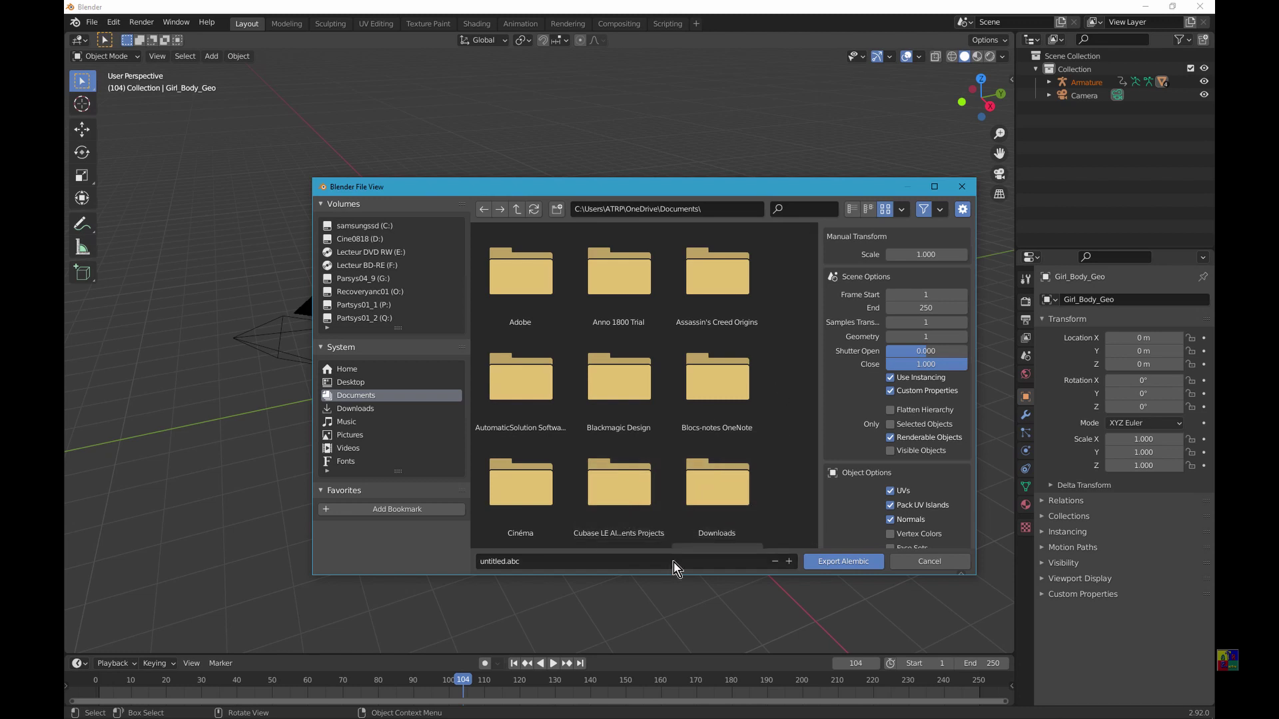
{"action": "double_click", "coordinate": [691, 462]}
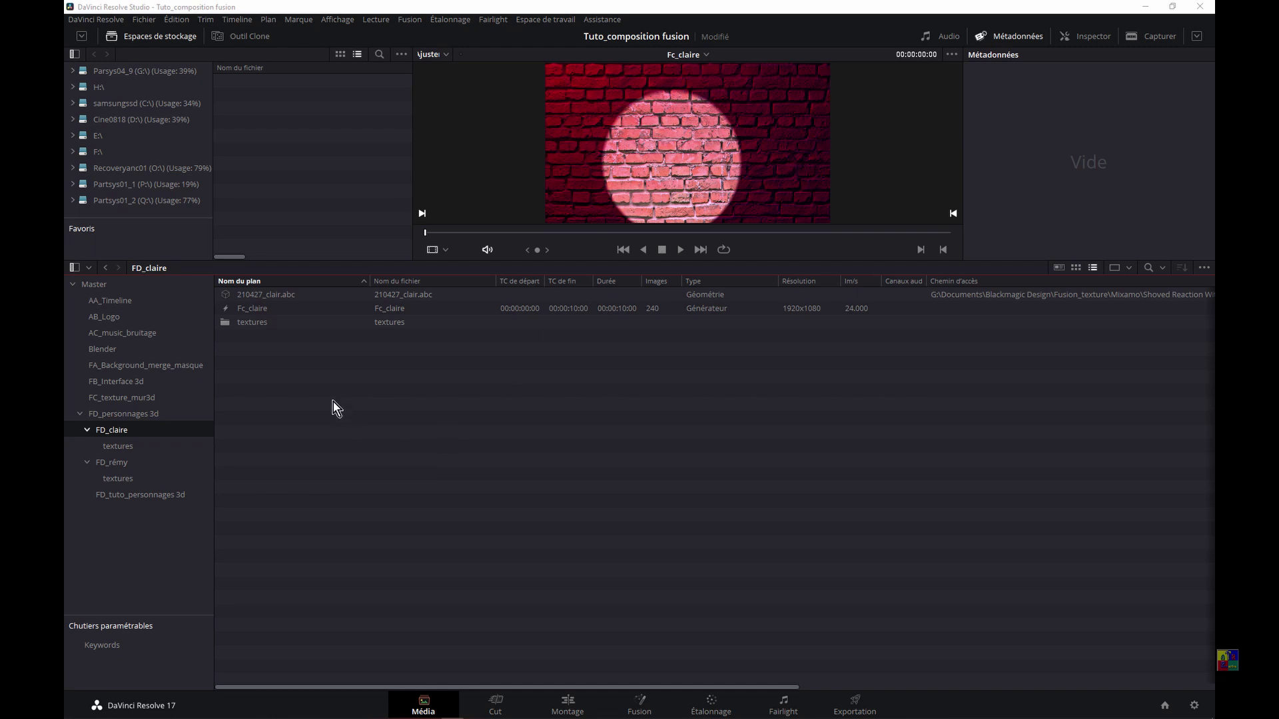
Step: Switch to DaVinci Resolve and review the media in the FD_claire bin and its textures sub-bin
{"action": "double_click", "coordinate": [123, 432]}
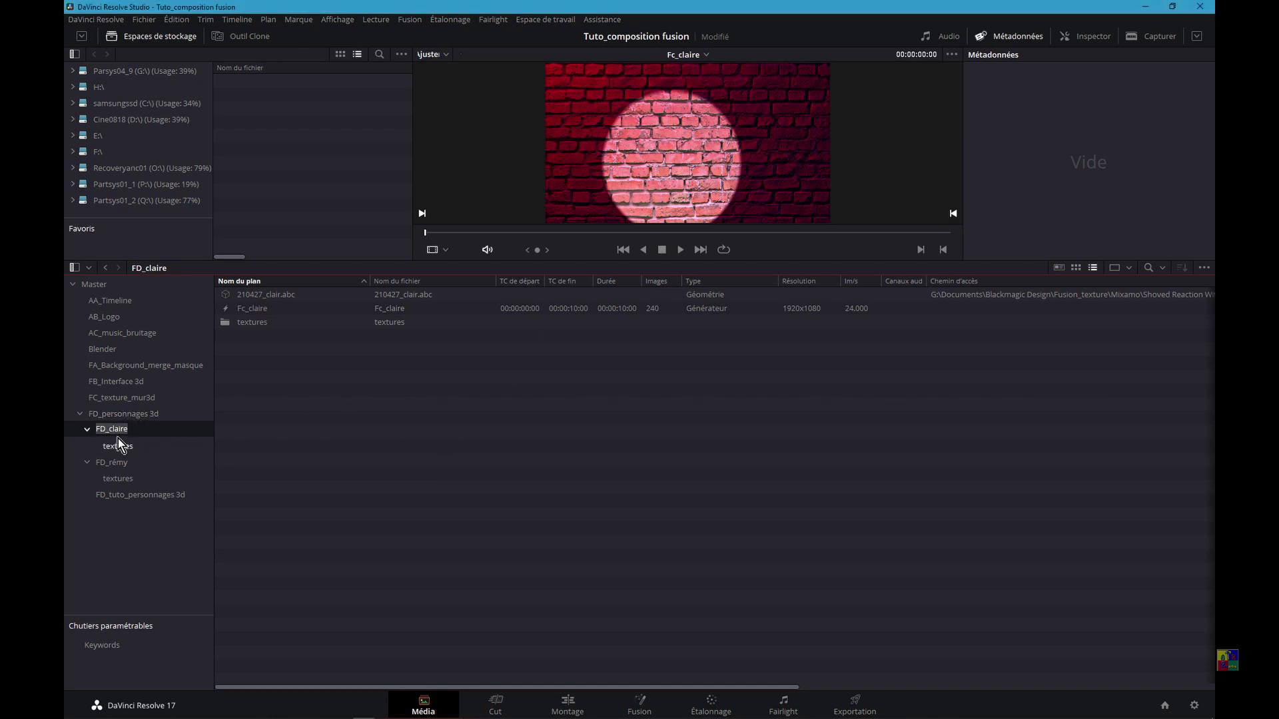
{"action": "left_click", "coordinate": [119, 449]}
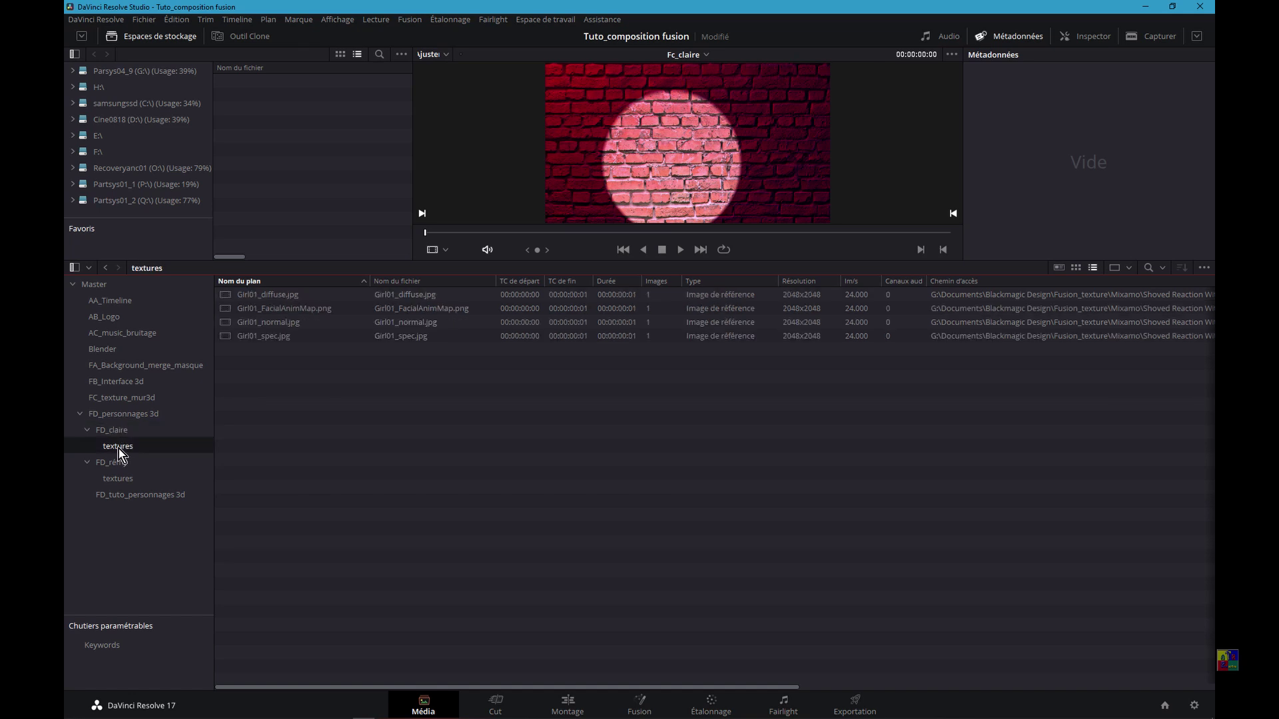
{"action": "left_click", "coordinate": [120, 433]}
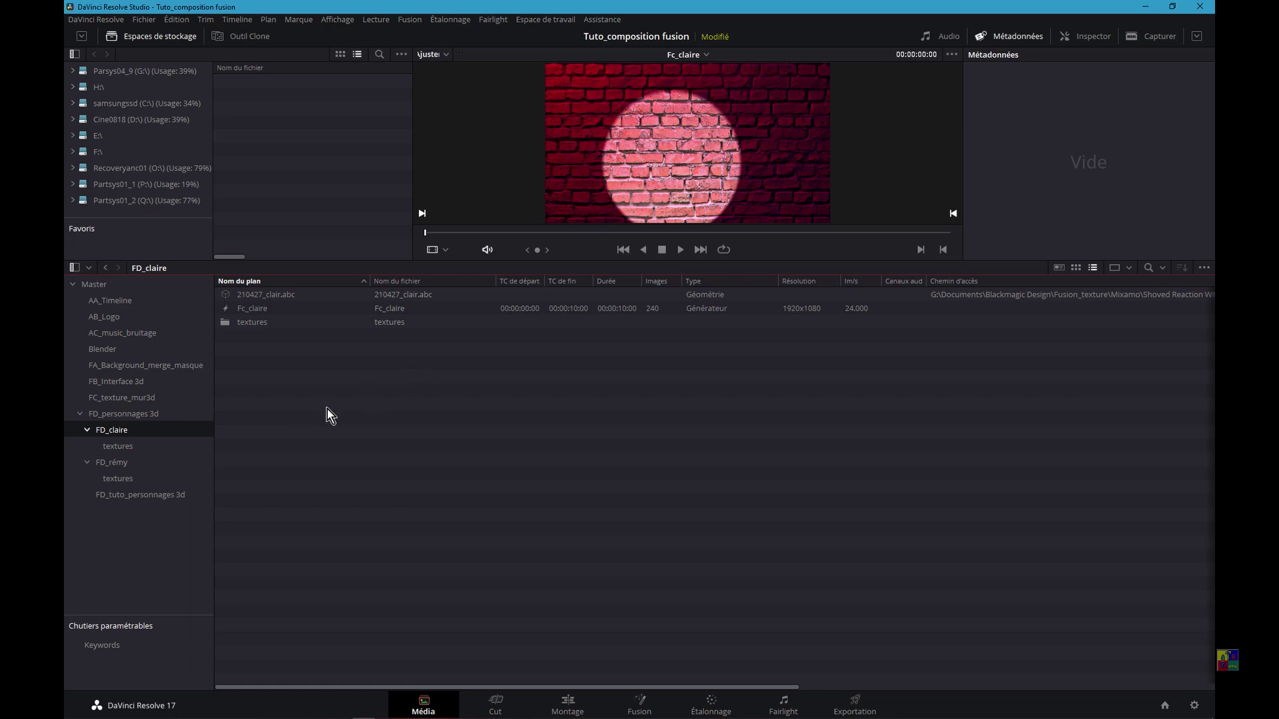
Step: Open the timeline's first Fusion composition on the Fusion page and collapse its Mur3d node group
{"action": "left_click", "coordinate": [567, 704]}
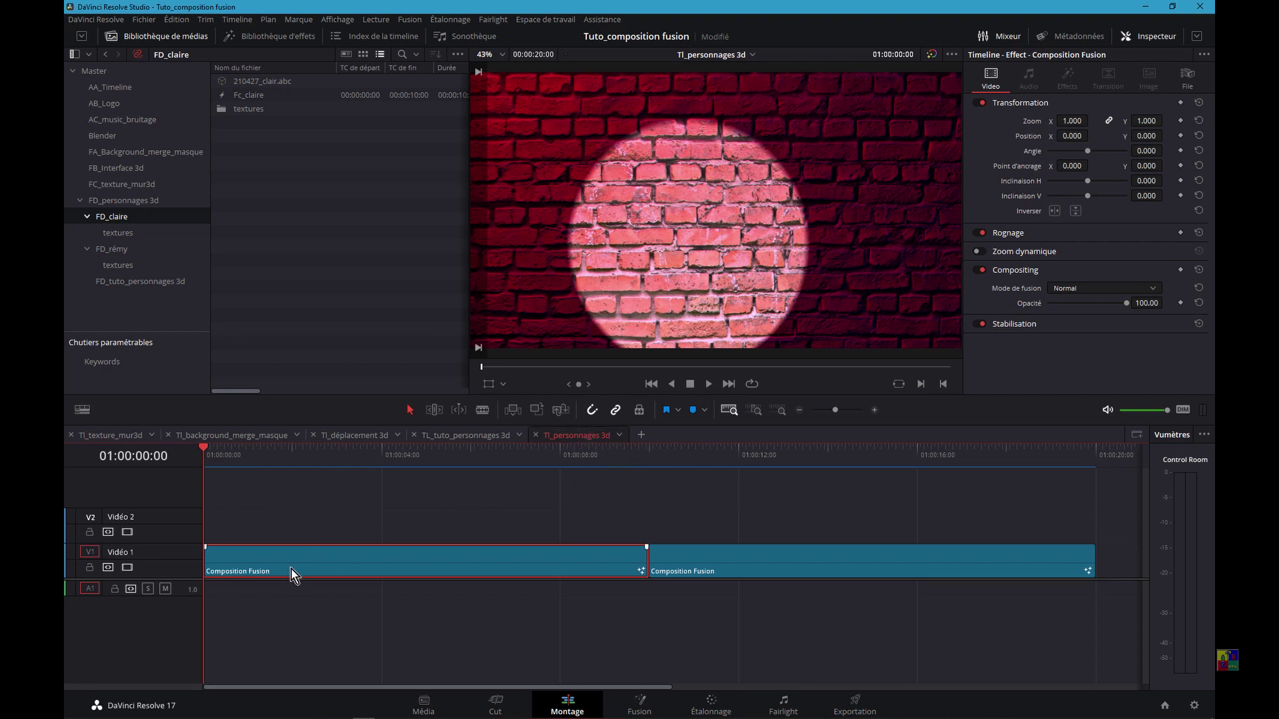
{"action": "left_click", "coordinate": [653, 711]}
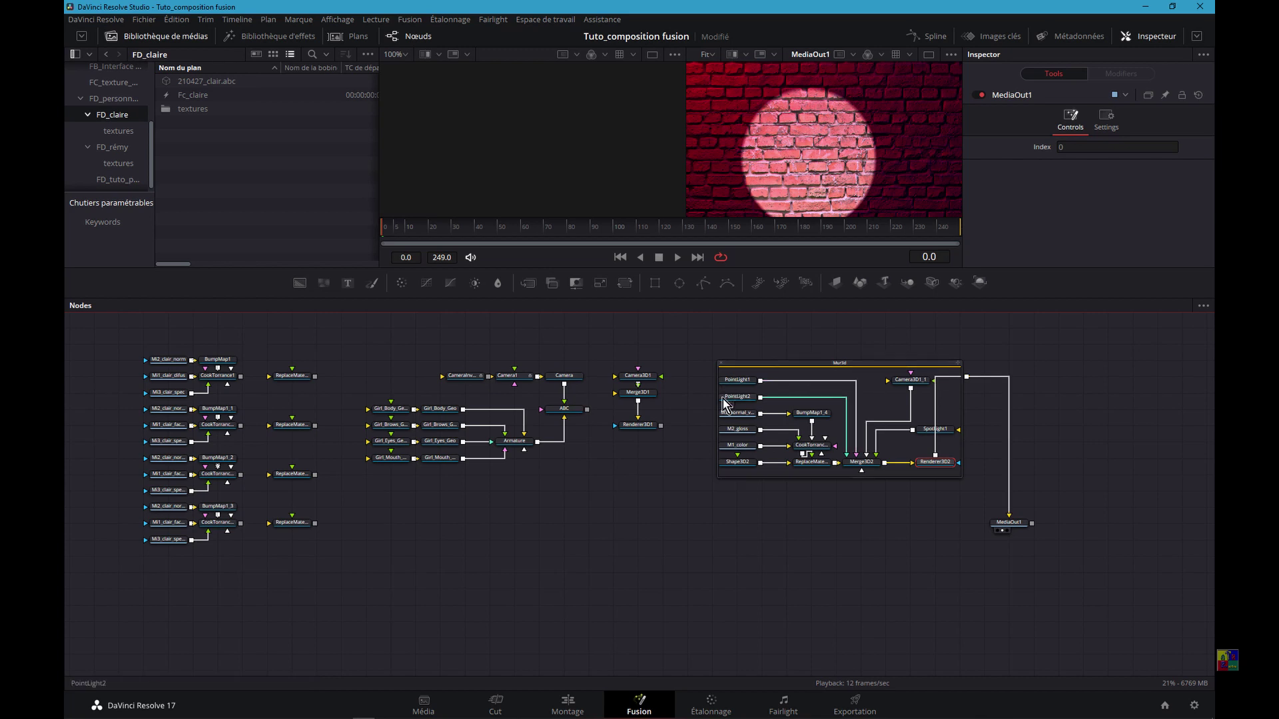
{"action": "scroll", "coordinate": [993, 406], "scroll_direction": "up", "scroll_amount": 3}
{"action": "left_click", "coordinate": [1025, 609]}
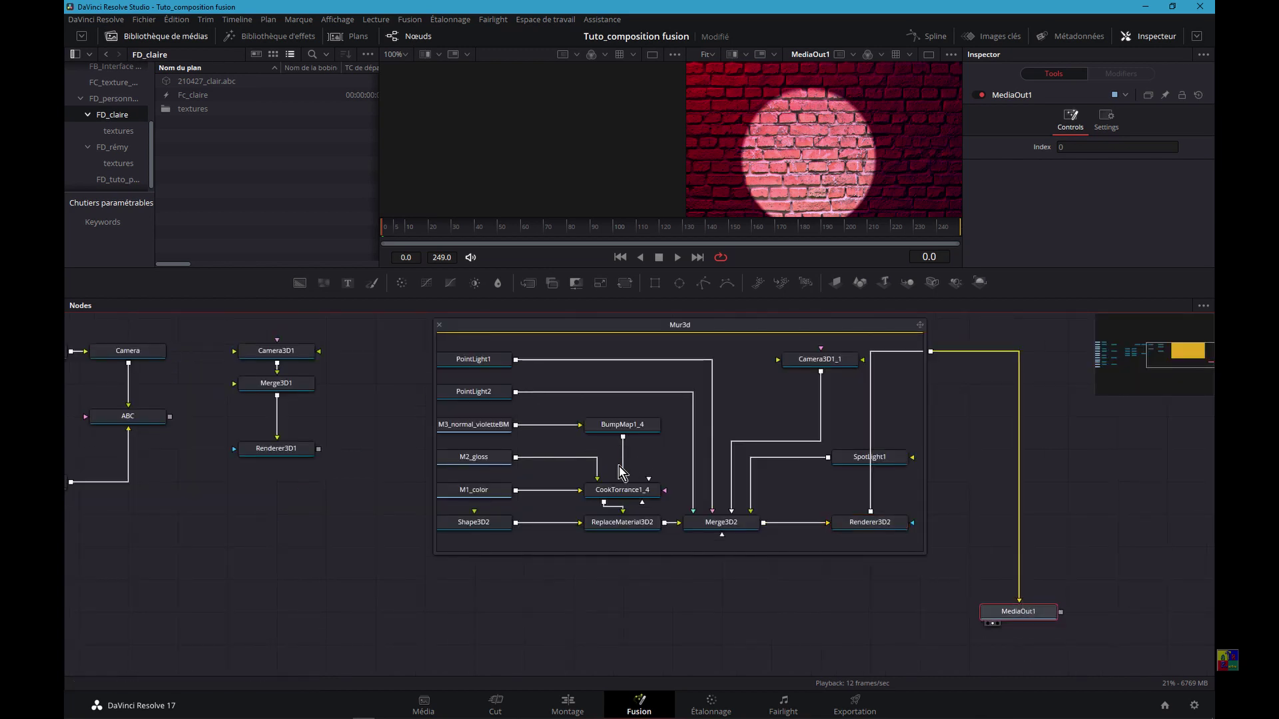
{"action": "left_click", "coordinate": [439, 325]}
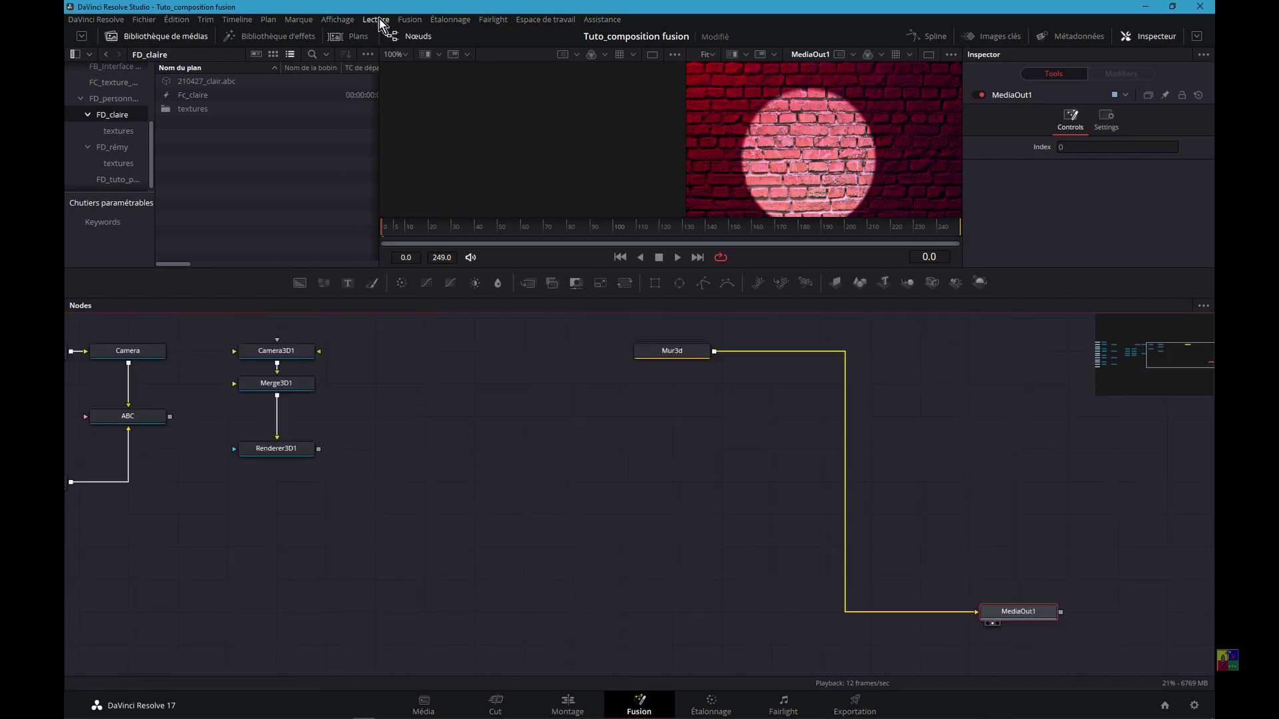
Step: Import the Alembic scene 210427_clair.abc into the Fusion composition
{"action": "left_click", "coordinate": [409, 20]}
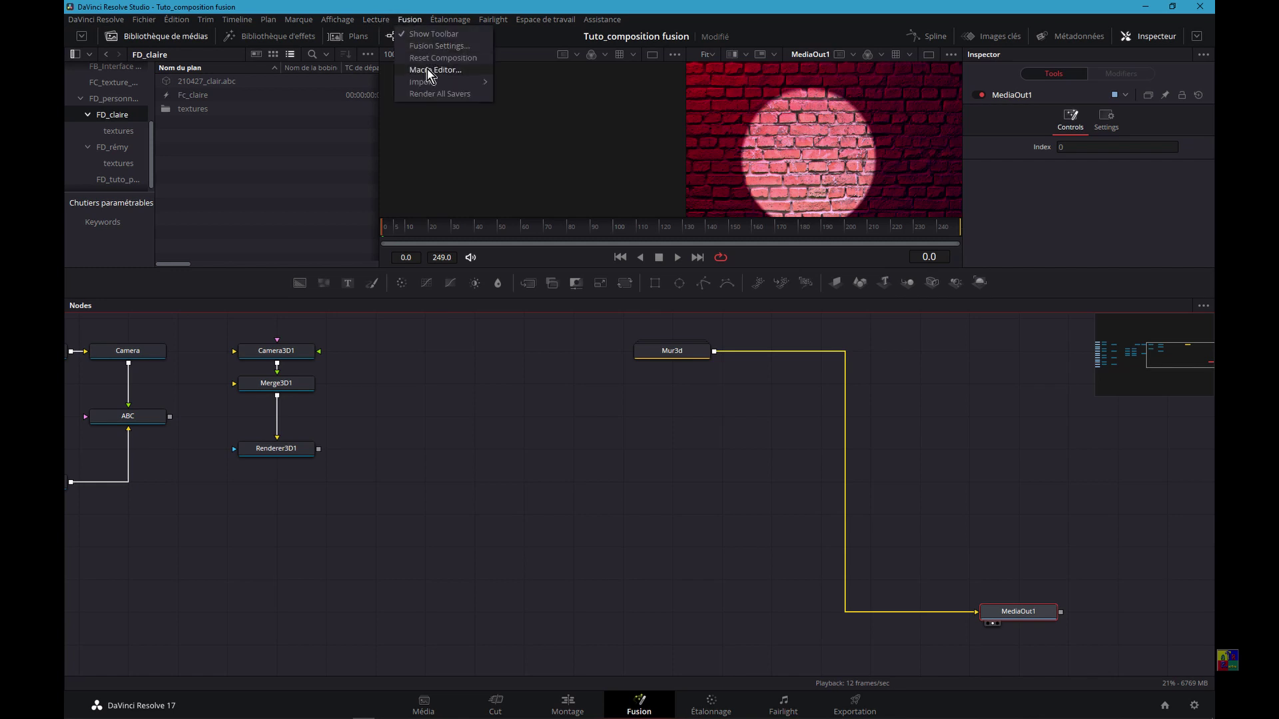
{"action": "mouse_move", "coordinate": [421, 84]}
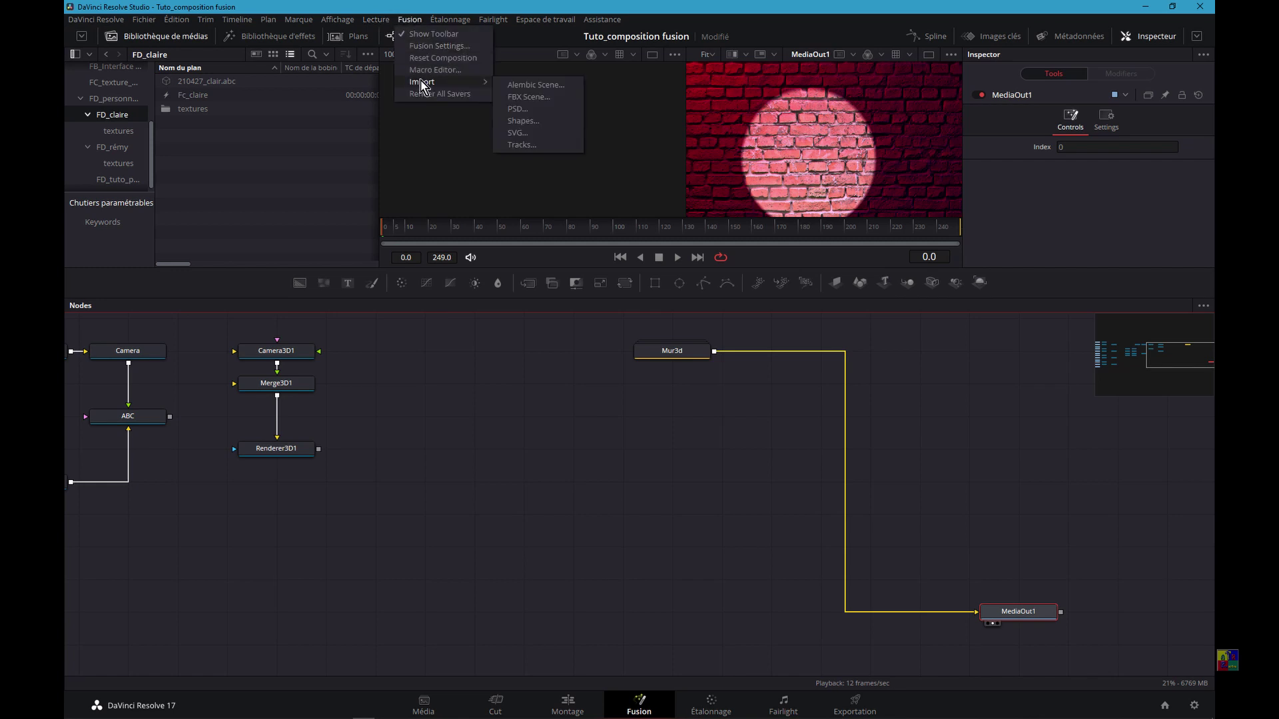
{"action": "left_click", "coordinate": [523, 86]}
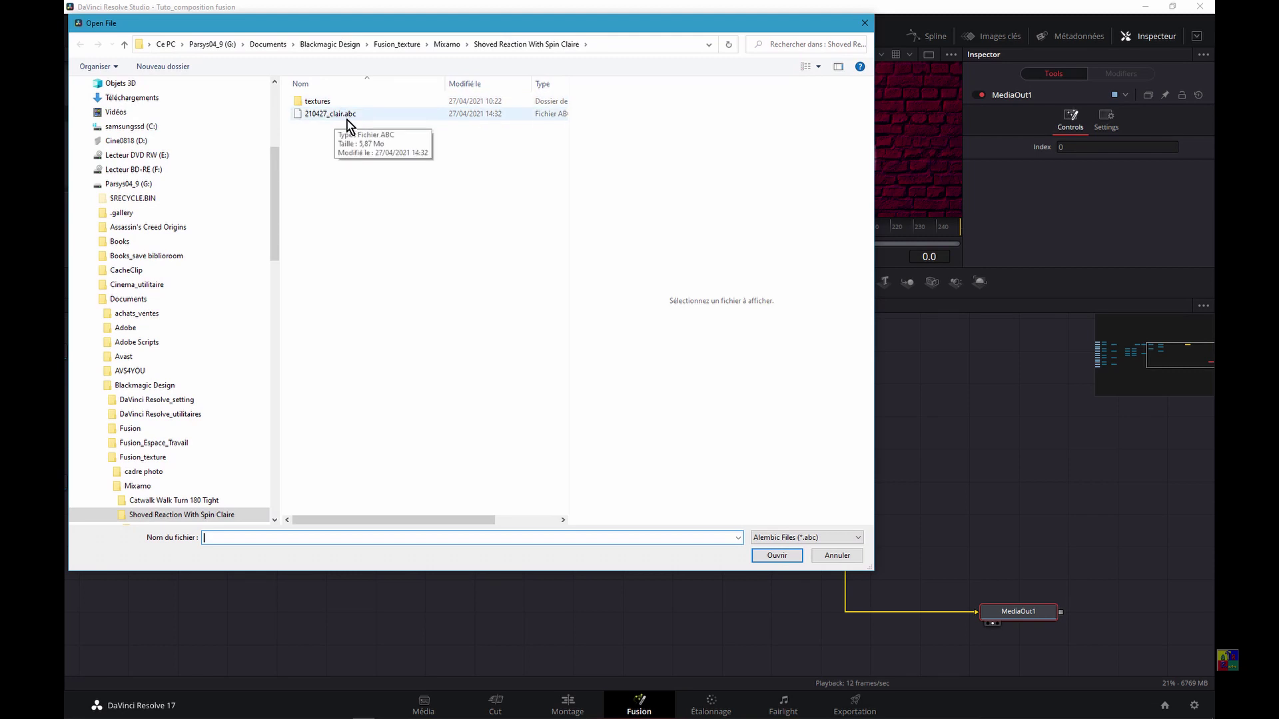
{"action": "left_click", "coordinate": [338, 118]}
{"action": "key", "text": "Return"}
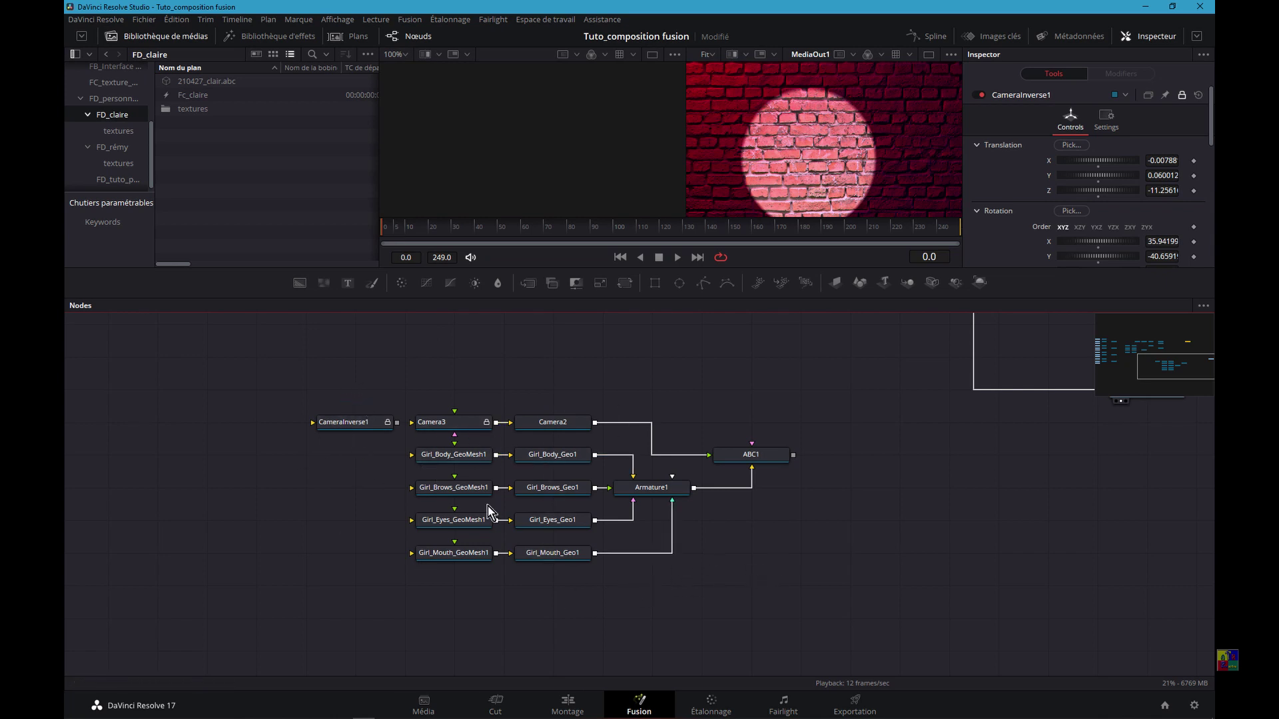
Step: Display the existing ABC node in the first viewer and inspect the Merge3D1 and Renderer3D1 nodes
{"action": "scroll", "coordinate": [490, 512], "scroll_direction": "down", "scroll_amount": 1}
{"action": "scroll", "coordinate": [492, 513], "scroll_direction": "down", "scroll_amount": 1}
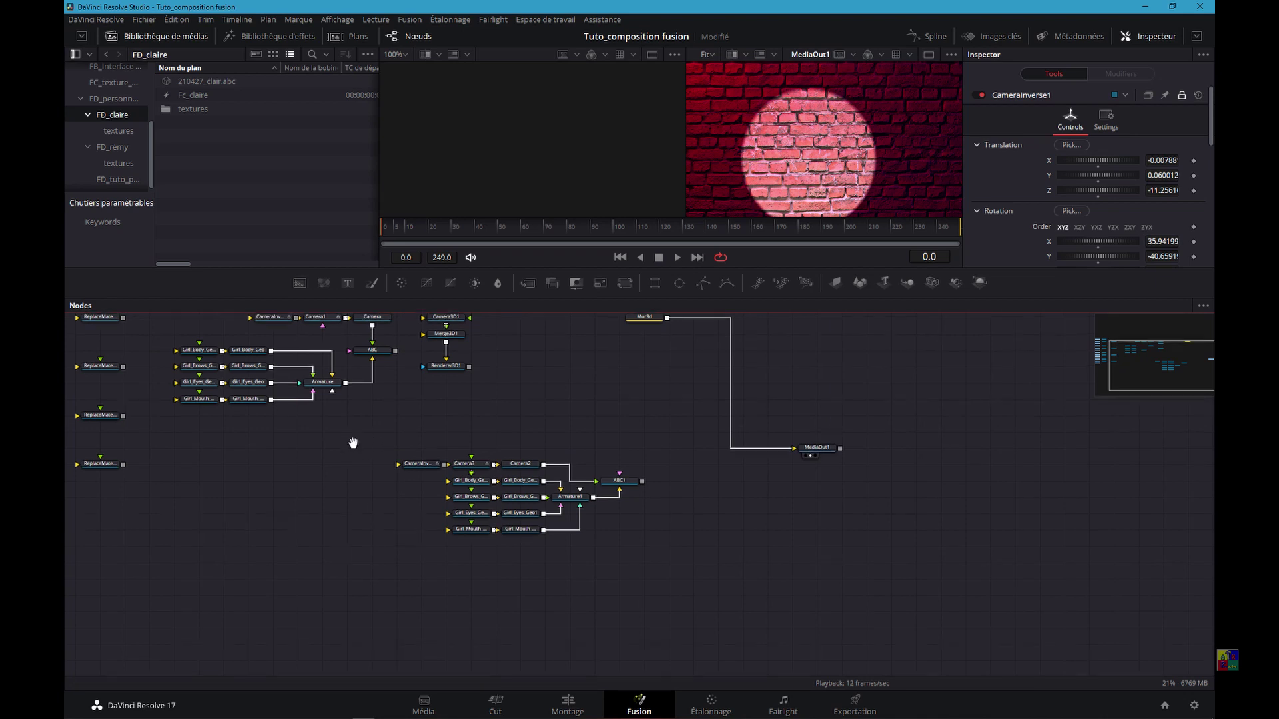
{"action": "left_click_drag", "start_coordinate": [351, 438], "coordinate": [543, 508]}
{"action": "scroll", "coordinate": [560, 467], "scroll_direction": "up", "scroll_amount": 3}
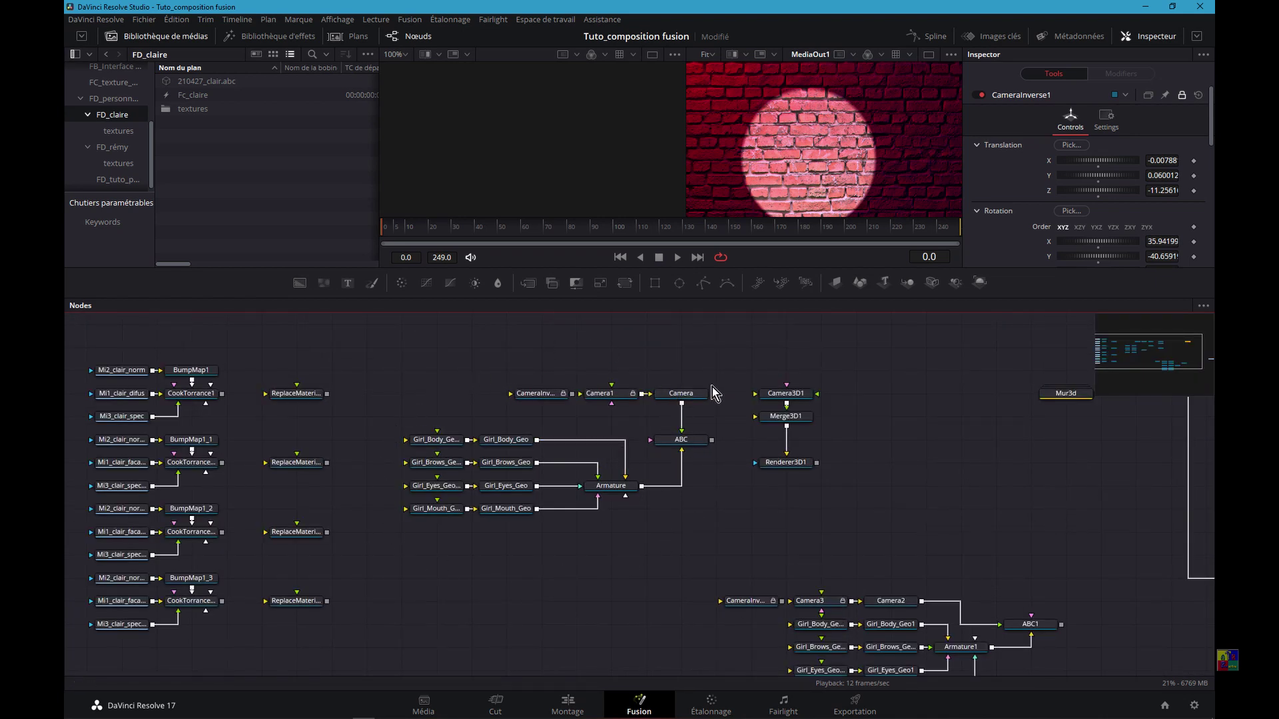
{"action": "scroll", "coordinate": [796, 593], "scroll_direction": "up", "scroll_amount": 1}
{"action": "left_click", "coordinate": [664, 477]}
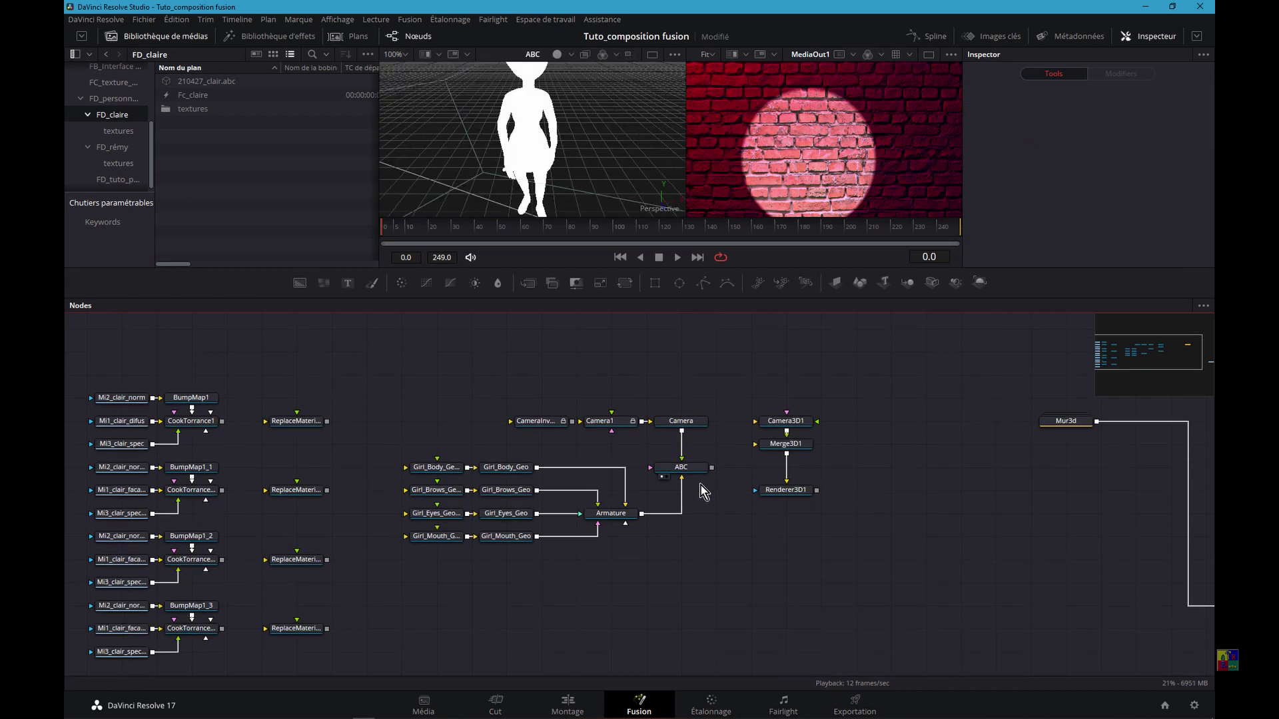
{"action": "left_click", "coordinate": [794, 445]}
{"action": "left_click", "coordinate": [784, 493]}
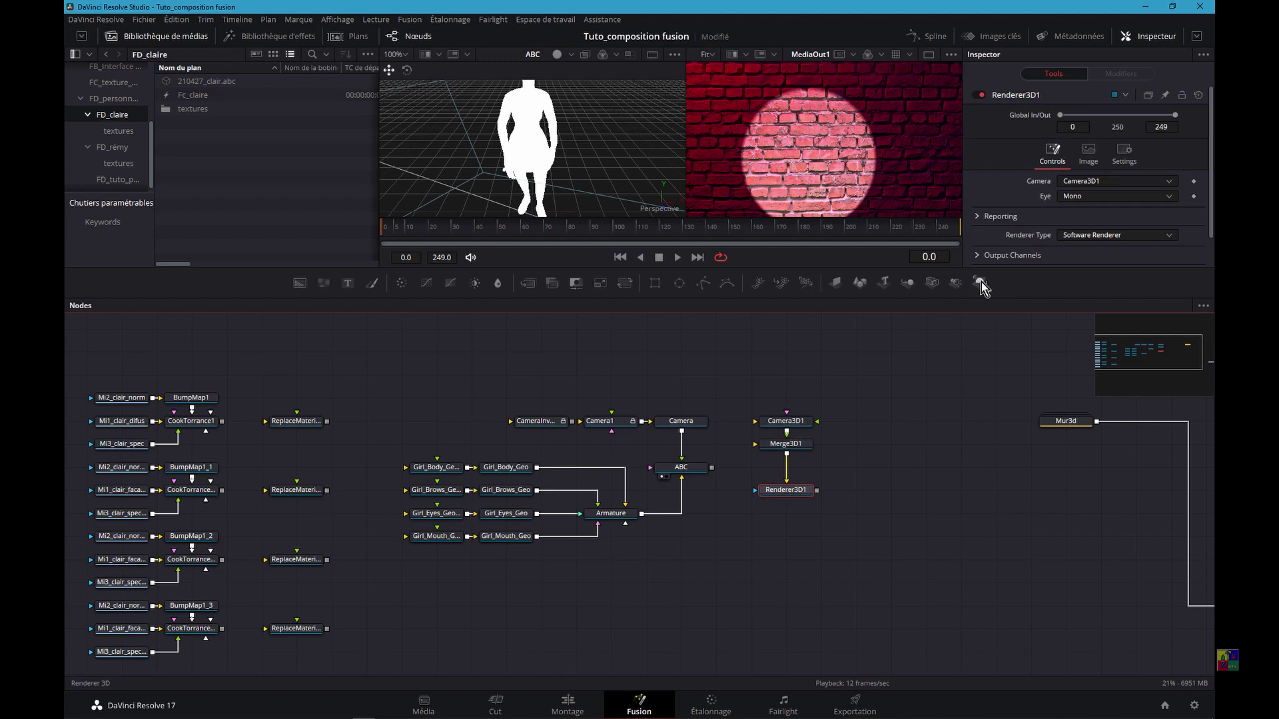
{"action": "left_click_drag", "start_coordinate": [981, 285], "coordinate": [961, 421]}
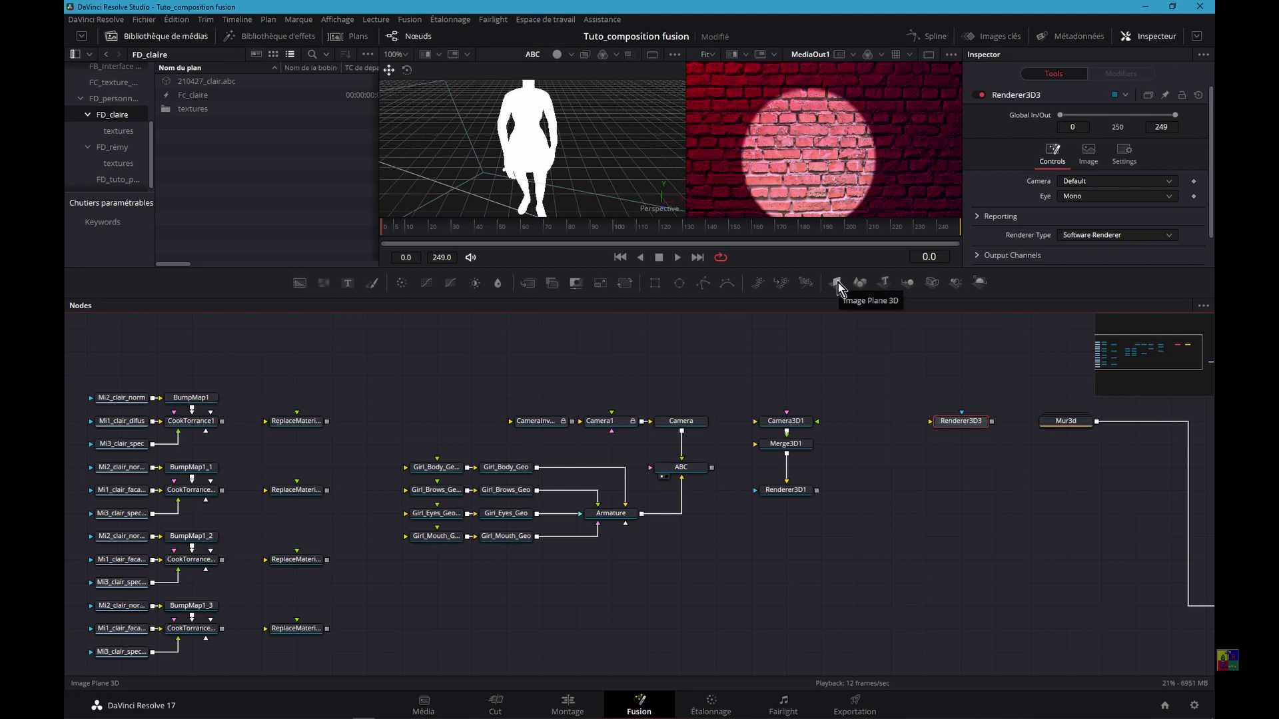
{"action": "left_click_drag", "start_coordinate": [910, 294], "coordinate": [926, 423]}
{"action": "key", "text": "Delete"}
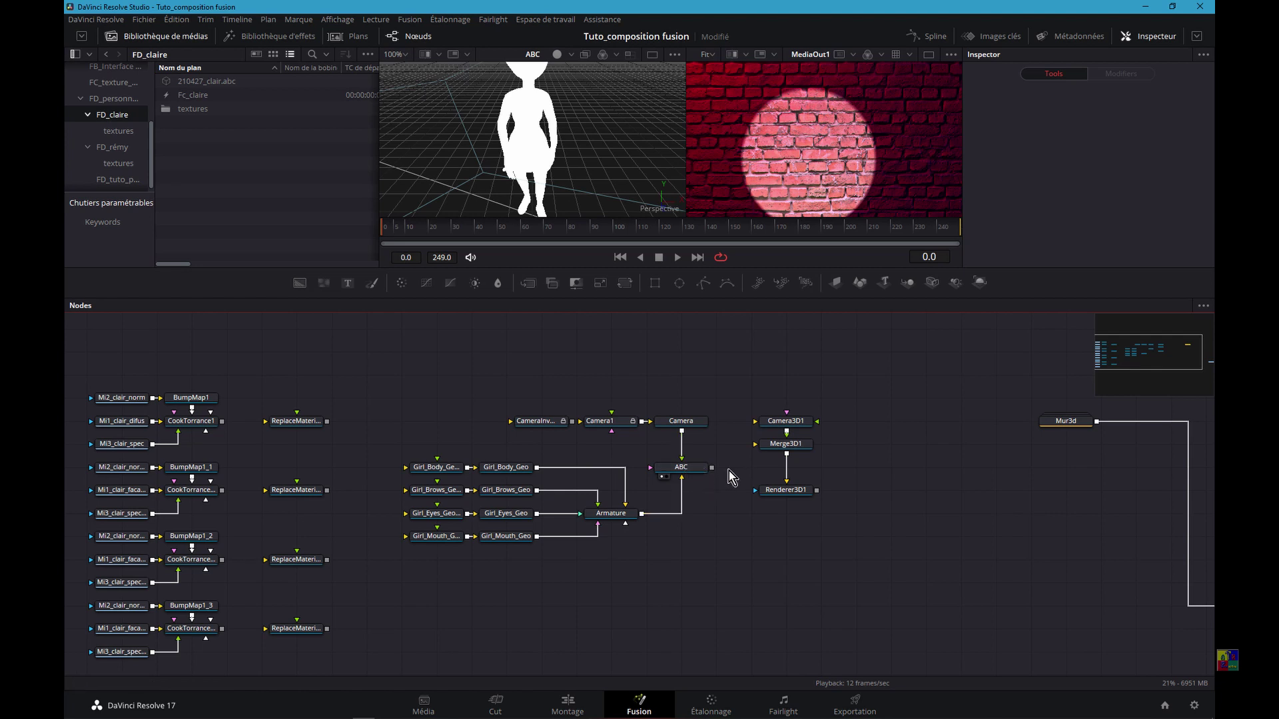
Step: Connect the ABC node's output to Merge3D1 and show the settings of Camera3D1
{"action": "left_click_drag", "start_coordinate": [712, 467], "coordinate": [755, 443]}
{"action": "left_click", "coordinate": [784, 422]}
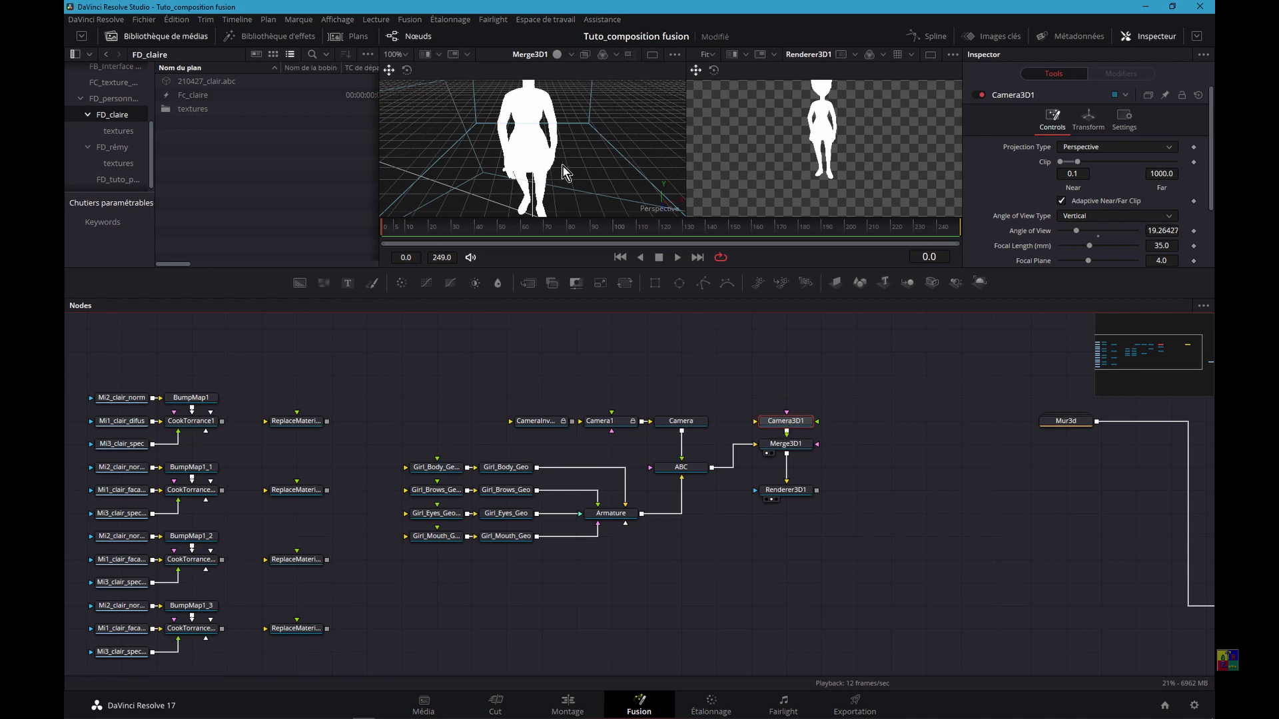
Step: Reposition Camera3D1 sideways and vertically in the 3D scene so the character's whole body fits in the rendered frame
{"action": "scroll", "coordinate": [566, 131], "scroll_direction": "down", "scroll_amount": 10}
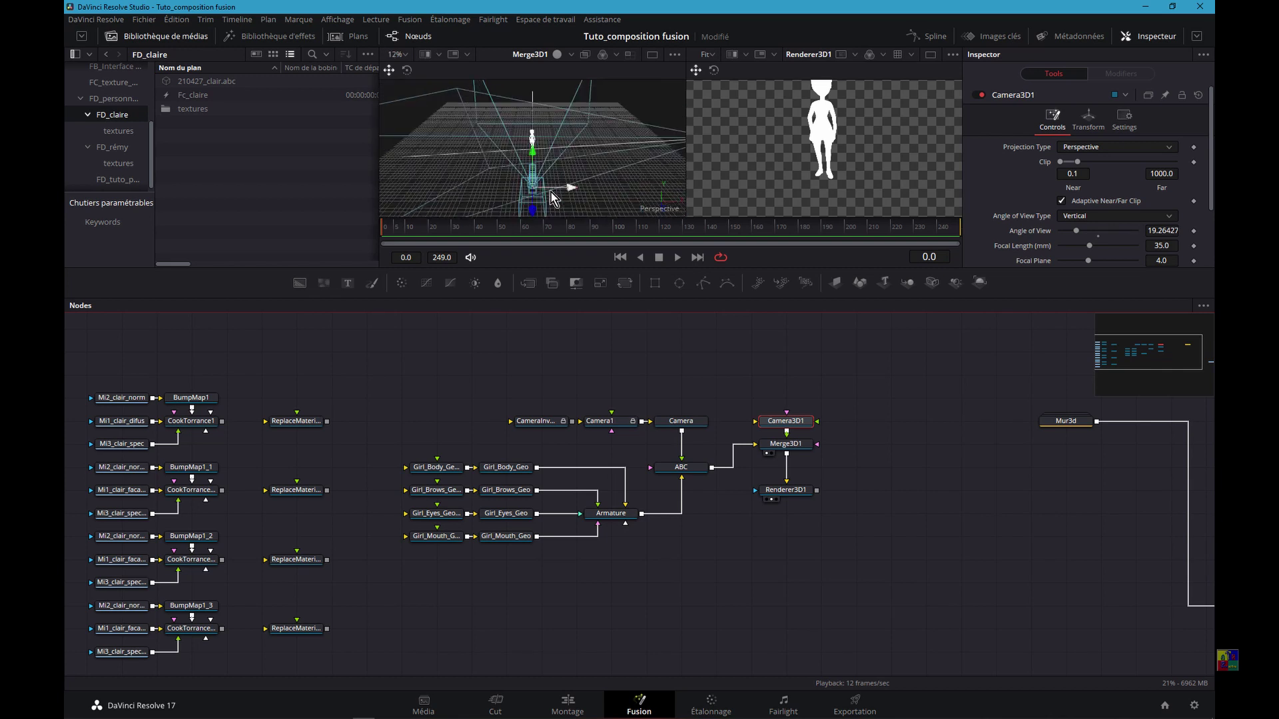
{"action": "left_click_drag", "start_coordinate": [534, 215], "coordinate": [574, 226]}
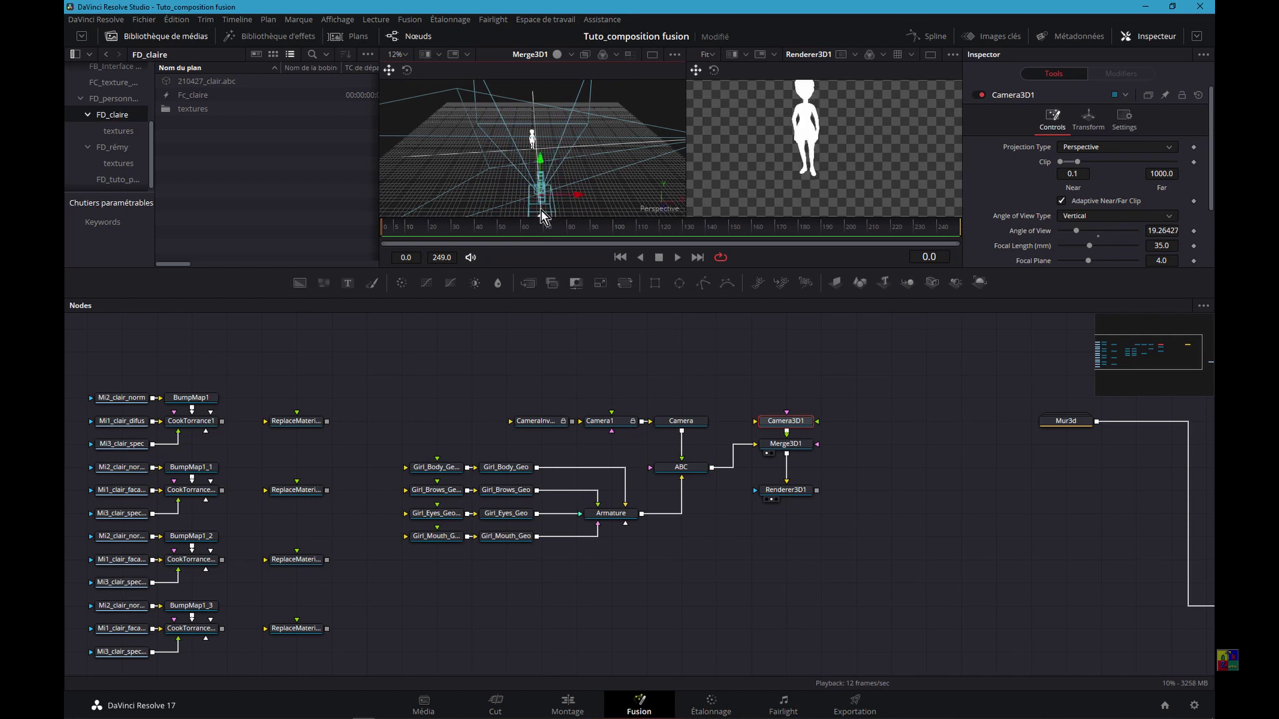
{"action": "left_click_drag", "start_coordinate": [538, 163], "coordinate": [538, 157]}
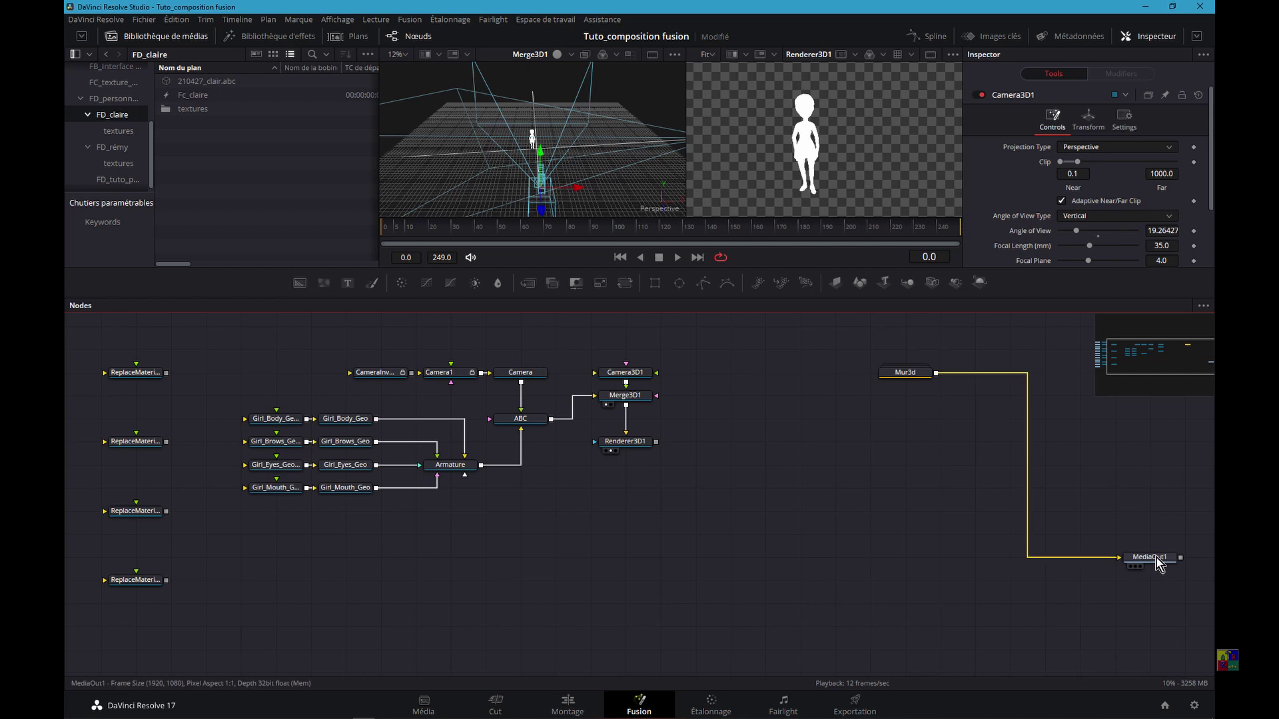
Step: Display MediaOut1 in the second viewer and move its node closer to Renderer3D1
{"action": "left_click", "coordinate": [1156, 559]}
{"action": "key", "text": "2"}
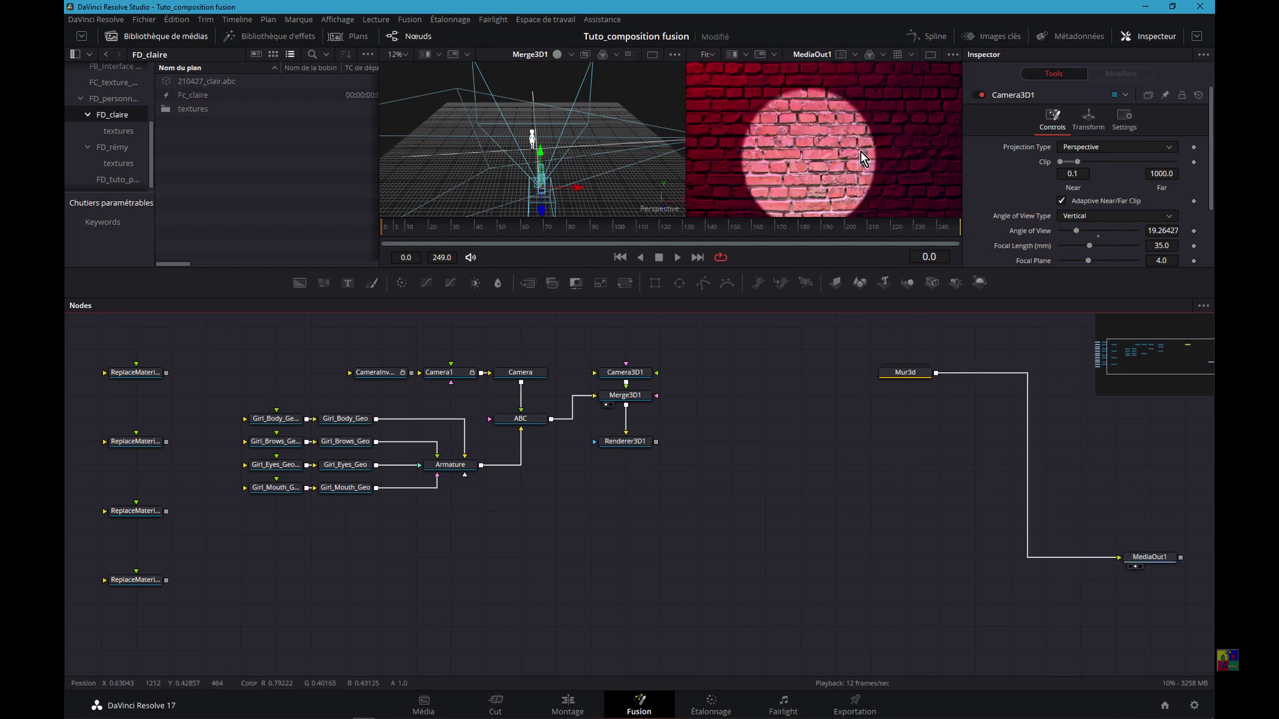
{"action": "left_click_drag", "start_coordinate": [1142, 561], "coordinate": [909, 453]}
Step: Add a Merge node with Mur3d as background and Renderer3D1 as foreground, and connect its output to MediaOut1
{"action": "left_click", "coordinate": [705, 471]}
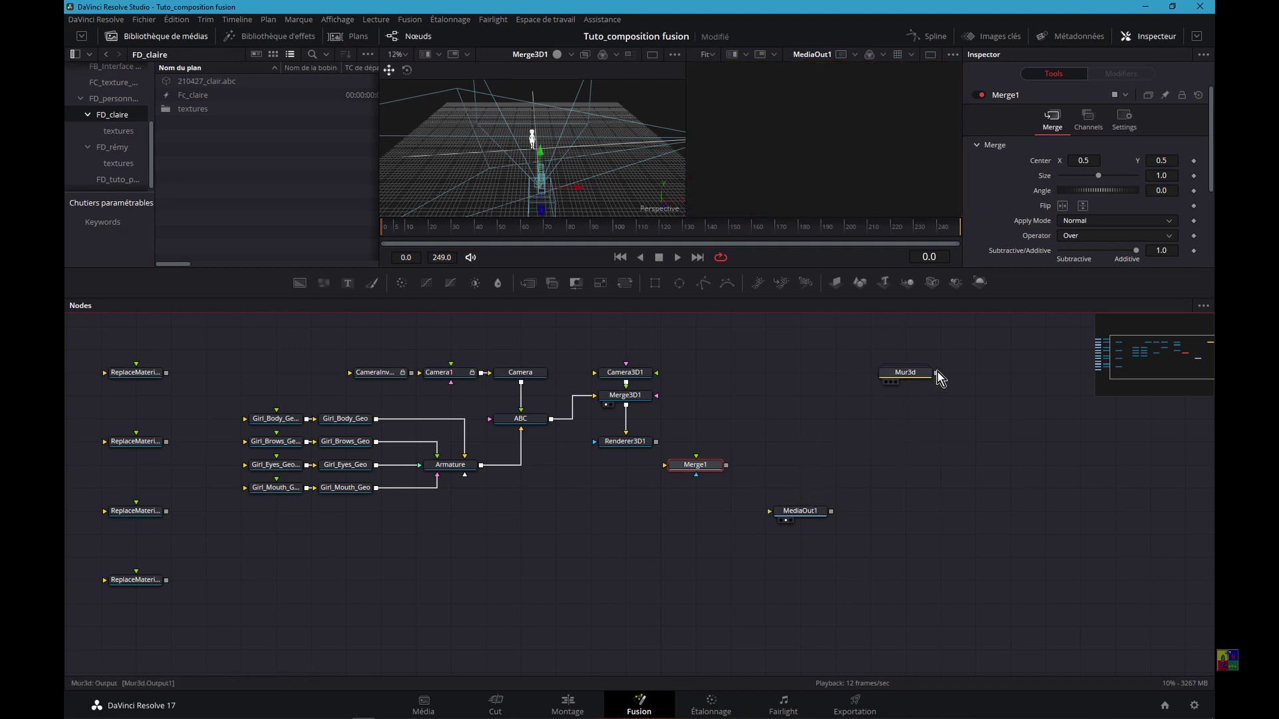
{"action": "left_click_drag", "start_coordinate": [937, 372], "coordinate": [758, 446]}
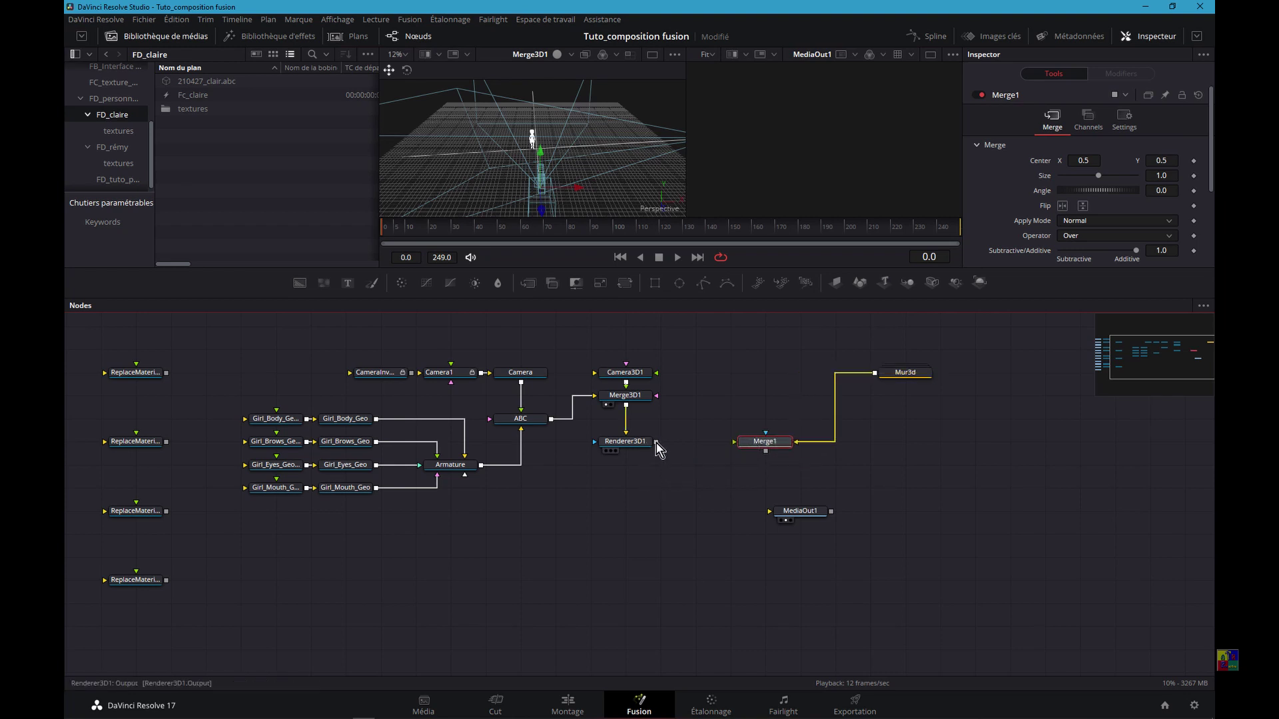
{"action": "left_click_drag", "start_coordinate": [657, 442], "coordinate": [747, 450]}
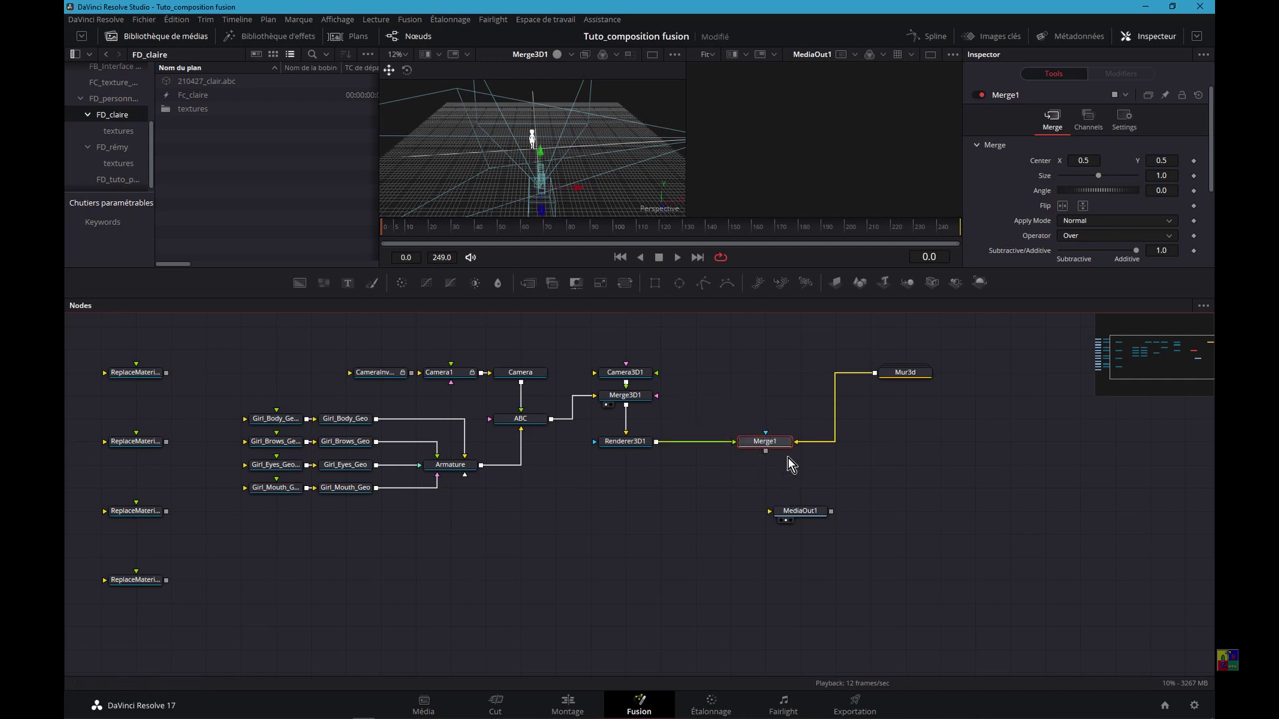
{"action": "left_click_drag", "start_coordinate": [767, 452], "coordinate": [769, 511]}
Step: Adjust the position of Camera3D1 so the character stands lower in front of the spotlit wall
{"action": "left_click", "coordinate": [626, 375]}
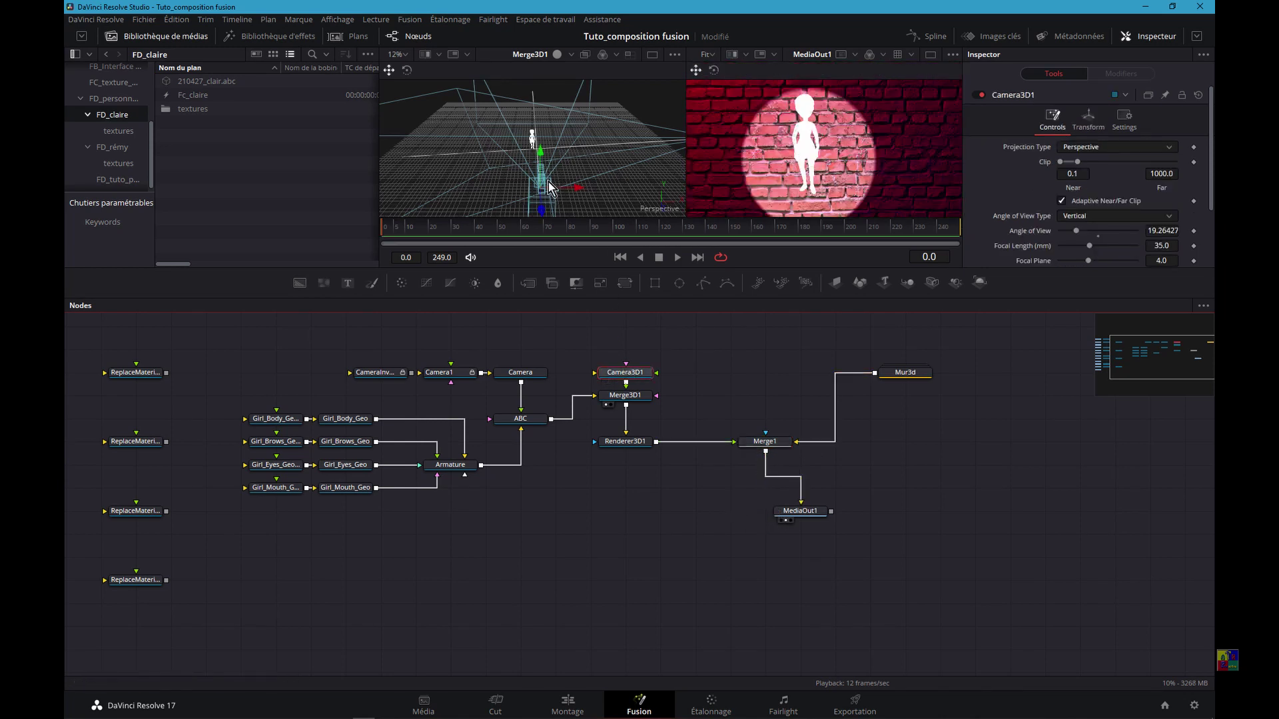
{"action": "mouse_move", "coordinate": [545, 214]}
{"action": "left_mouse_down"}
{"action": "mouse_move", "coordinate": [541, 170]}
{"action": "mouse_move", "coordinate": [544, 214]}
{"action": "left_mouse_up"}
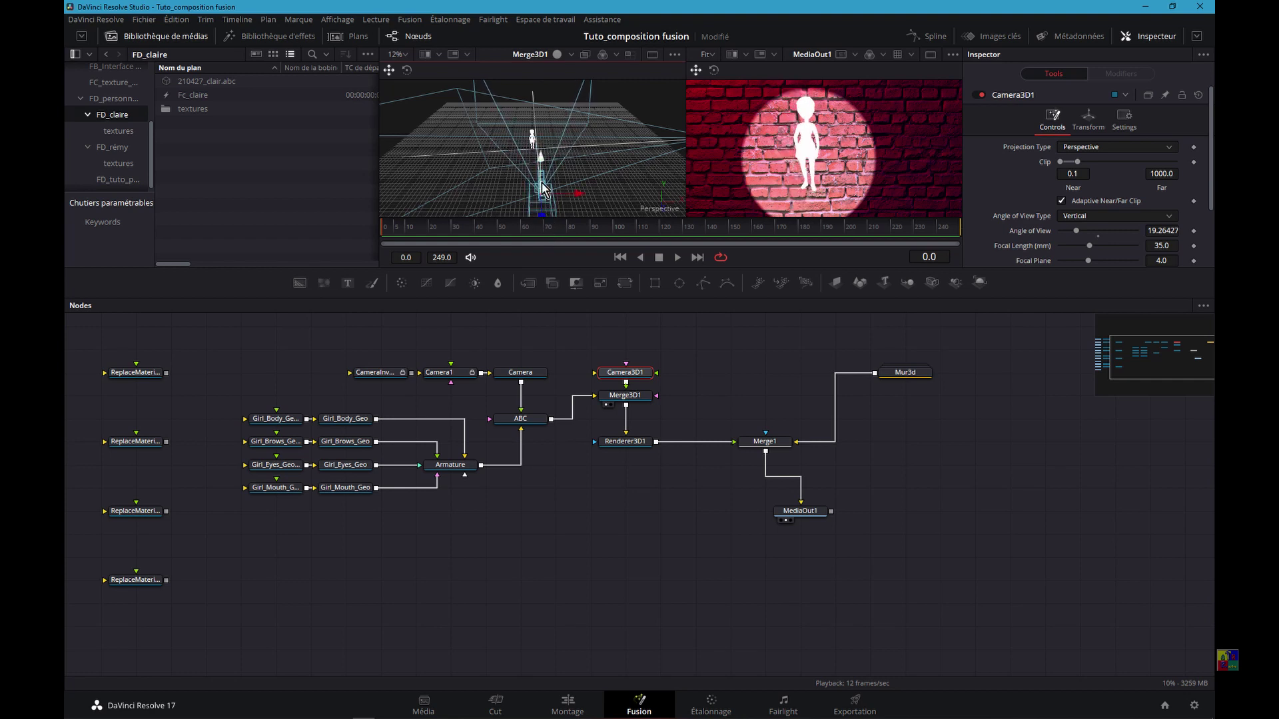
{"action": "left_click_drag", "start_coordinate": [540, 159], "coordinate": [540, 187]}
Step: Set the camera used by Renderer3D1 to Camera3D1
{"action": "left_click", "coordinate": [624, 371]}
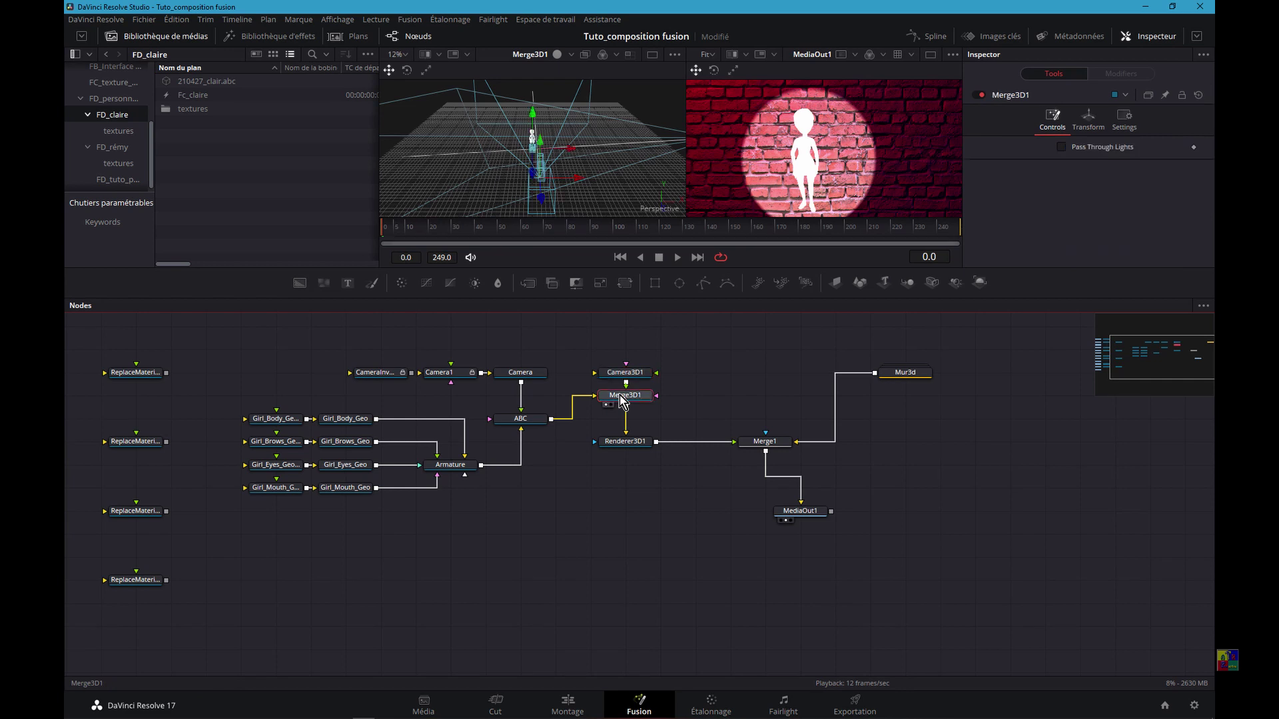
{"action": "left_click", "coordinate": [624, 443]}
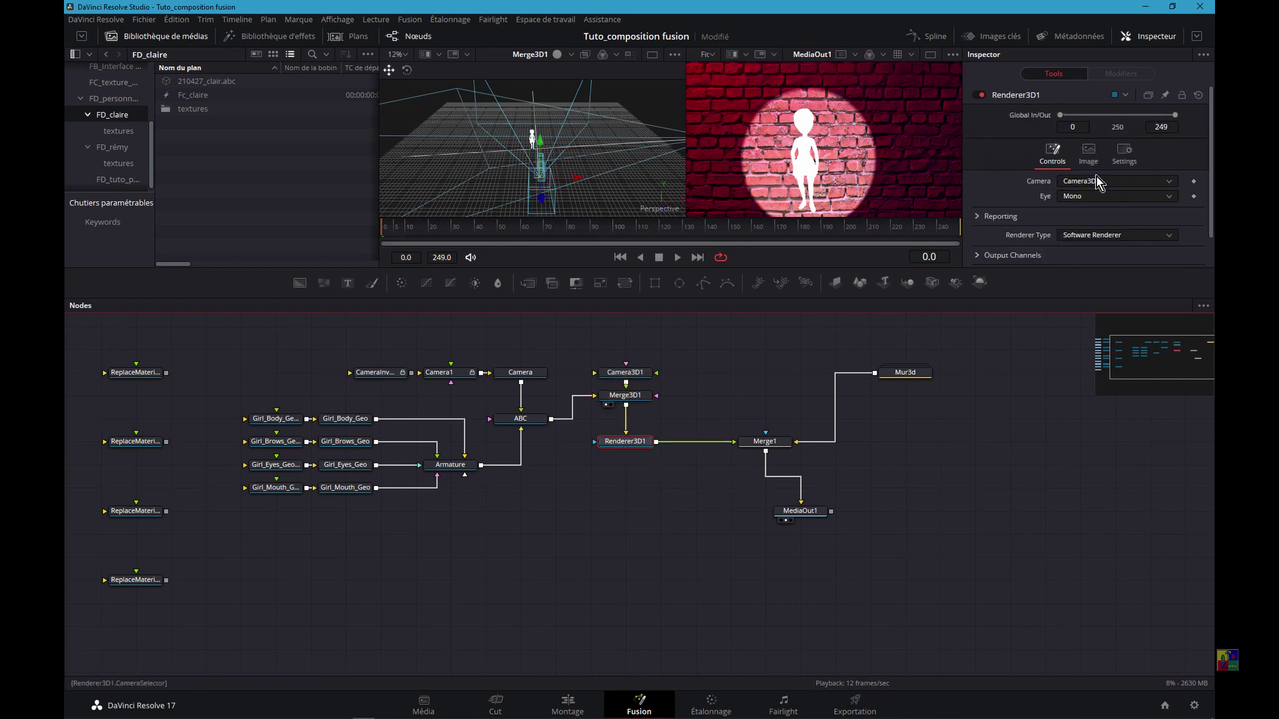
{"action": "left_click", "coordinate": [1170, 182]}
{"action": "left_click", "coordinate": [1079, 225]}
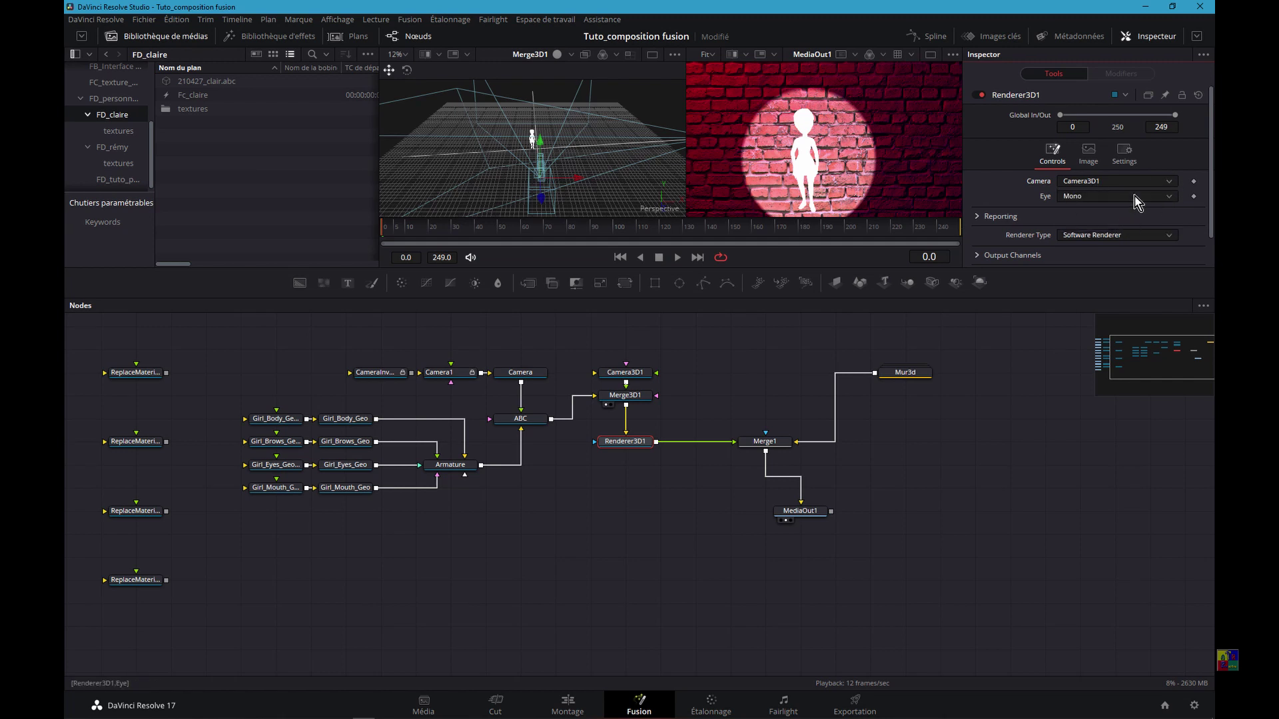
Step: Set the renderer type of Renderer3D1 to OpenGL Renderer
{"action": "scroll", "coordinate": [1136, 202], "scroll_direction": "down", "scroll_amount": 1}
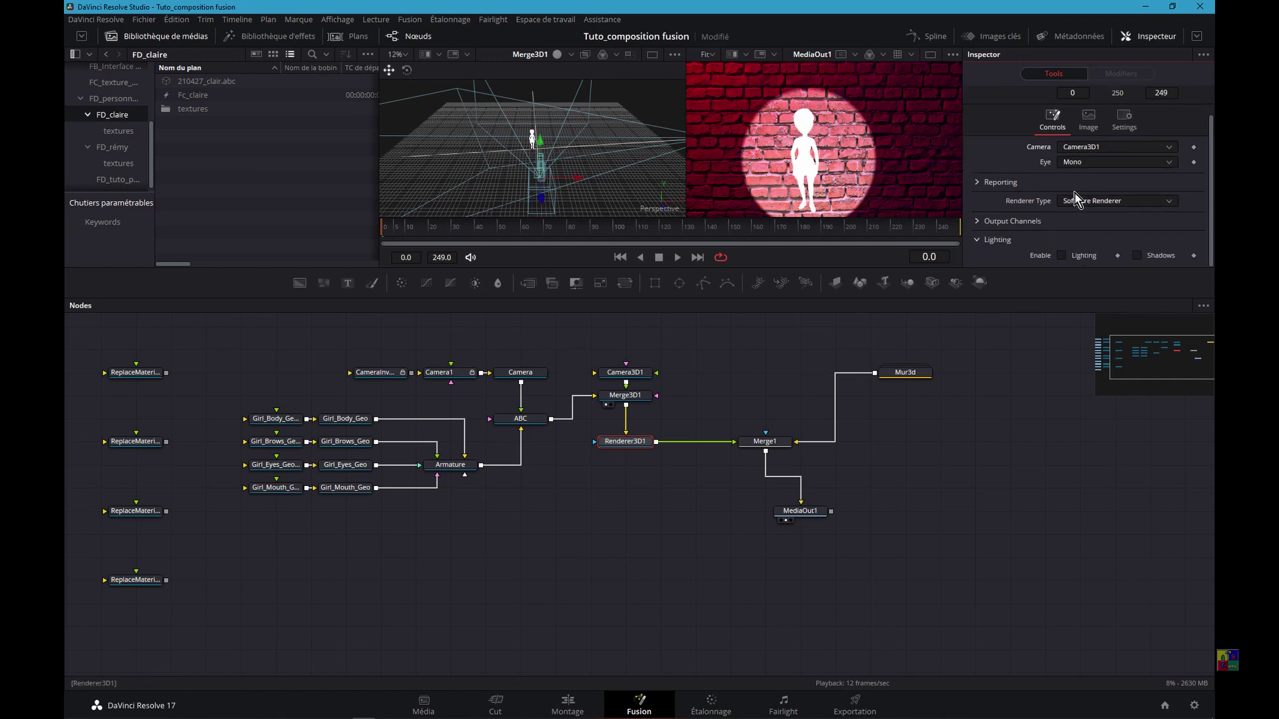
{"action": "left_click", "coordinate": [1167, 206]}
{"action": "left_click", "coordinate": [1173, 204]}
{"action": "left_click", "coordinate": [1173, 206]}
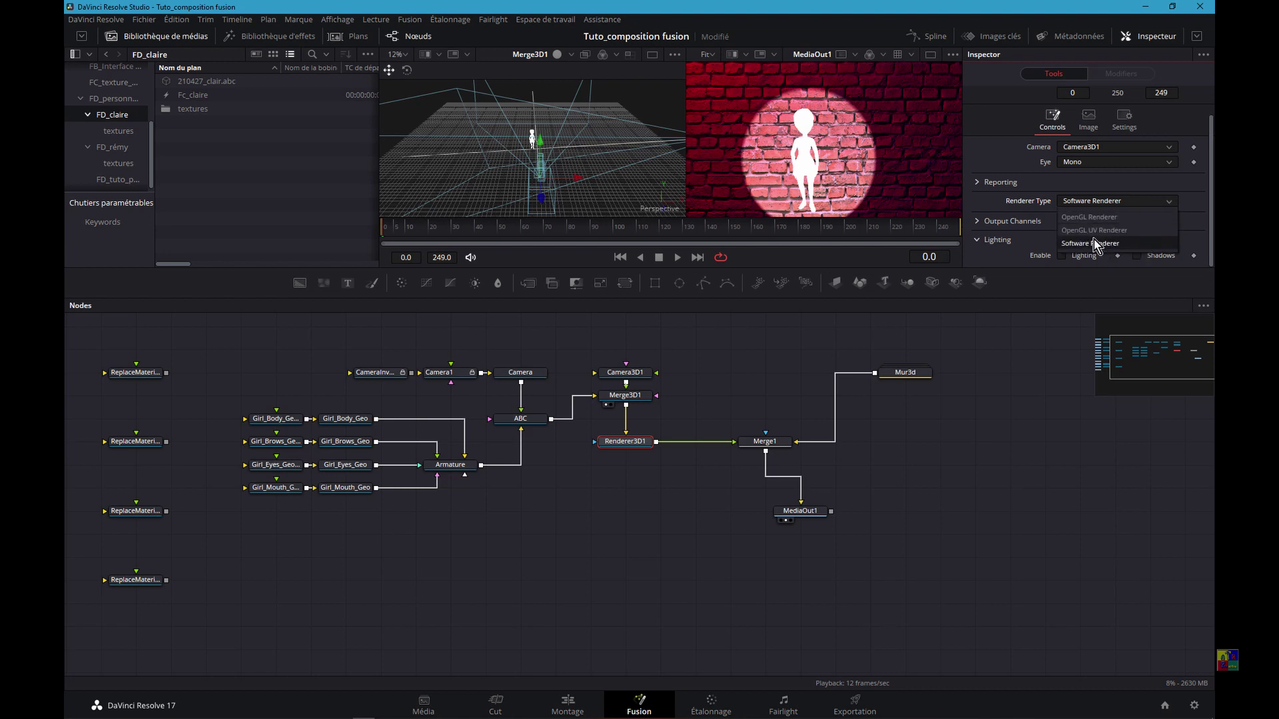
{"action": "left_click", "coordinate": [1083, 219]}
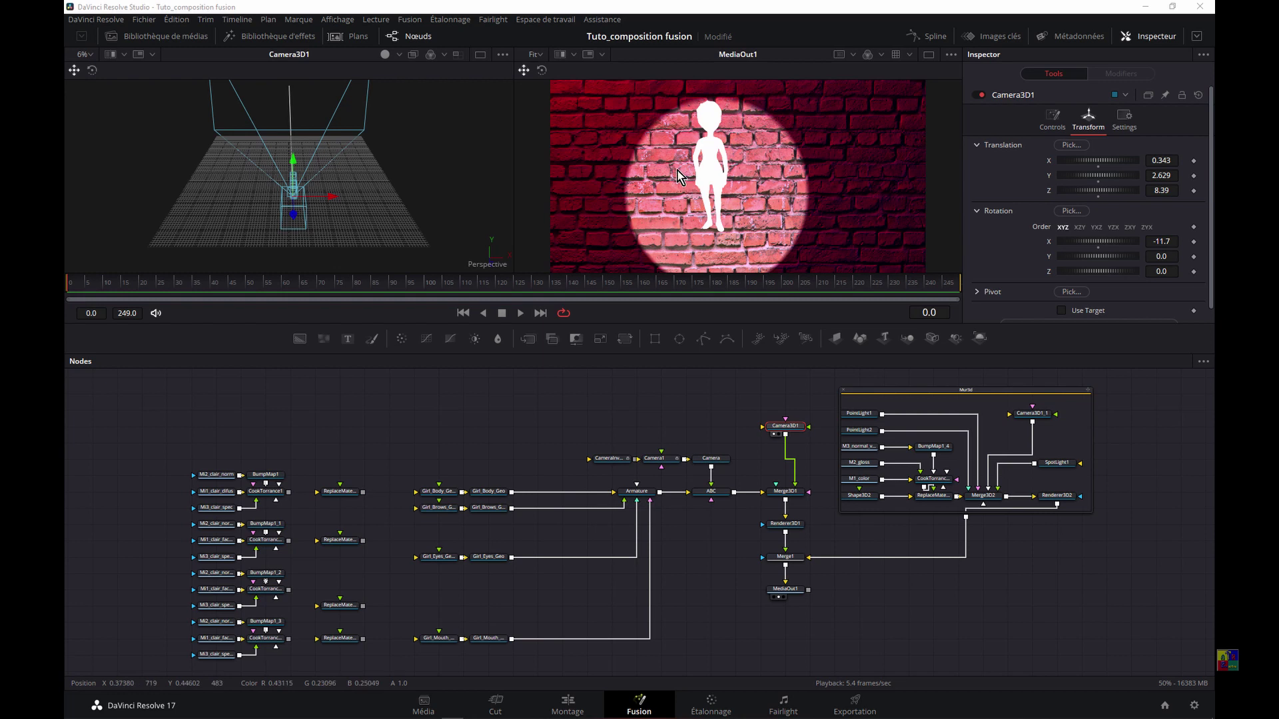
Step: Scrub the composition to frame 90 and back to frame 0 to check the character's animation against the wall
{"action": "left_click_drag", "start_coordinate": [327, 300], "coordinate": [346, 307]}
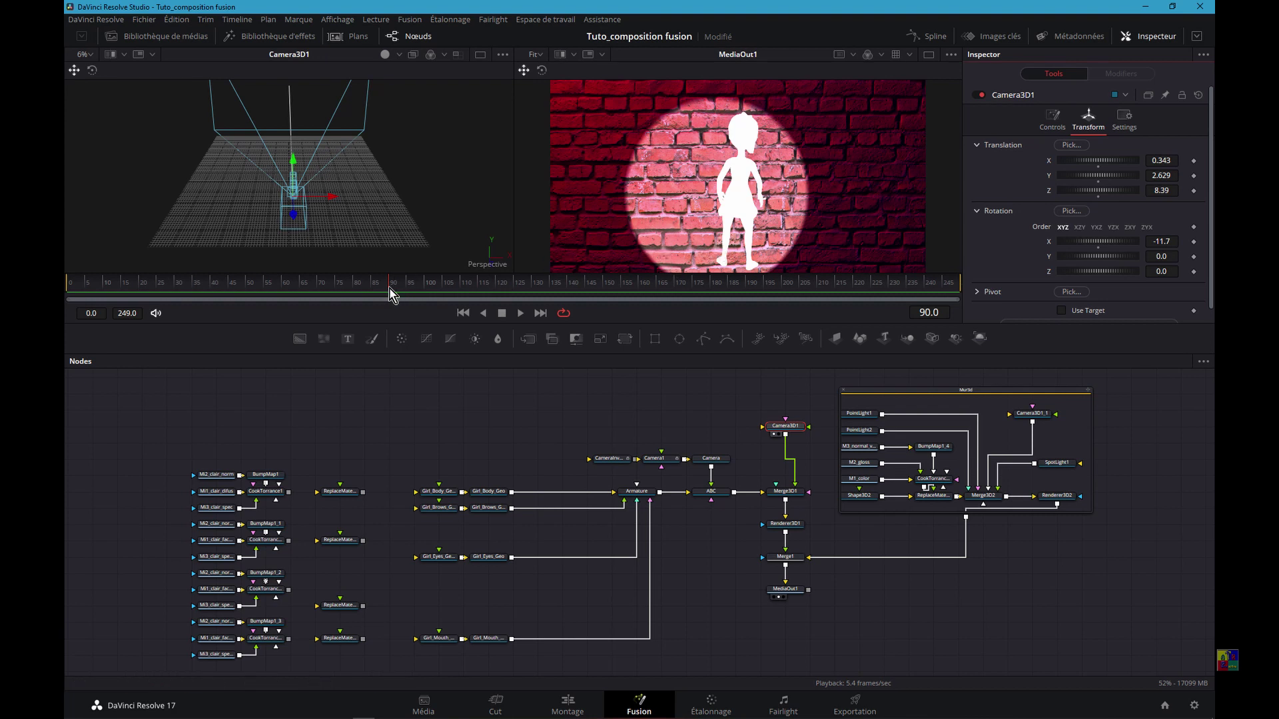
{"action": "left_click_drag", "start_coordinate": [393, 295], "coordinate": [291, 291]}
{"action": "left_click_drag", "start_coordinate": [69, 297], "coordinate": [68, 297]}
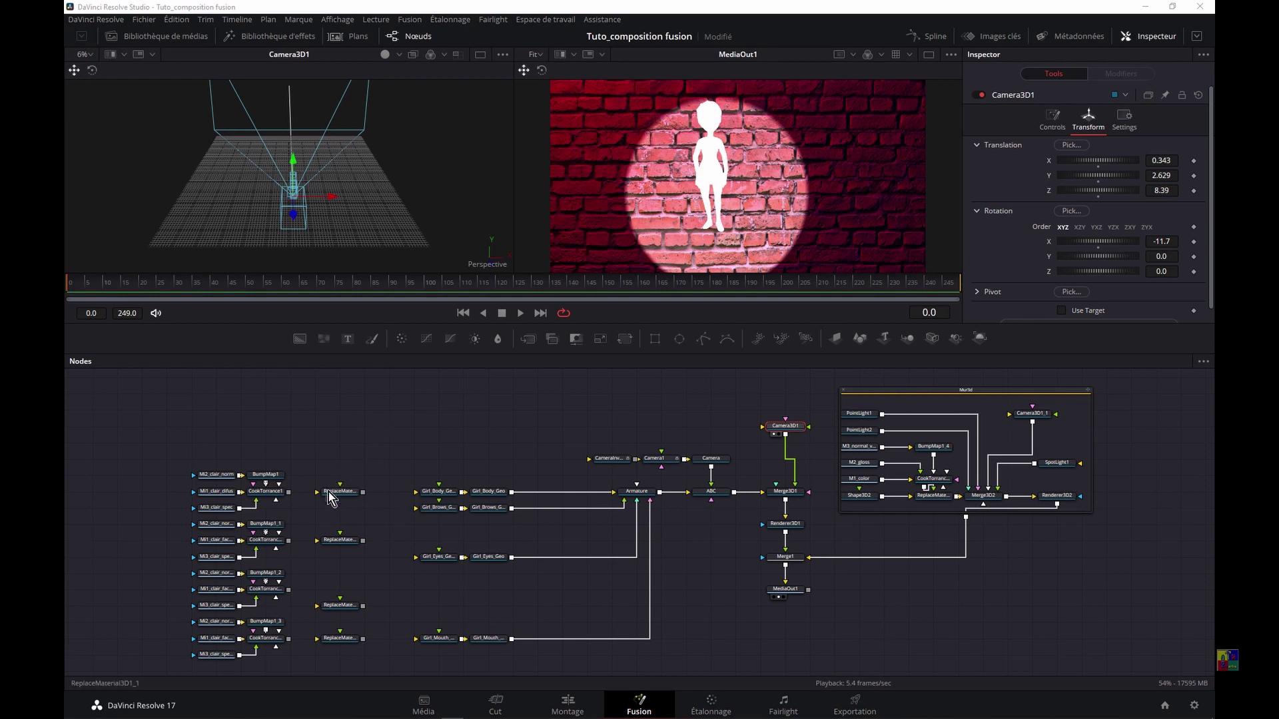
Step: Insert the ReplaceMaterial3D1_1 node between Girl_Body_Geo and Armature and place it above the connection
{"action": "left_click_drag", "start_coordinate": [331, 498], "coordinate": [341, 467]}
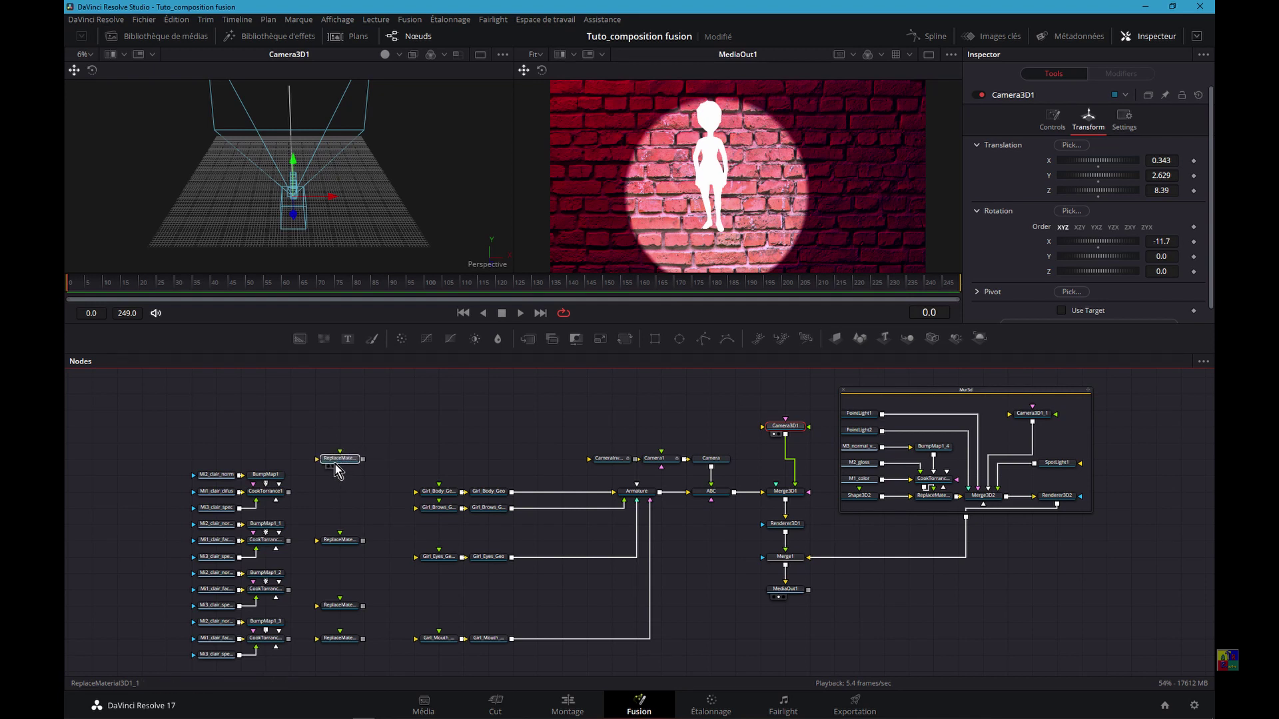
{"action": "left_click_drag", "start_coordinate": [339, 463], "coordinate": [539, 483]}
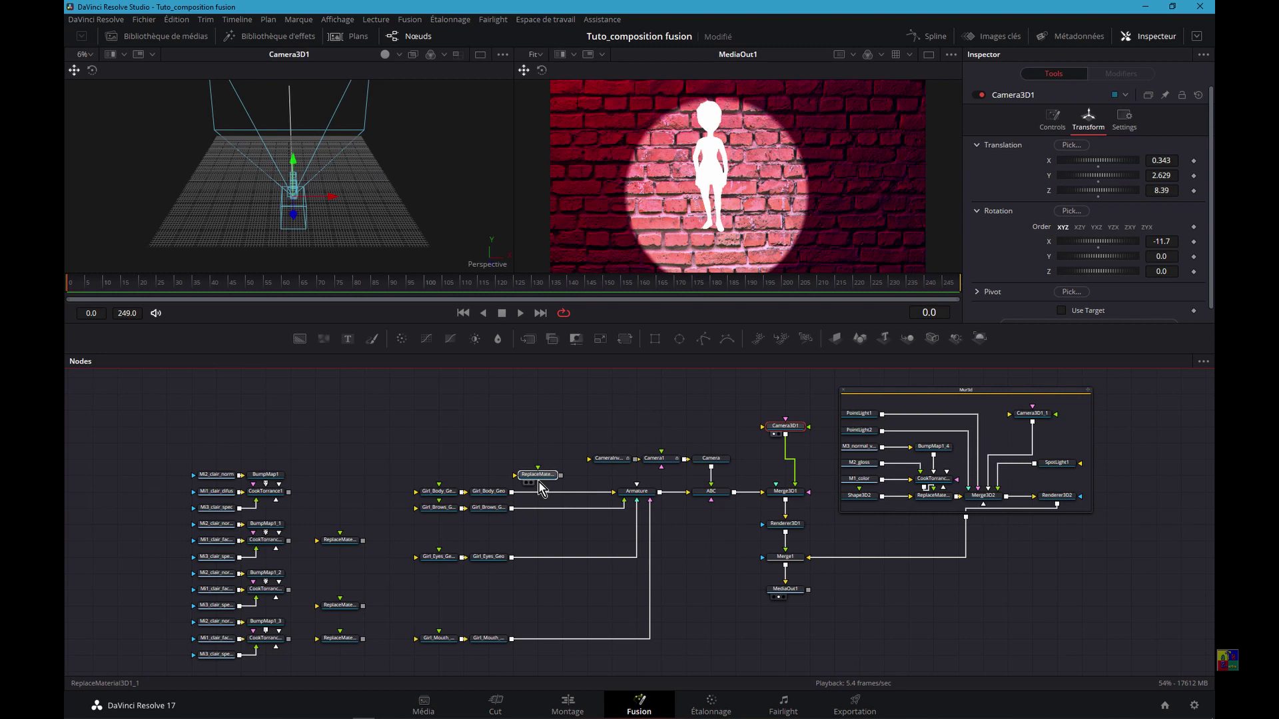
{"action": "left_click_drag", "start_coordinate": [539, 485], "coordinate": [550, 496]}
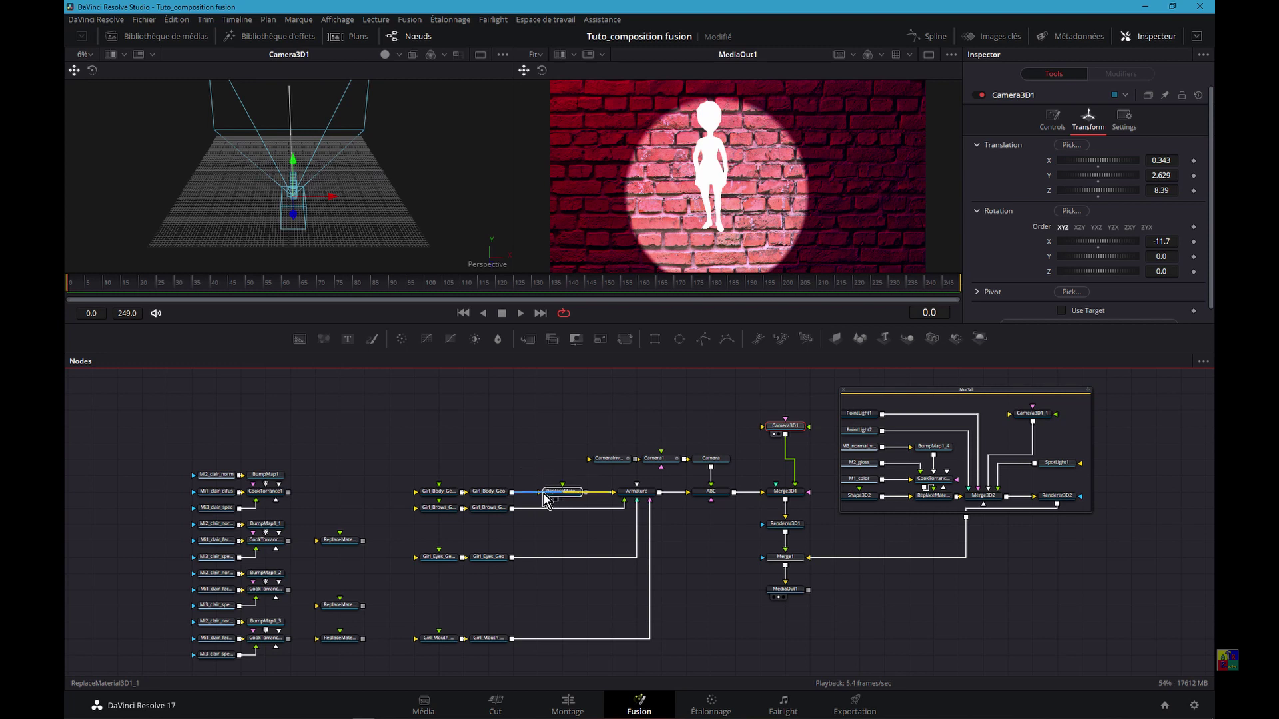
{"action": "left_click", "coordinate": [547, 499]}
{"action": "left_click_drag", "start_coordinate": [566, 494], "coordinate": [546, 477]}
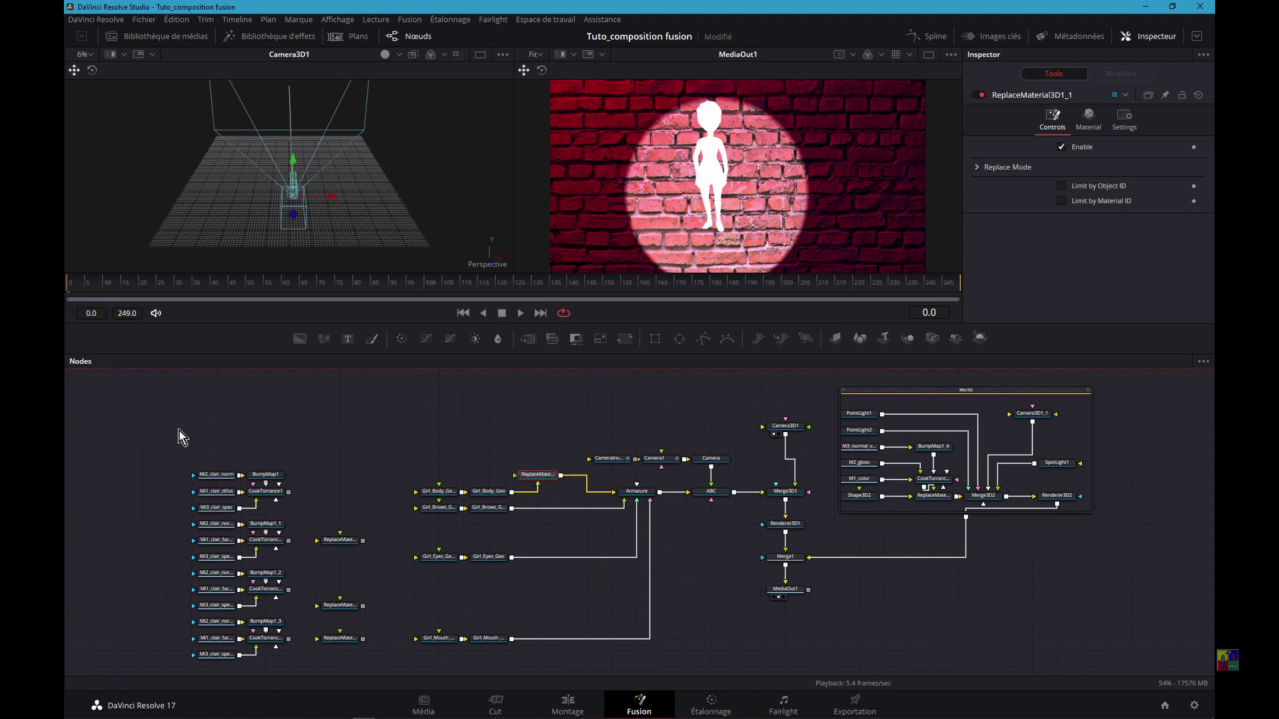
Step: Move the Mi2_clair_norm node above BumpMap1 and show the FD_claire textures bin of the media pool as a list
{"action": "left_click_drag", "start_coordinate": [212, 477], "coordinate": [217, 428]}
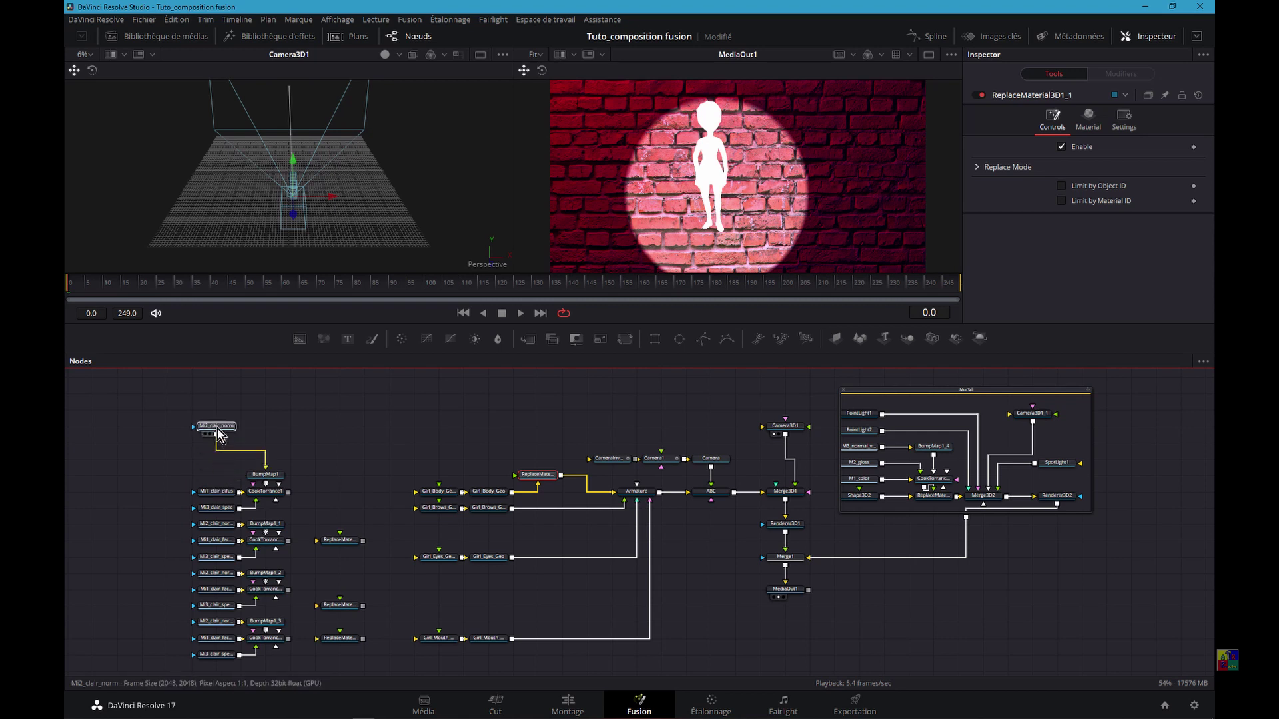
{"action": "left_click", "coordinate": [166, 38]}
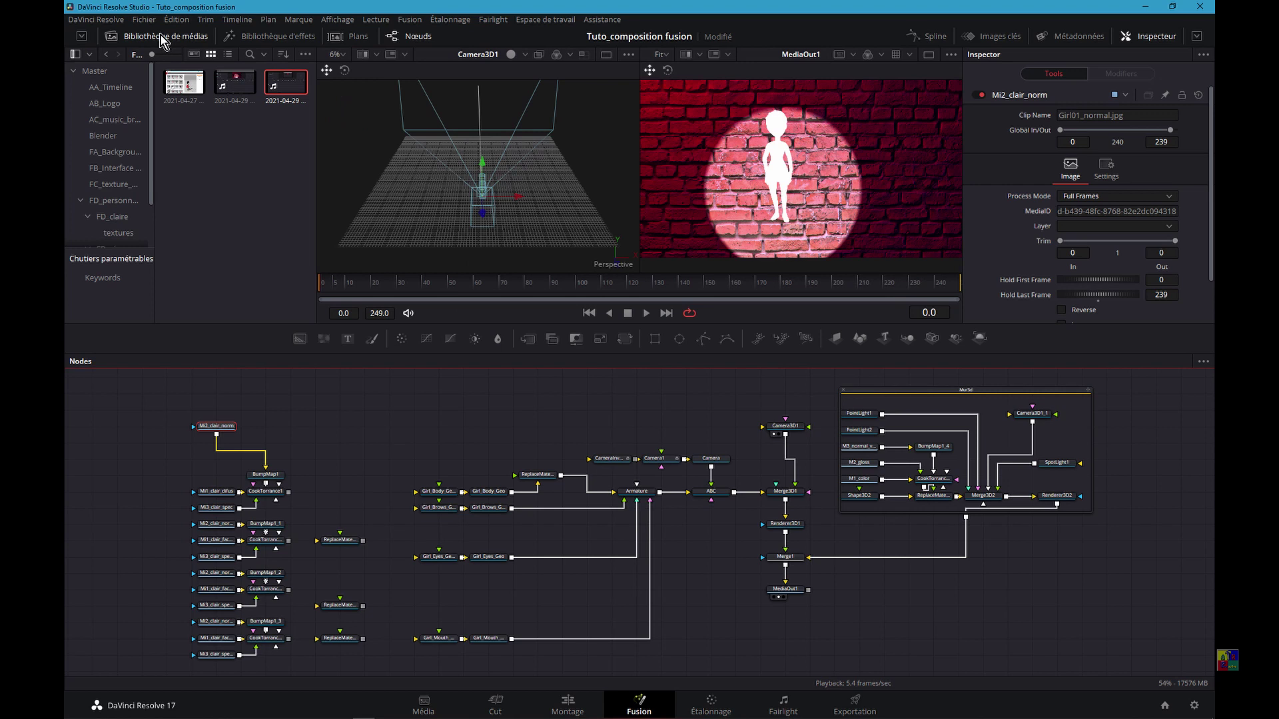
{"action": "left_click", "coordinate": [118, 234]}
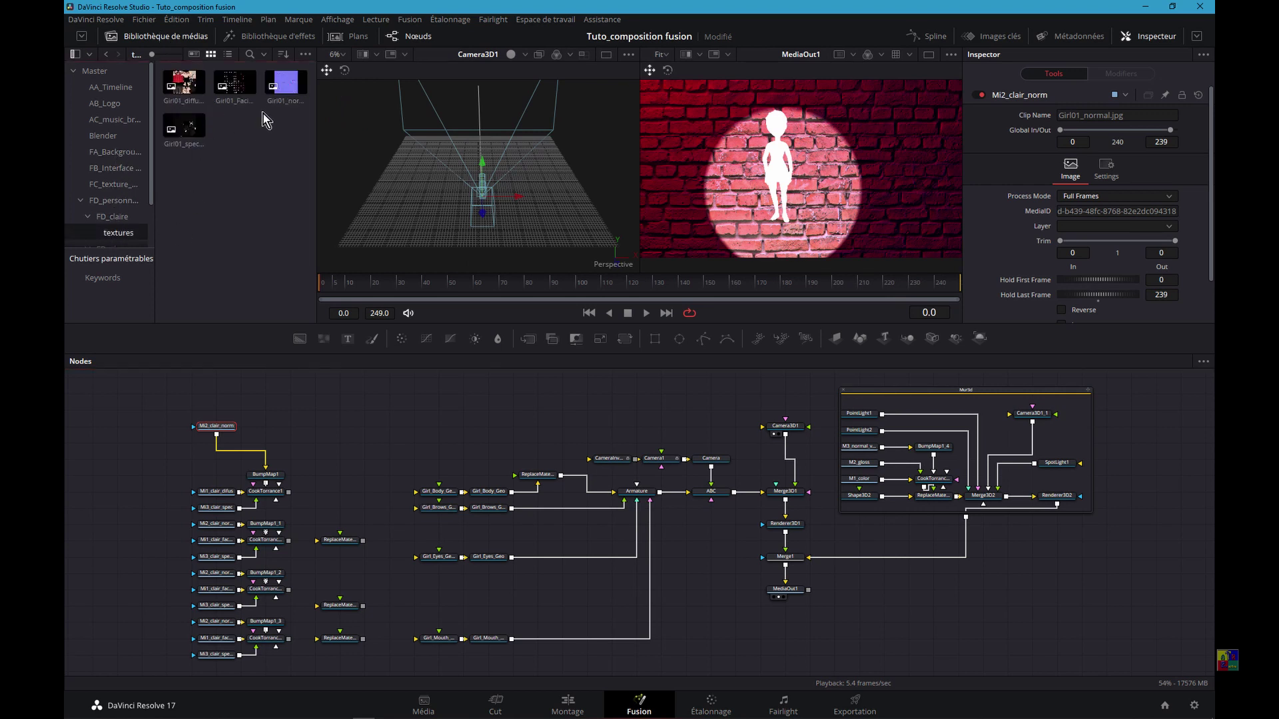
{"action": "left_click", "coordinate": [229, 55]}
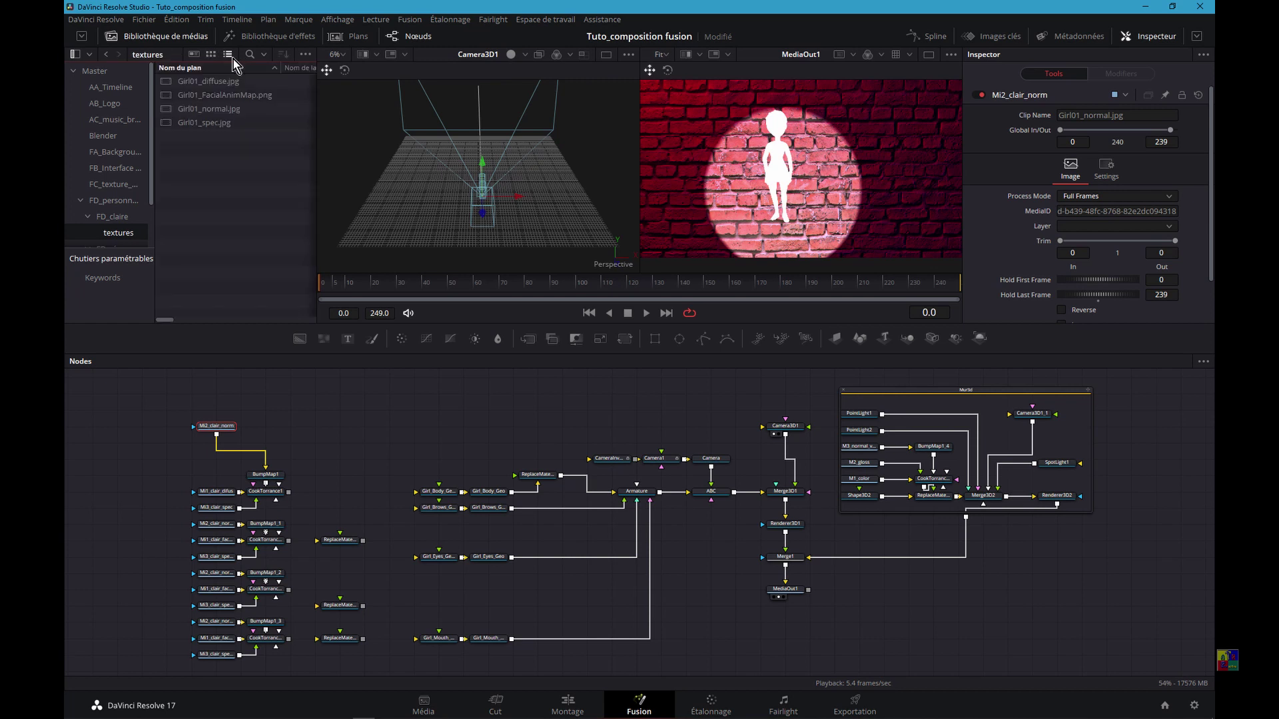
{"action": "left_click", "coordinate": [209, 428]}
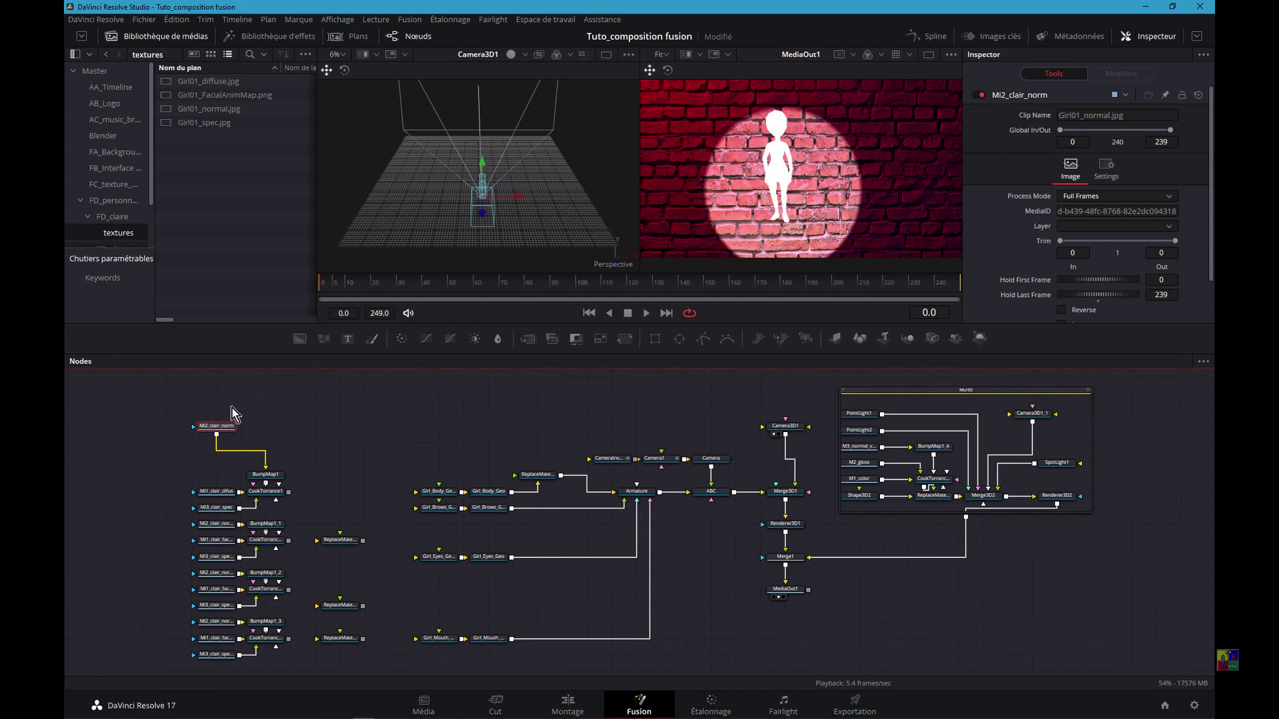
{"action": "key", "text": "F2"}
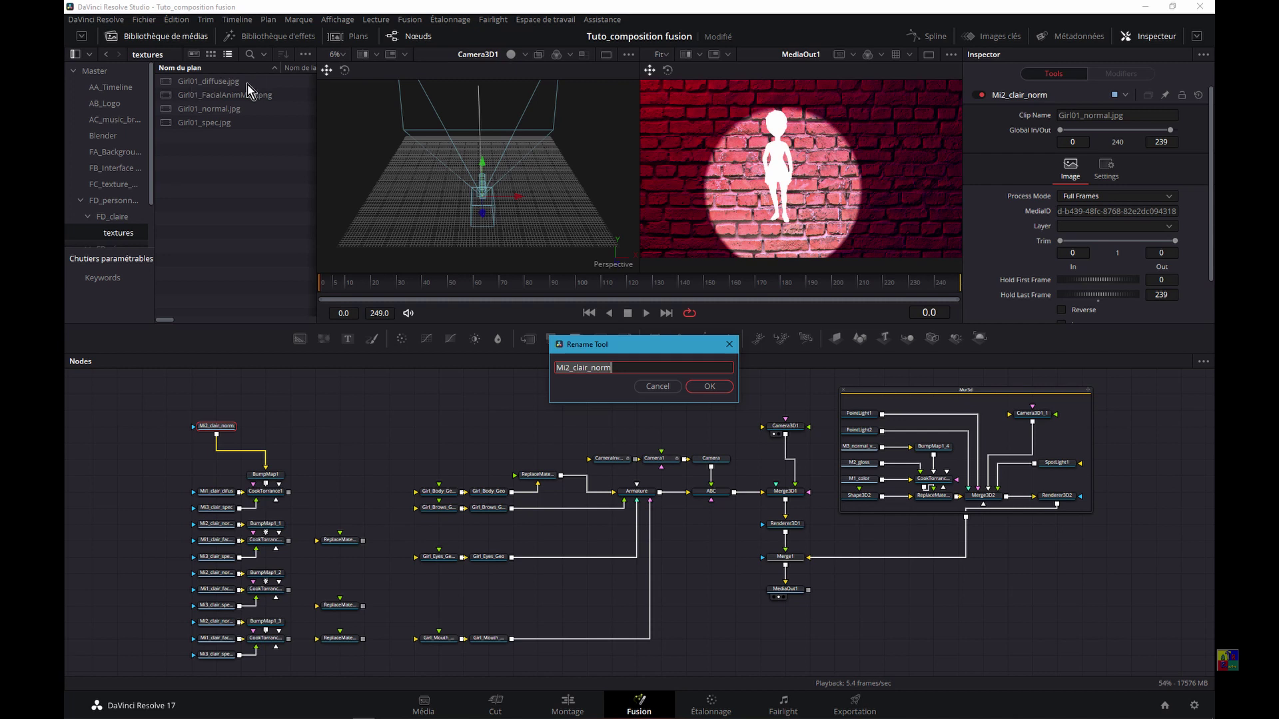
{"action": "left_click", "coordinate": [647, 390]}
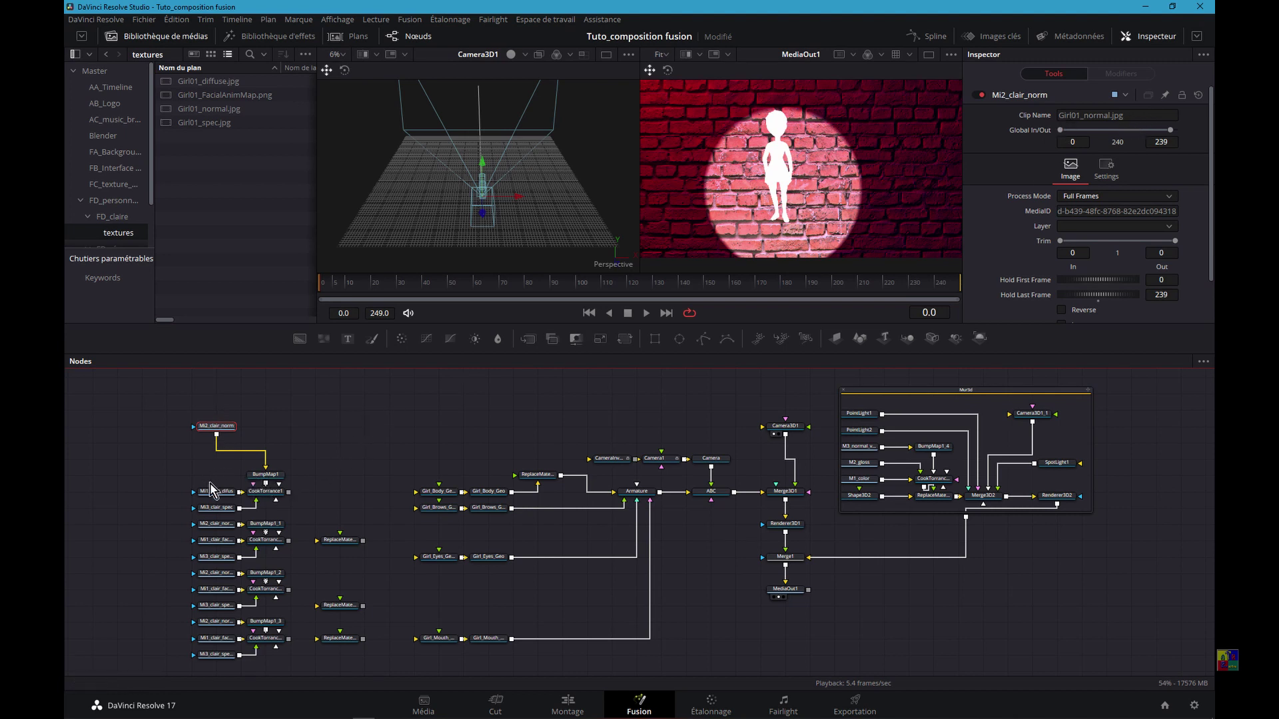
Step: Line up the Mi2_clair_norm, Mi1_clair_difus and Mi3_clair_spec nodes in a column beside BumpMap1 and its CookTorrance node
{"action": "left_click_drag", "start_coordinate": [216, 494], "coordinate": [167, 461]}
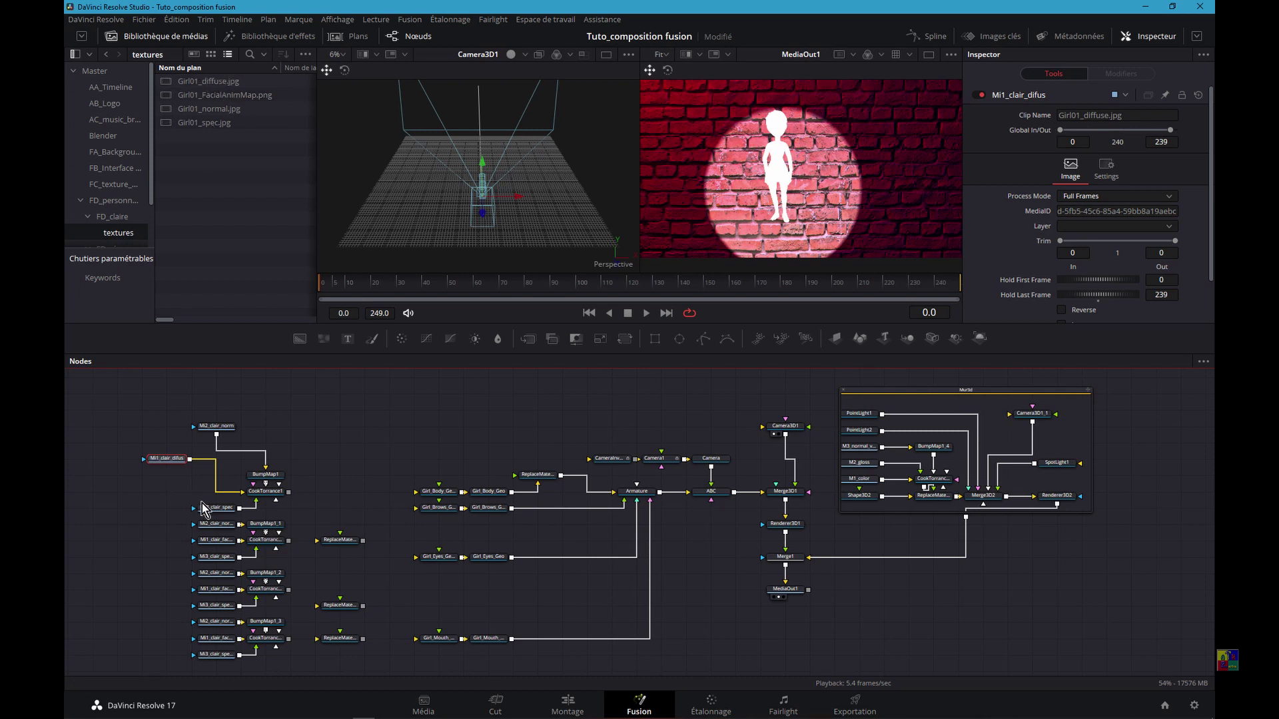
{"action": "left_click", "coordinate": [209, 430]}
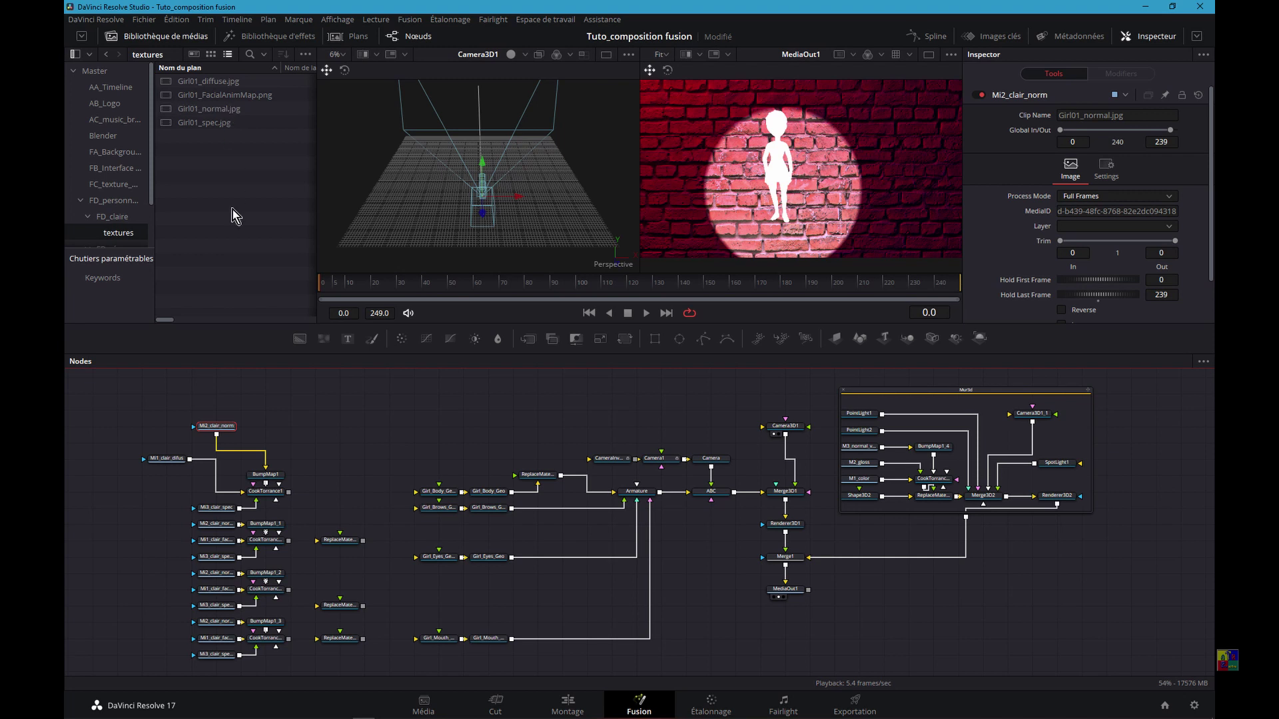
{"action": "left_click_drag", "start_coordinate": [212, 507], "coordinate": [167, 477]}
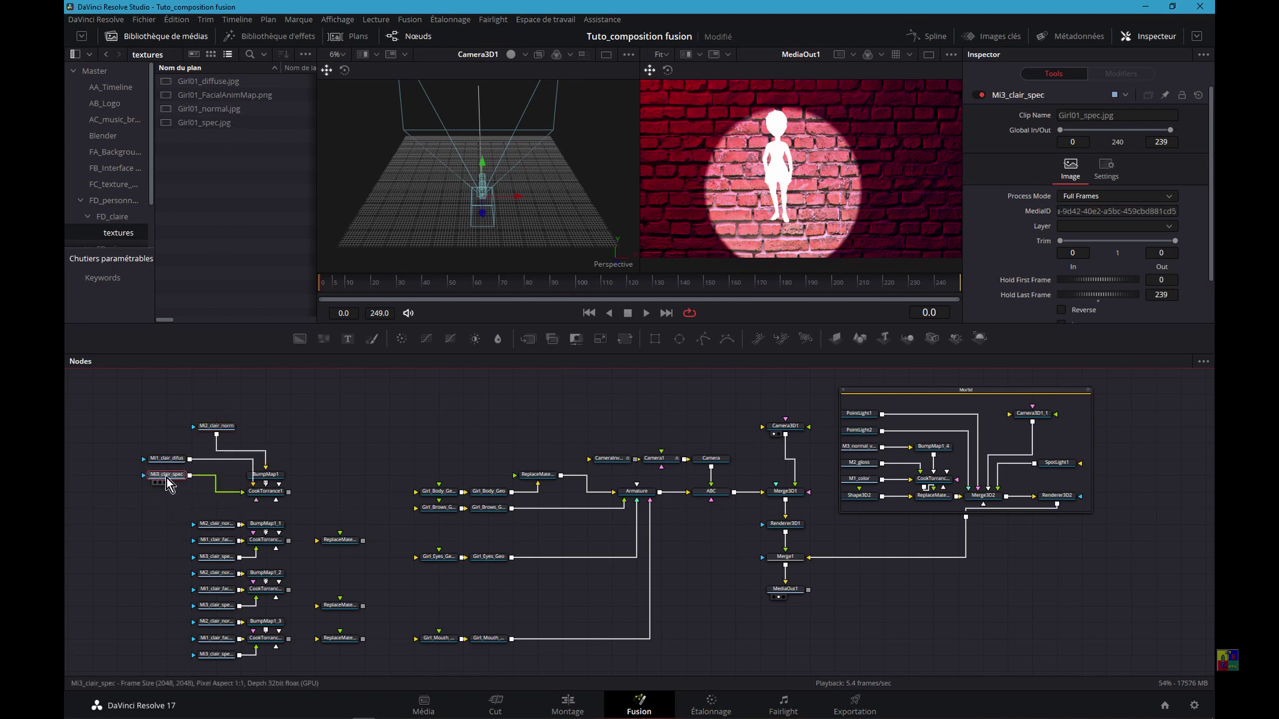
{"action": "key", "text": "F2"}
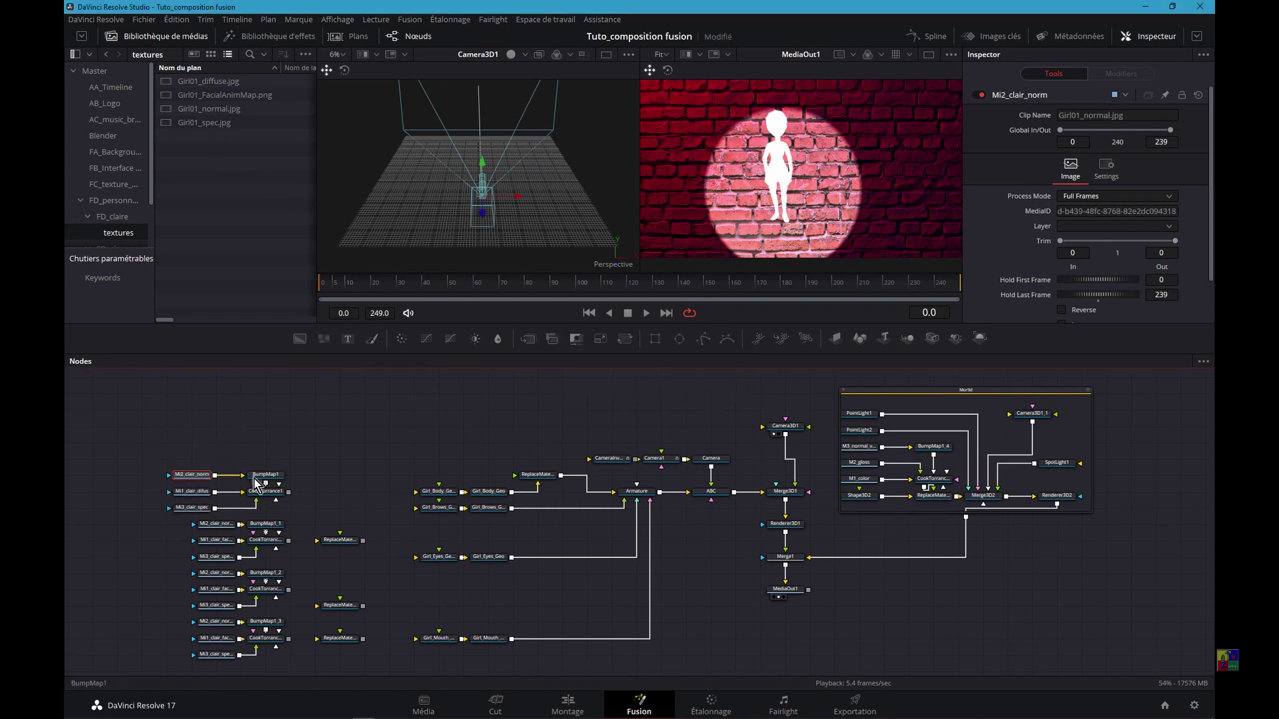
Step: Show BumpMap1 in the 3D viewer and set its source image type to Bumpmap
{"action": "left_click_drag", "start_coordinate": [266, 481], "coordinate": [437, 189]}
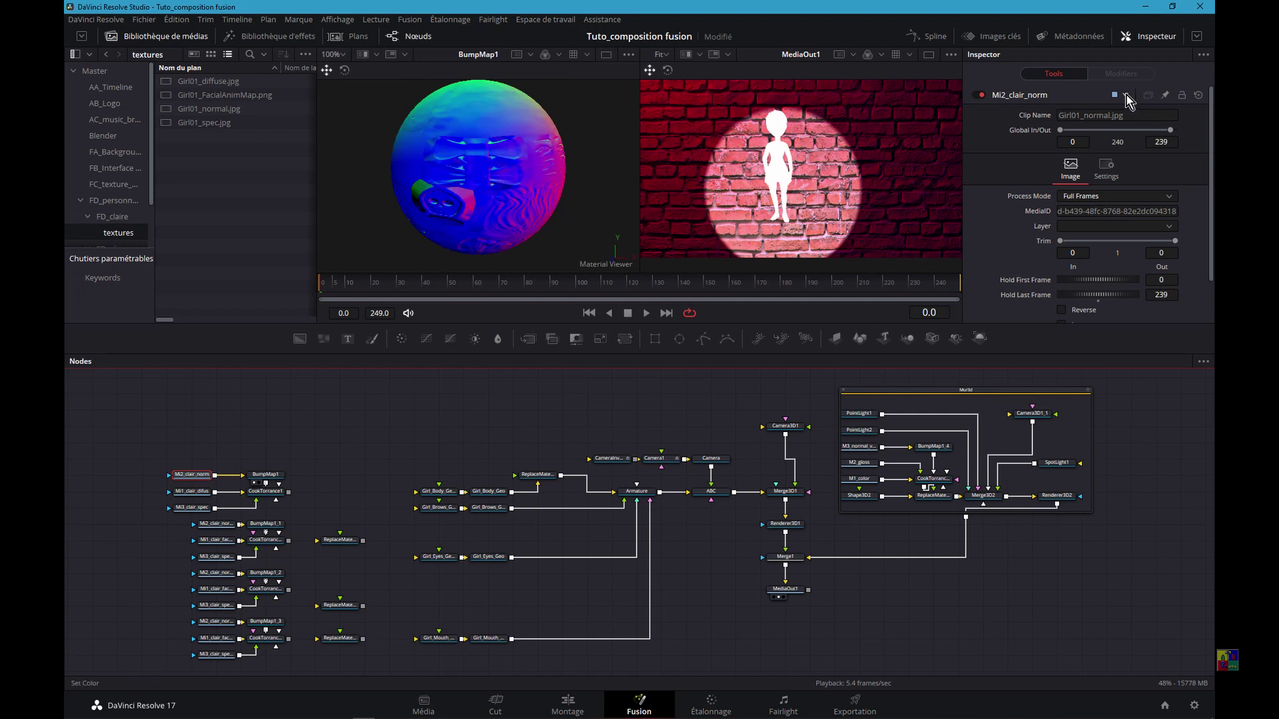
{"action": "left_click", "coordinate": [269, 476]}
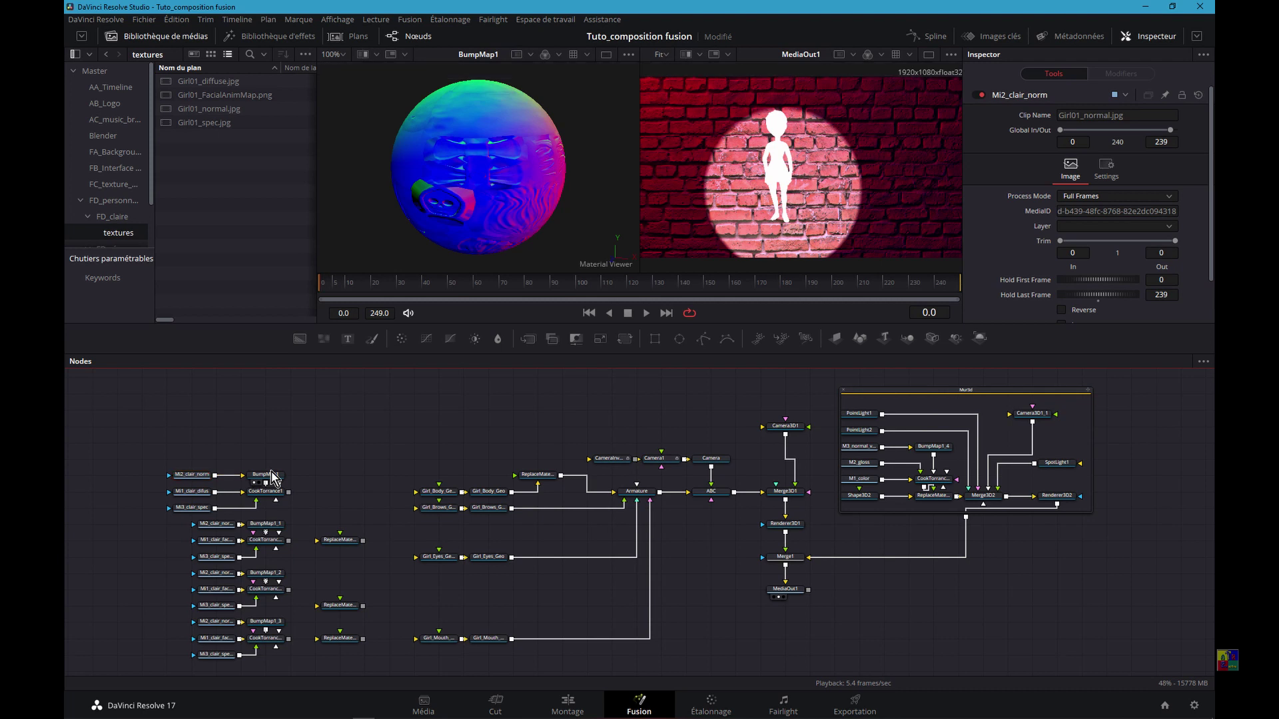
{"action": "left_click", "coordinate": [1074, 147]}
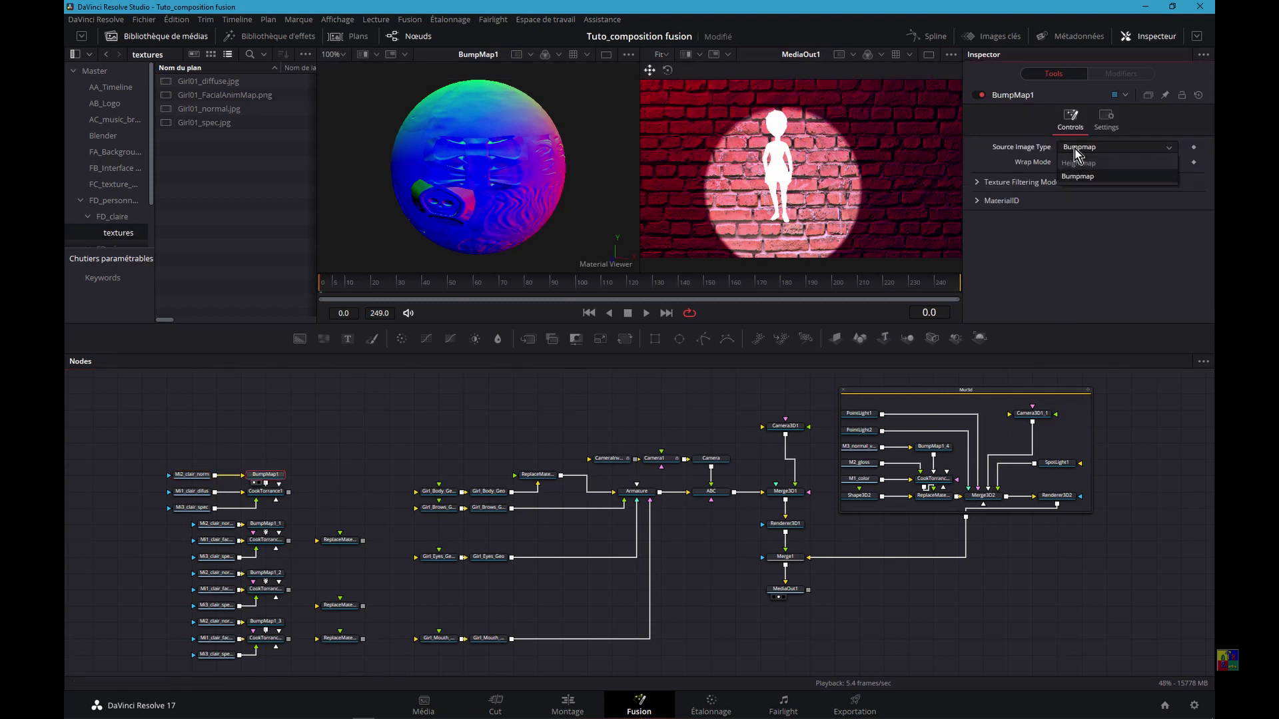
{"action": "left_click", "coordinate": [1078, 176]}
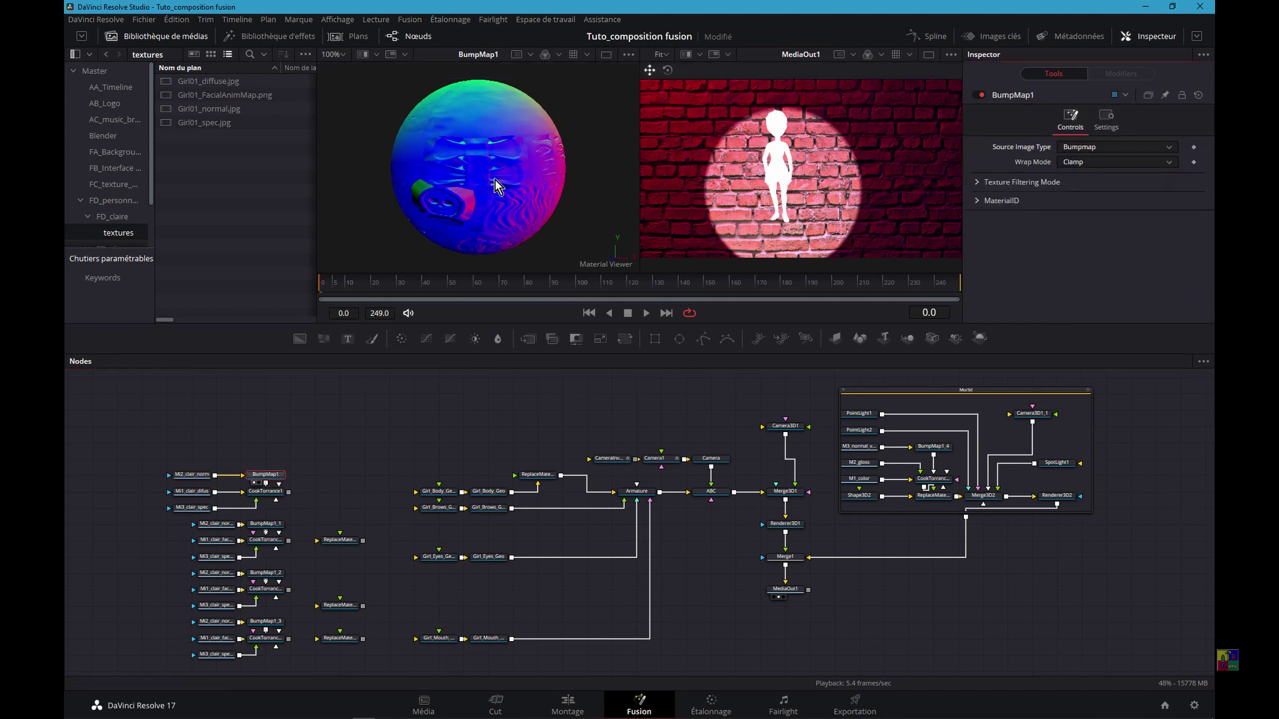
Step: Connect CookTorrance1 to the body's ReplaceMaterial3D1_1 node and insert ReplaceMaterial3D1_2 between the Girl_Brows geometry and Armature
{"action": "left_click", "coordinate": [270, 491]}
{"action": "left_click_drag", "start_coordinate": [289, 493], "coordinate": [524, 481]}
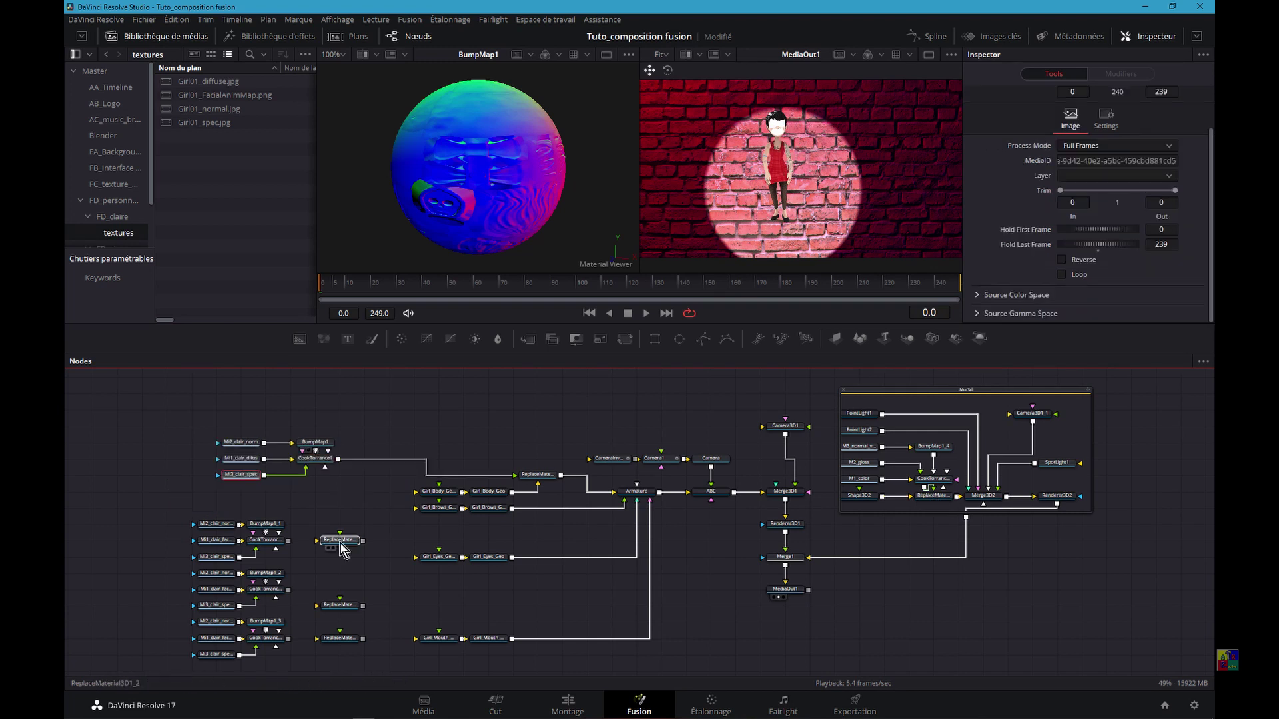
{"action": "left_click_drag", "start_coordinate": [341, 544], "coordinate": [545, 533]}
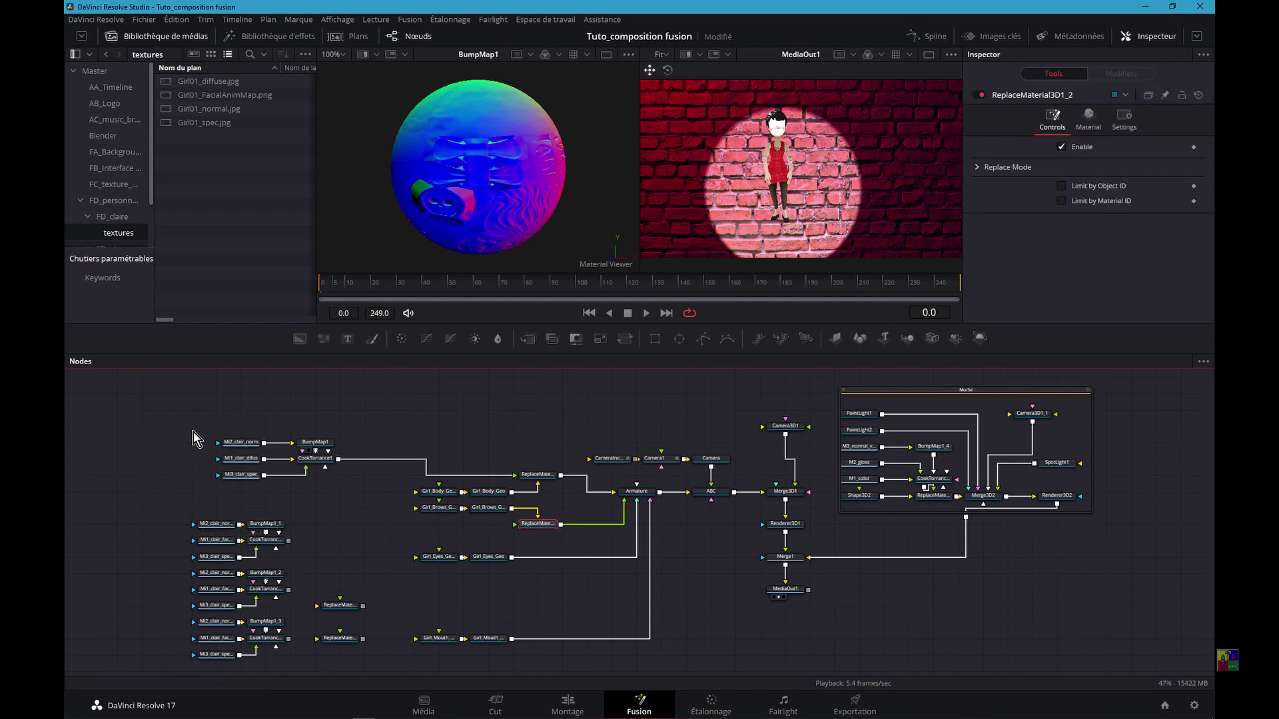
Step: Paste a copy of the CookTorrance1 material, its bump map and its three texture nodes, and delete the copy
{"action": "mouse_move", "coordinate": [196, 424]}
{"action": "left_mouse_down"}
{"action": "mouse_move", "coordinate": [262, 481]}
{"action": "mouse_move", "coordinate": [369, 503]}
{"action": "left_mouse_up"}
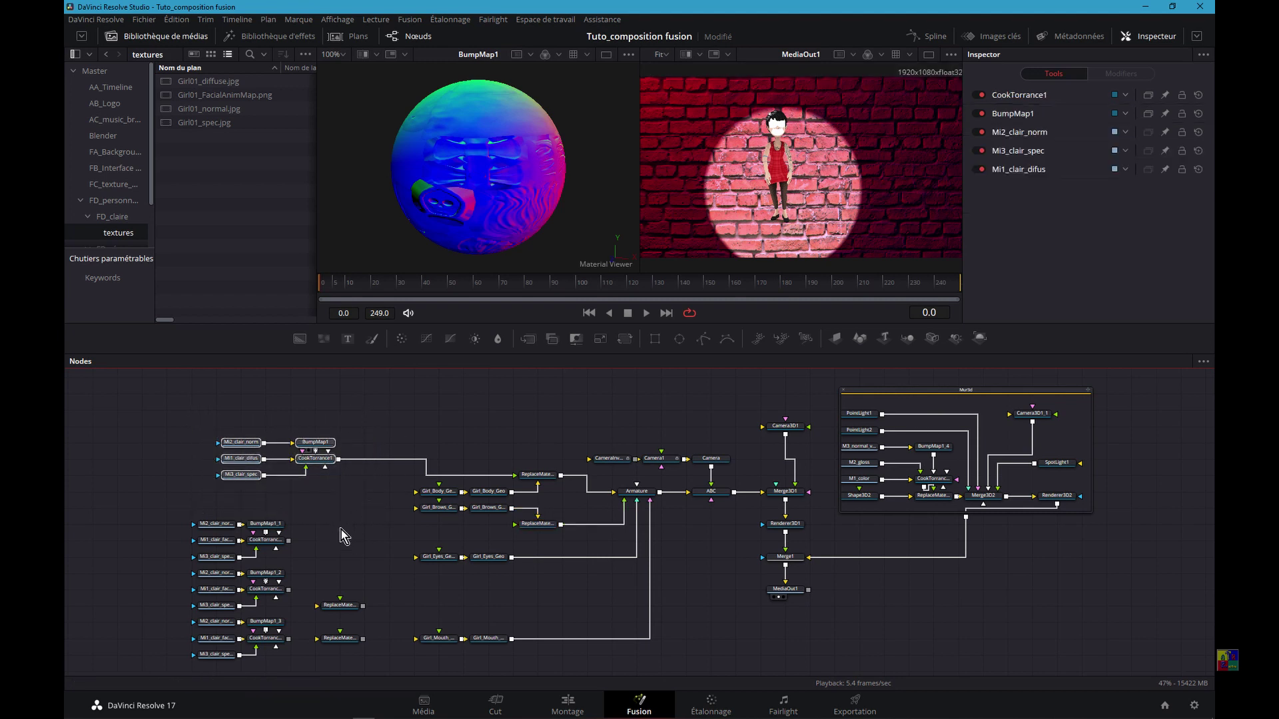
{"action": "left_click", "coordinate": [139, 423]}
{"action": "key", "text": "ctrl+v"}
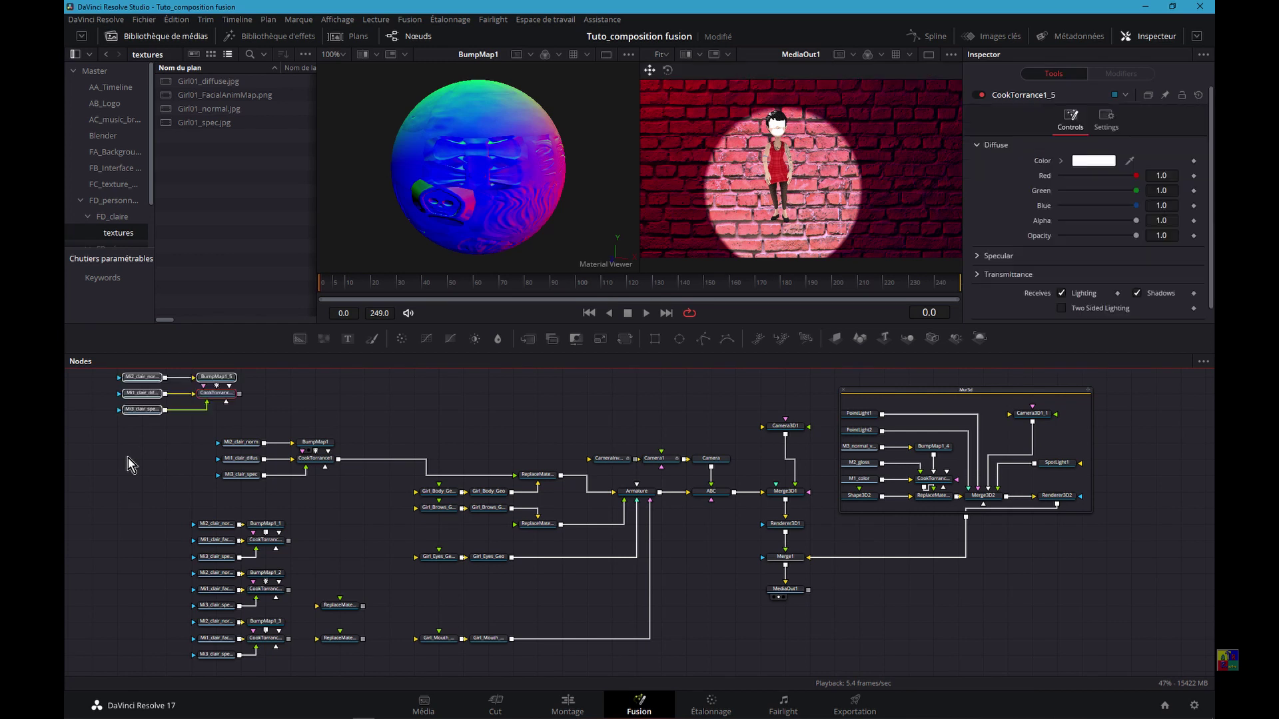
{"action": "key", "text": "Delete"}
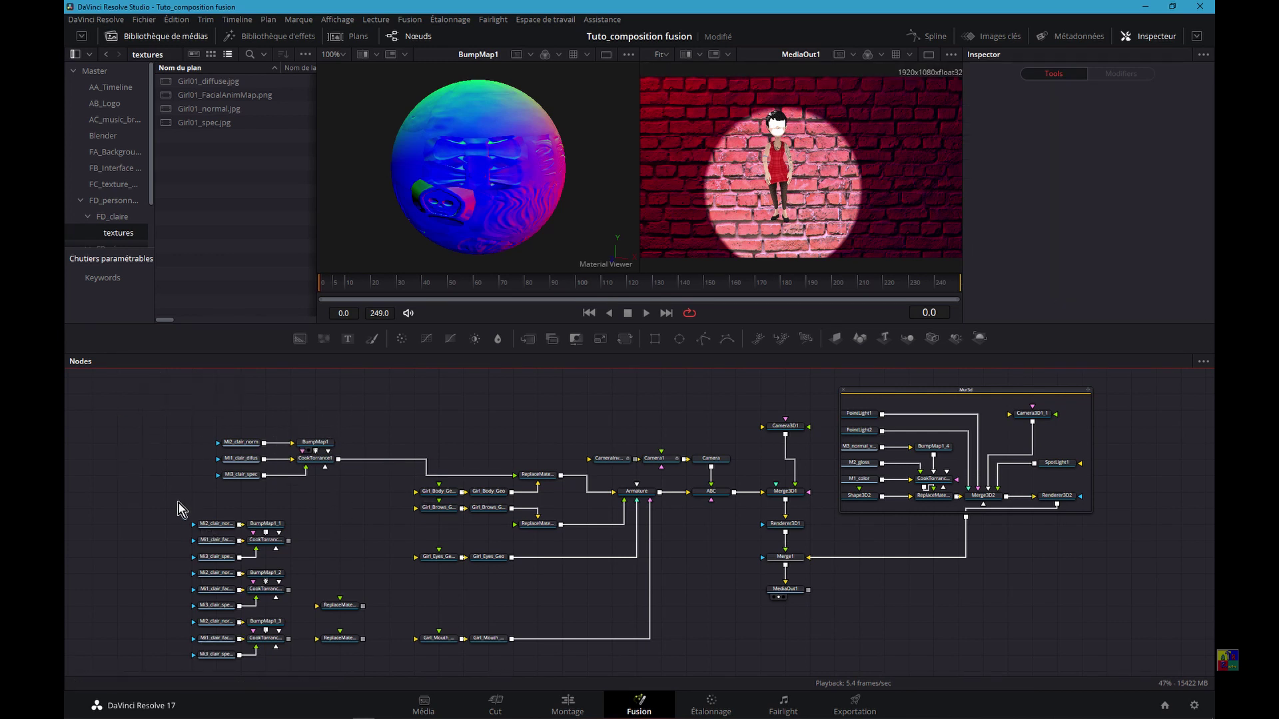
Step: Connect CookTorrance1_1 to the brows' ReplaceMaterial3D1_2 and move its material nodes beneath the body's material nodes
{"action": "left_click_drag", "start_coordinate": [289, 540], "coordinate": [515, 525]}
{"action": "left_click_drag", "start_coordinate": [166, 506], "coordinate": [288, 578]}
{"action": "left_click_drag", "start_coordinate": [267, 527], "coordinate": [292, 511]}
{"action": "left_click", "coordinate": [291, 509]}
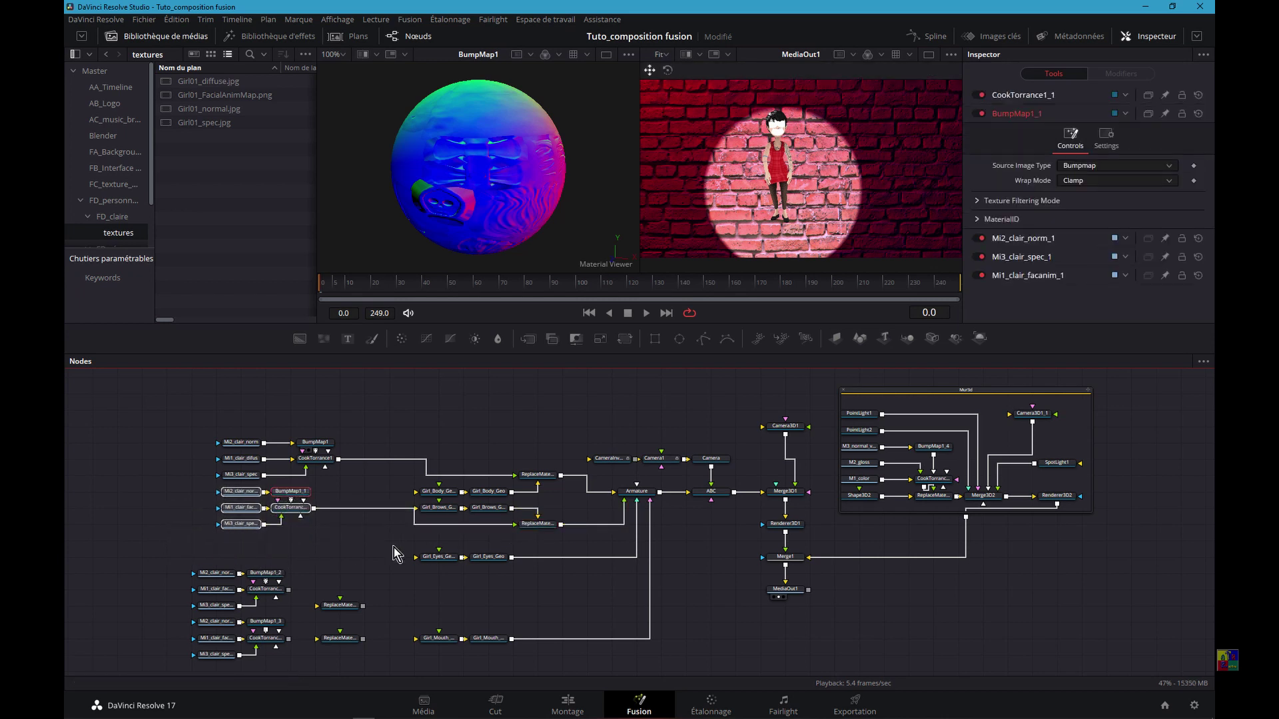
Step: Insert ReplaceMaterial3D1_3 after Girl_Eyes_Geo and ReplaceMaterial3D1 after the Girl_Mouth geometry, and connect each to its CookTorrance material
{"action": "left_click_drag", "start_coordinate": [337, 606], "coordinate": [527, 577]}
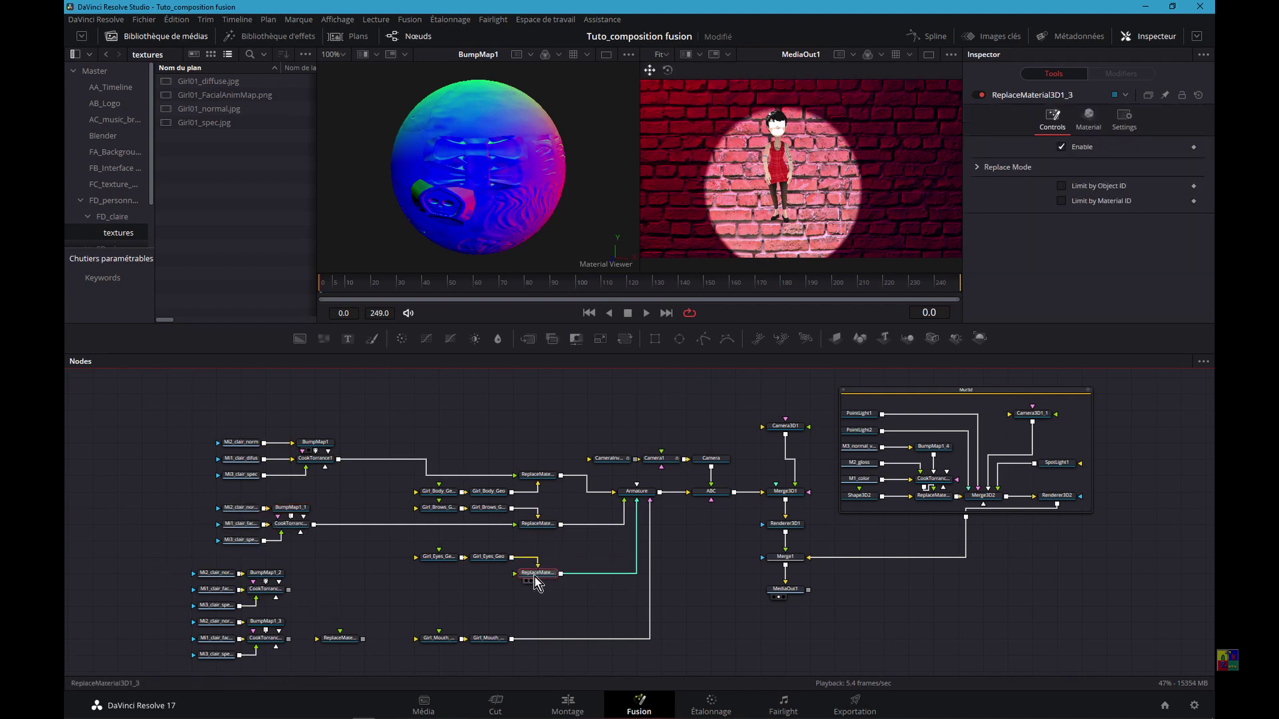
{"action": "left_click_drag", "start_coordinate": [288, 590], "coordinate": [515, 572]}
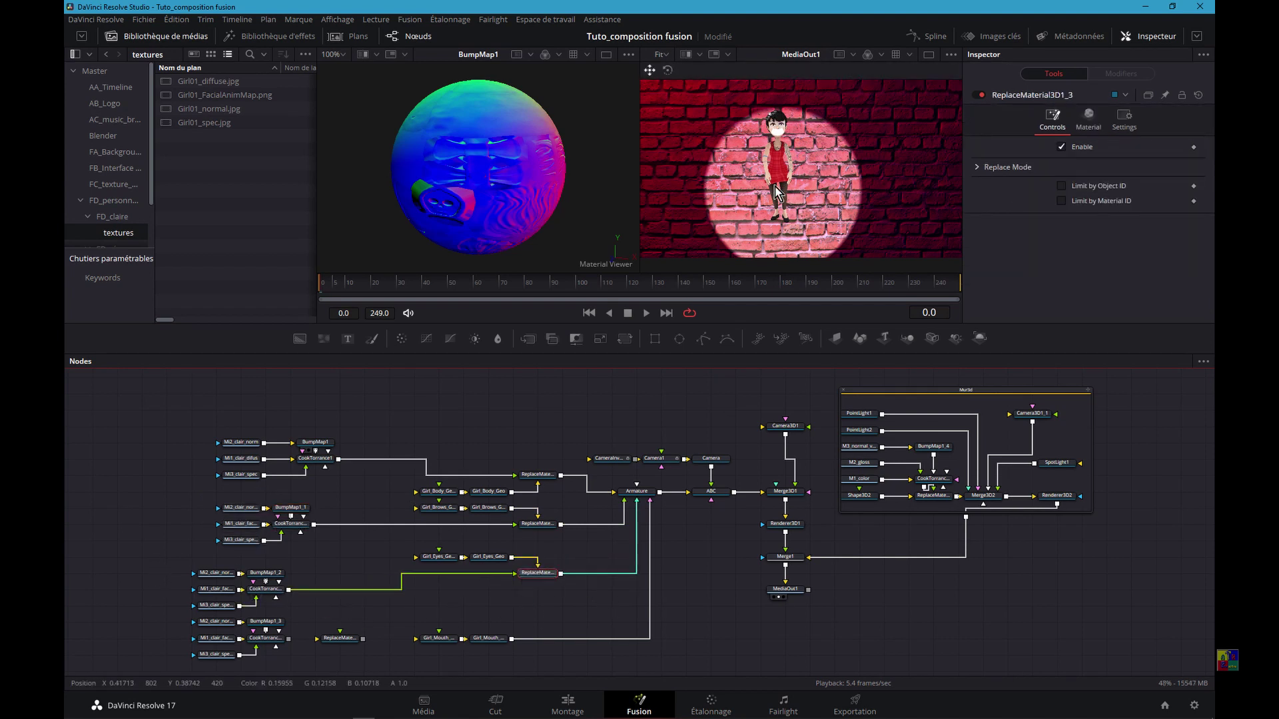
{"action": "left_click_drag", "start_coordinate": [341, 641], "coordinate": [663, 621]}
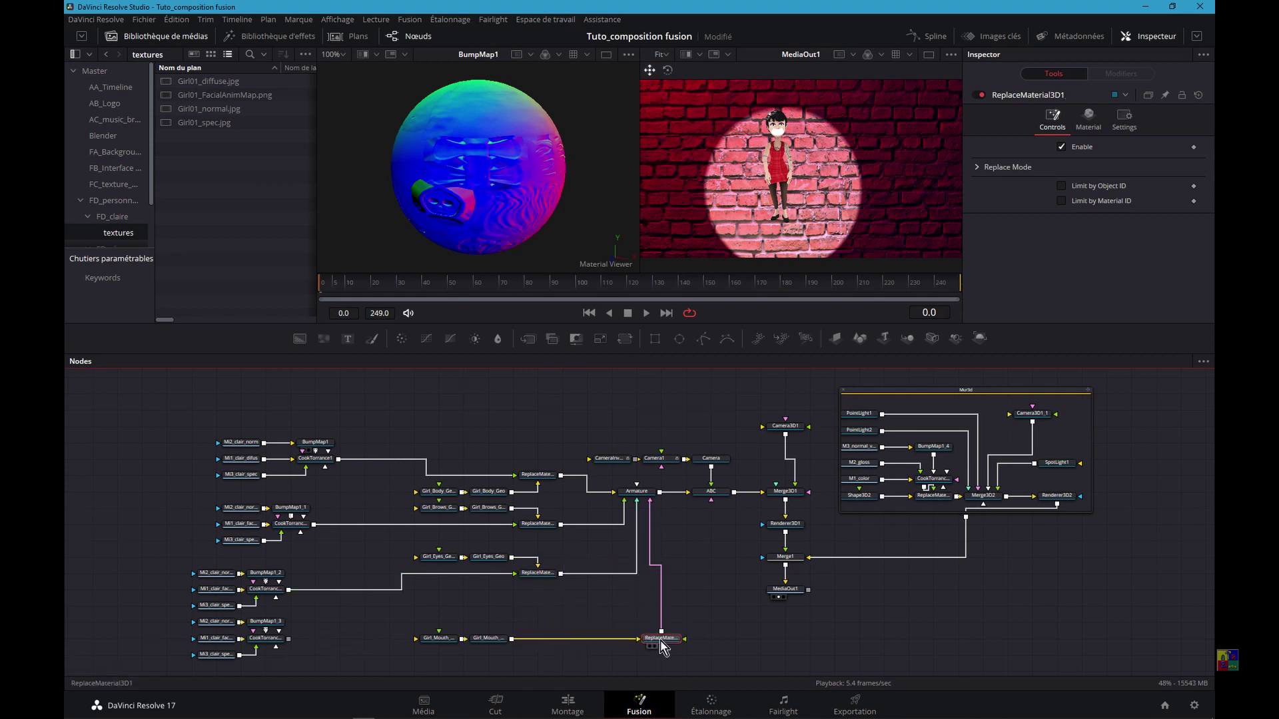
{"action": "left_click_drag", "start_coordinate": [289, 638], "coordinate": [685, 623]}
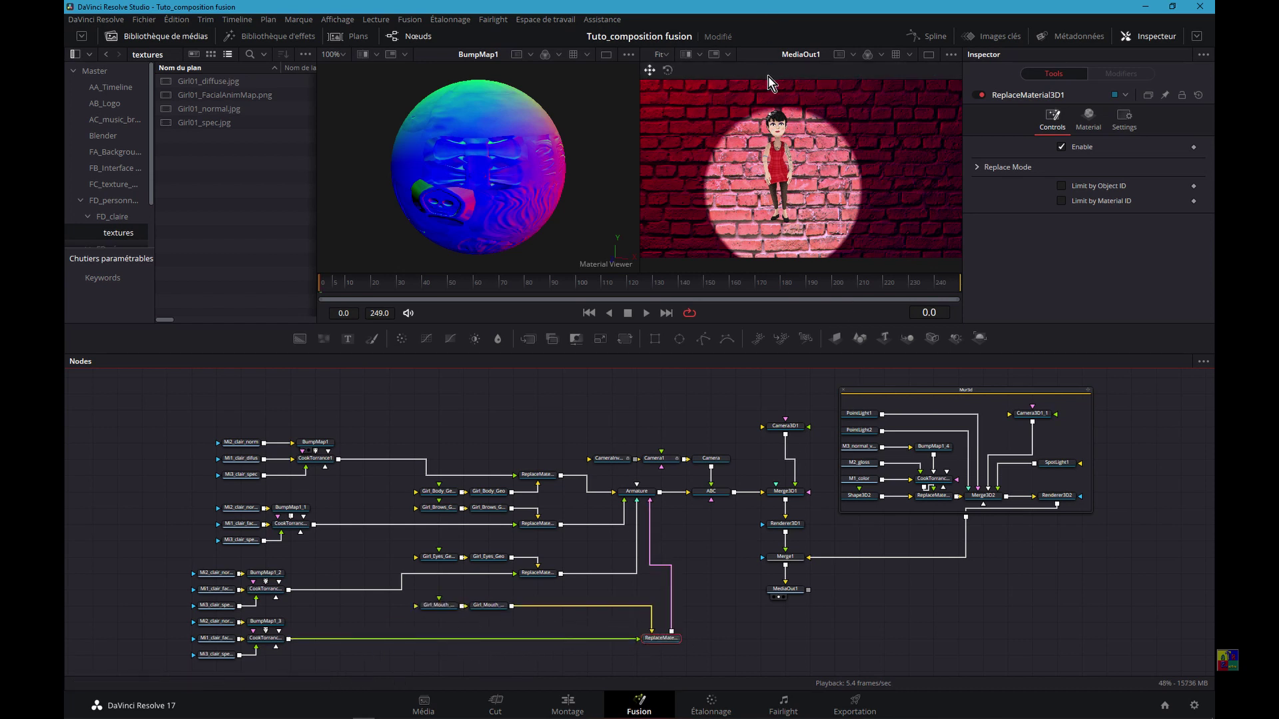
Step: Scrub the composition forward and back to the start to check the textured character's animation
{"action": "left_click_drag", "start_coordinate": [321, 289], "coordinate": [442, 293]}
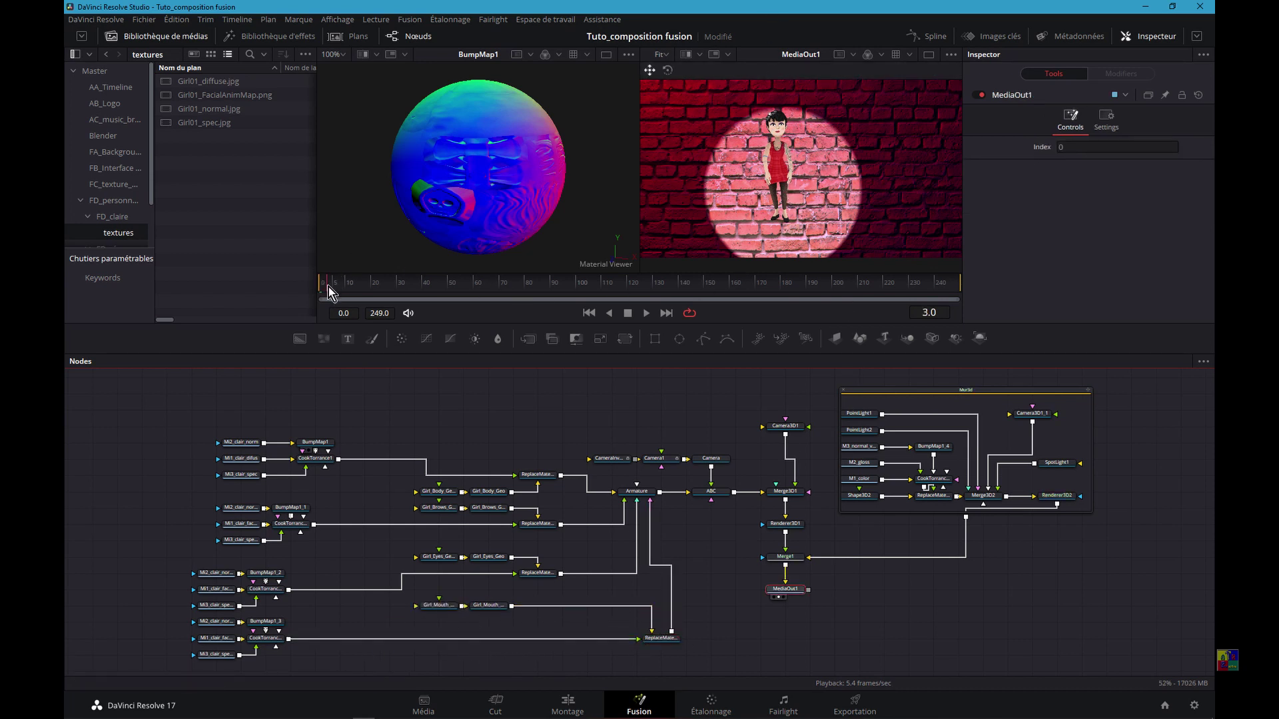
{"action": "left_click_drag", "start_coordinate": [526, 301], "coordinate": [305, 303]}
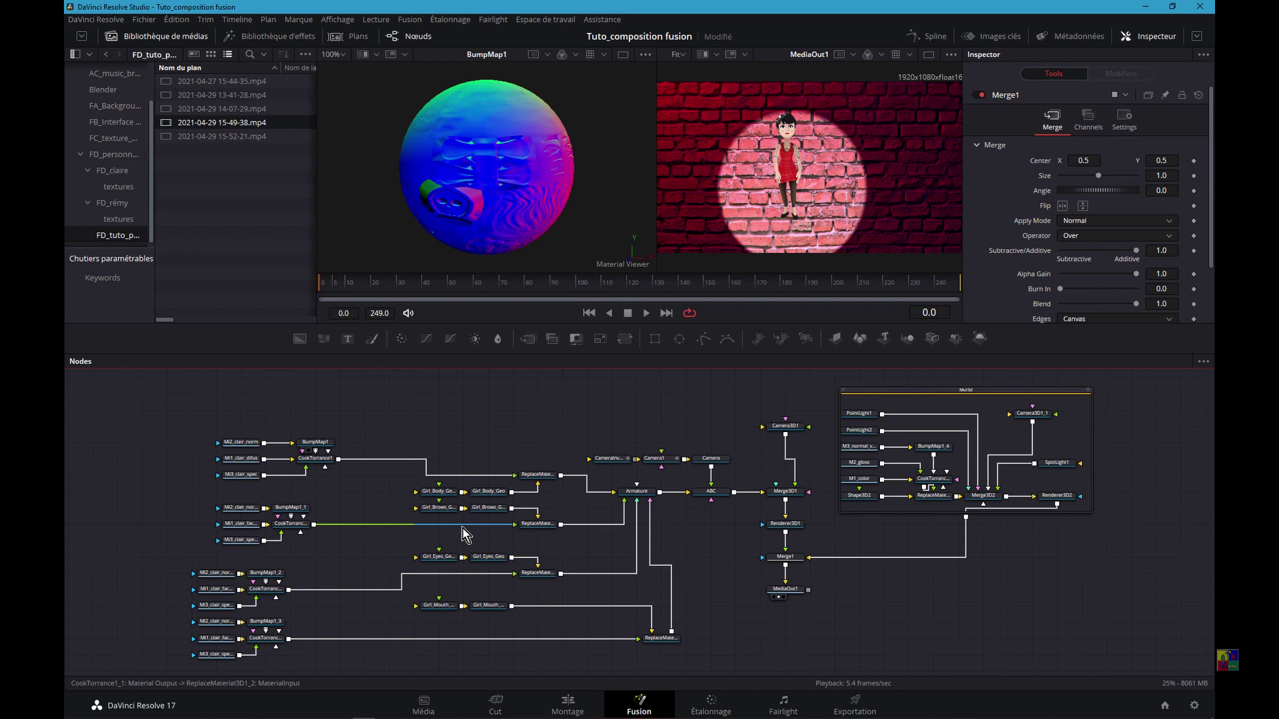
Step: Disconnect the brows, eyes and mouth materials, and connect CookTorrance1 to the brows and eyes ReplaceMaterial nodes instead
{"action": "left_click", "coordinate": [500, 525]}
{"action": "key", "text": "Delete"}
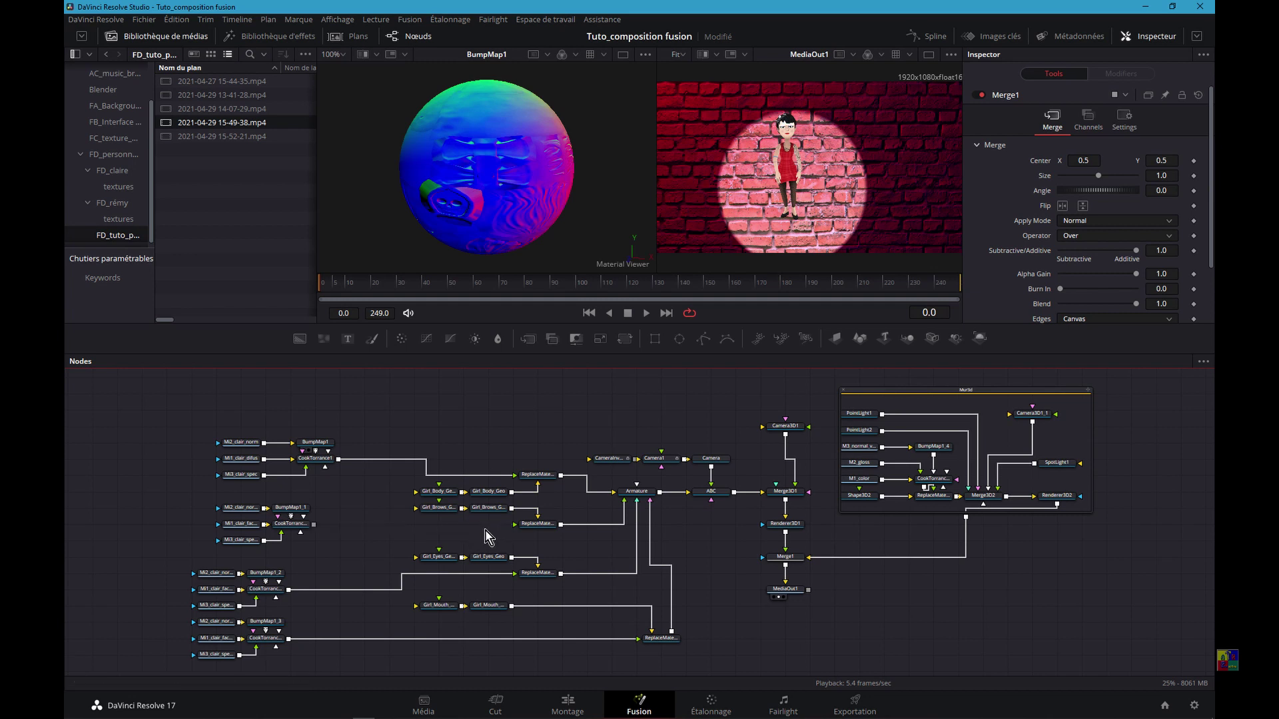
{"action": "left_click", "coordinate": [508, 574]}
{"action": "key", "text": "Delete"}
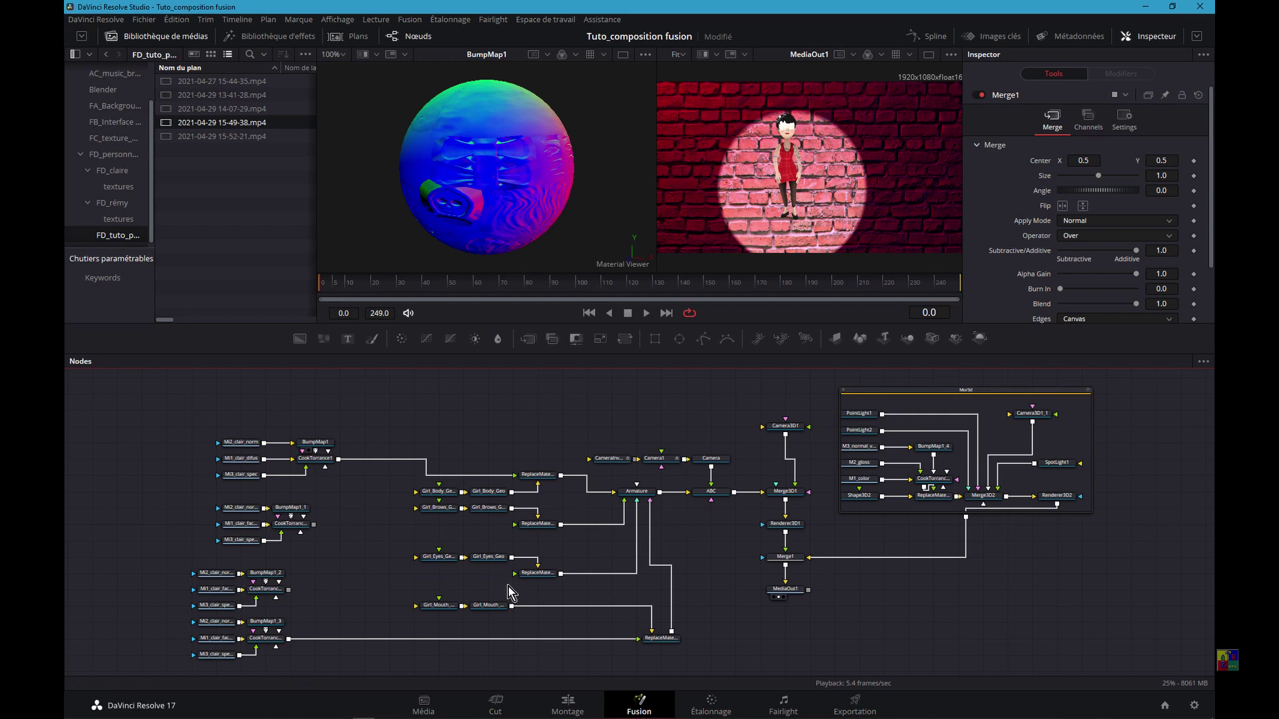
{"action": "left_click", "coordinate": [627, 639]}
{"action": "key", "text": "Delete"}
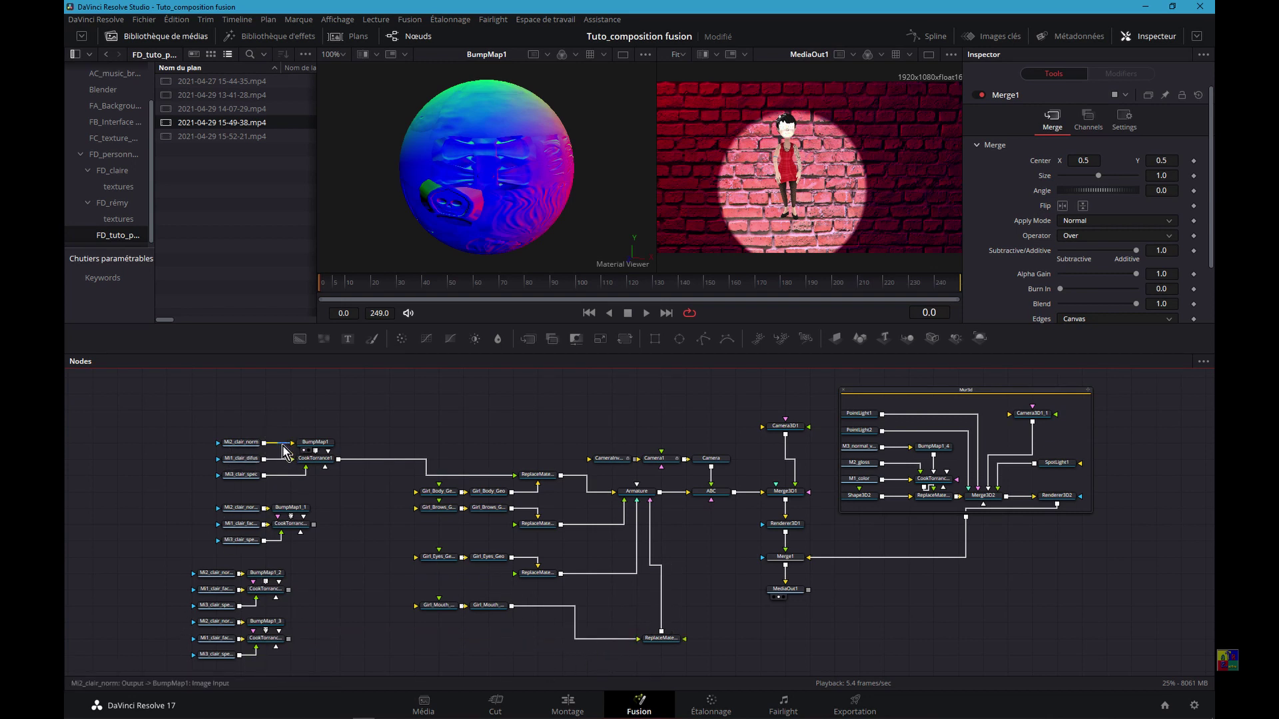
{"action": "left_click_drag", "start_coordinate": [341, 467], "coordinate": [519, 531]}
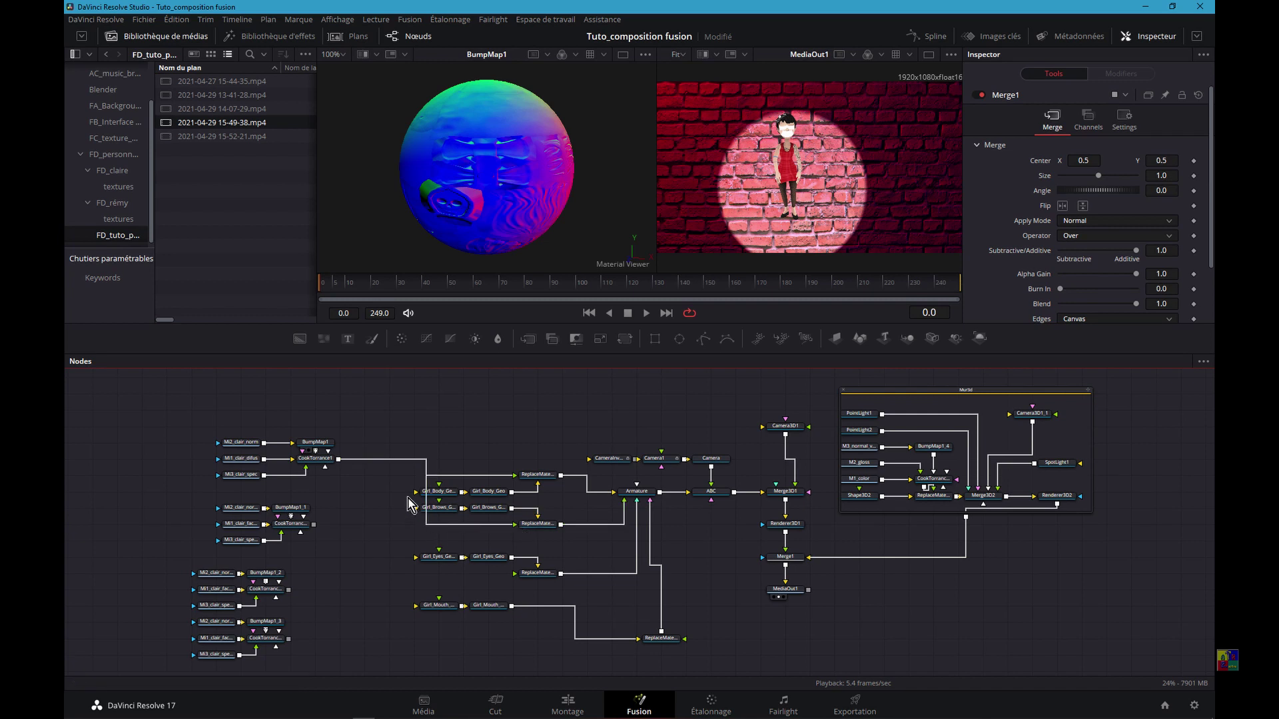
{"action": "left_click_drag", "start_coordinate": [339, 463], "coordinate": [511, 577]}
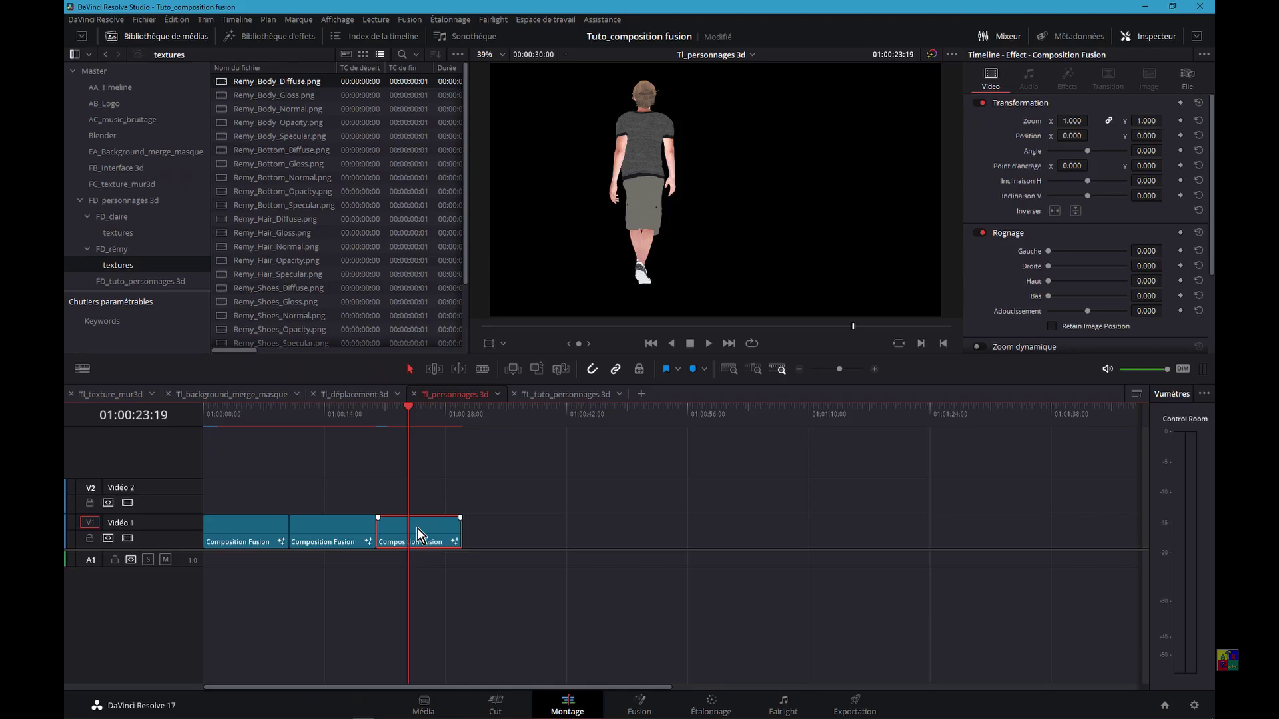
Step: Open the selected Remy composition in Fusion and group all its nodes except MediaOut1
{"action": "left_click", "coordinate": [640, 708]}
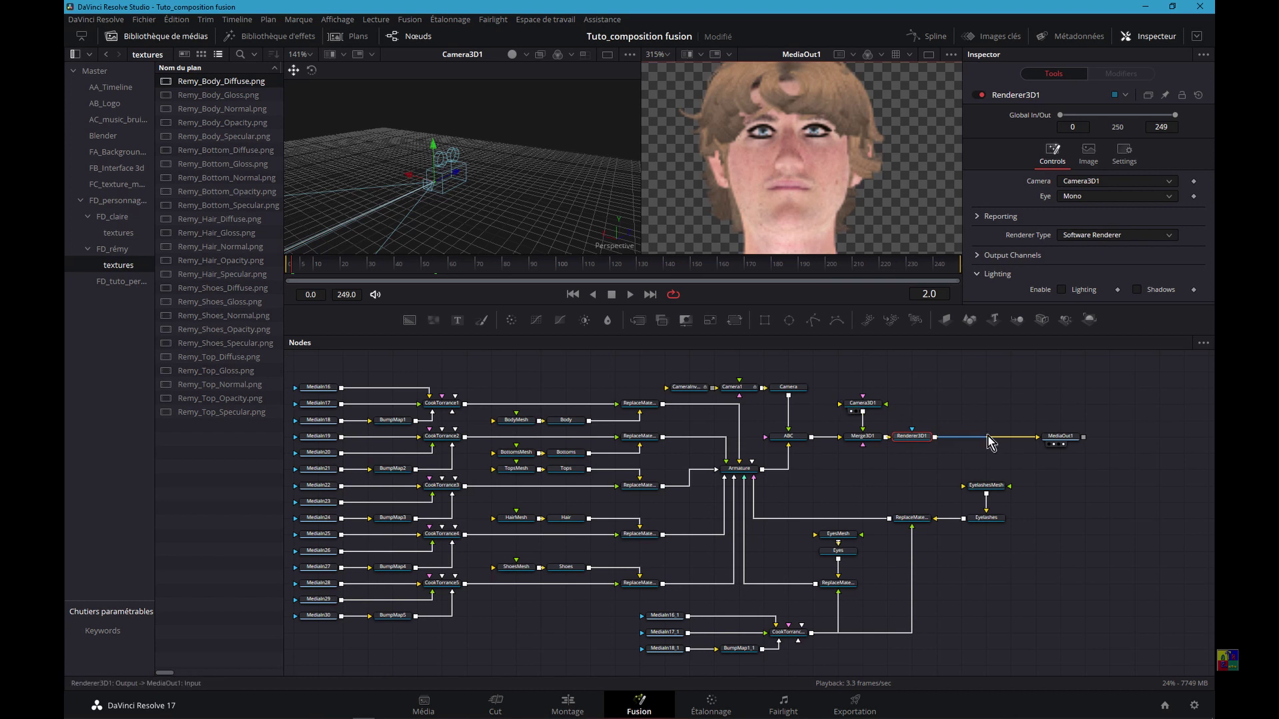
{"action": "left_click_drag", "start_coordinate": [1012, 366], "coordinate": [308, 613]}
{"action": "scroll", "coordinate": [448, 586], "scroll_direction": "up", "scroll_amount": 2}
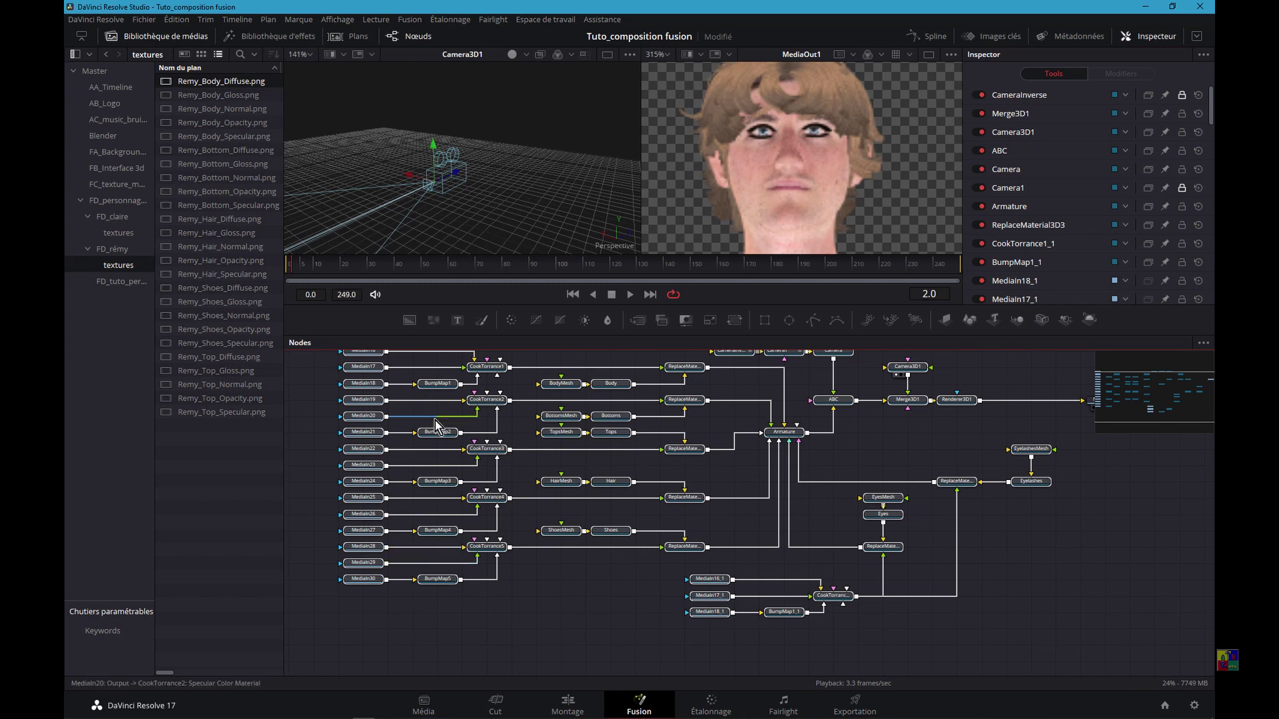
{"action": "right_click", "coordinate": [368, 423]}
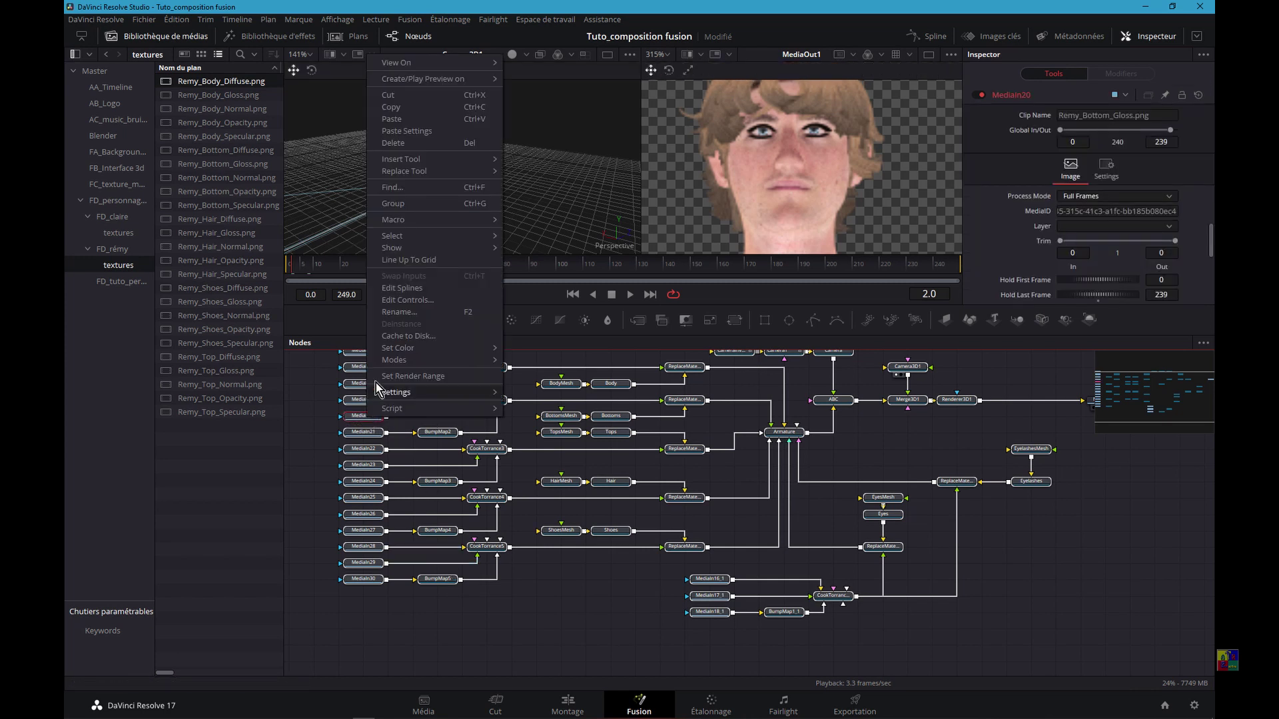
{"action": "mouse_move", "coordinate": [392, 175]}
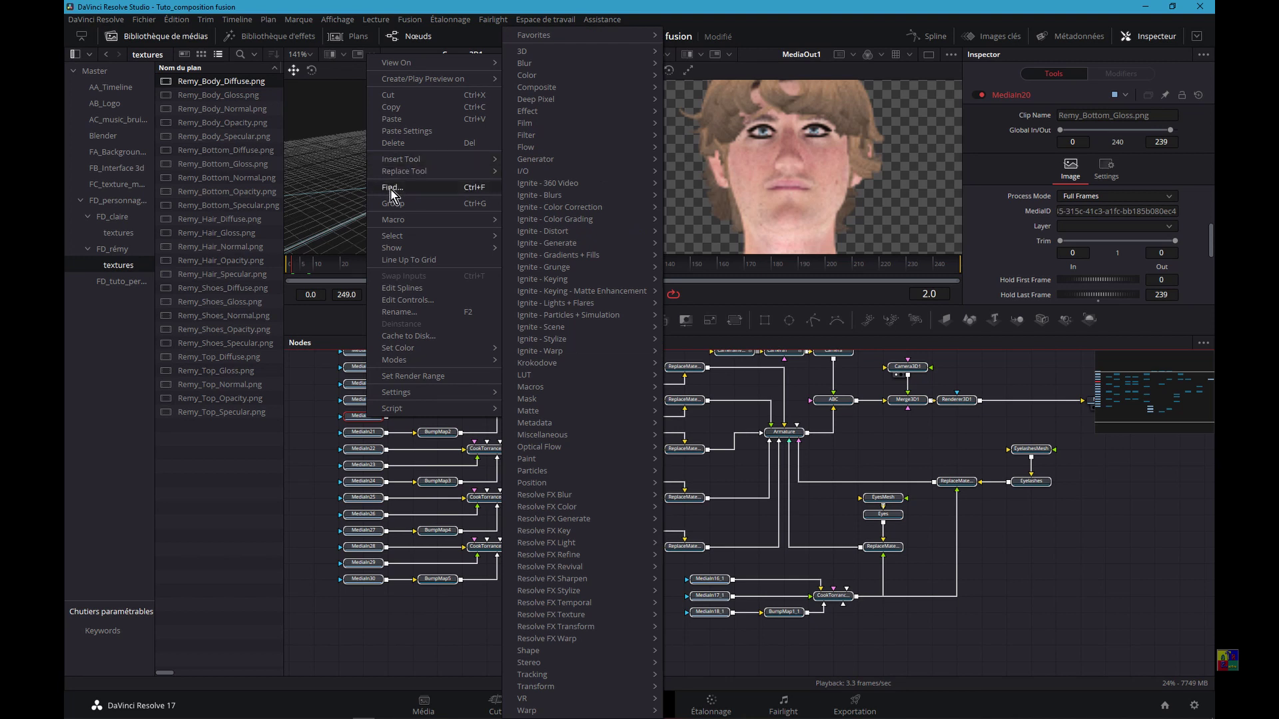
{"action": "left_click", "coordinate": [395, 204]}
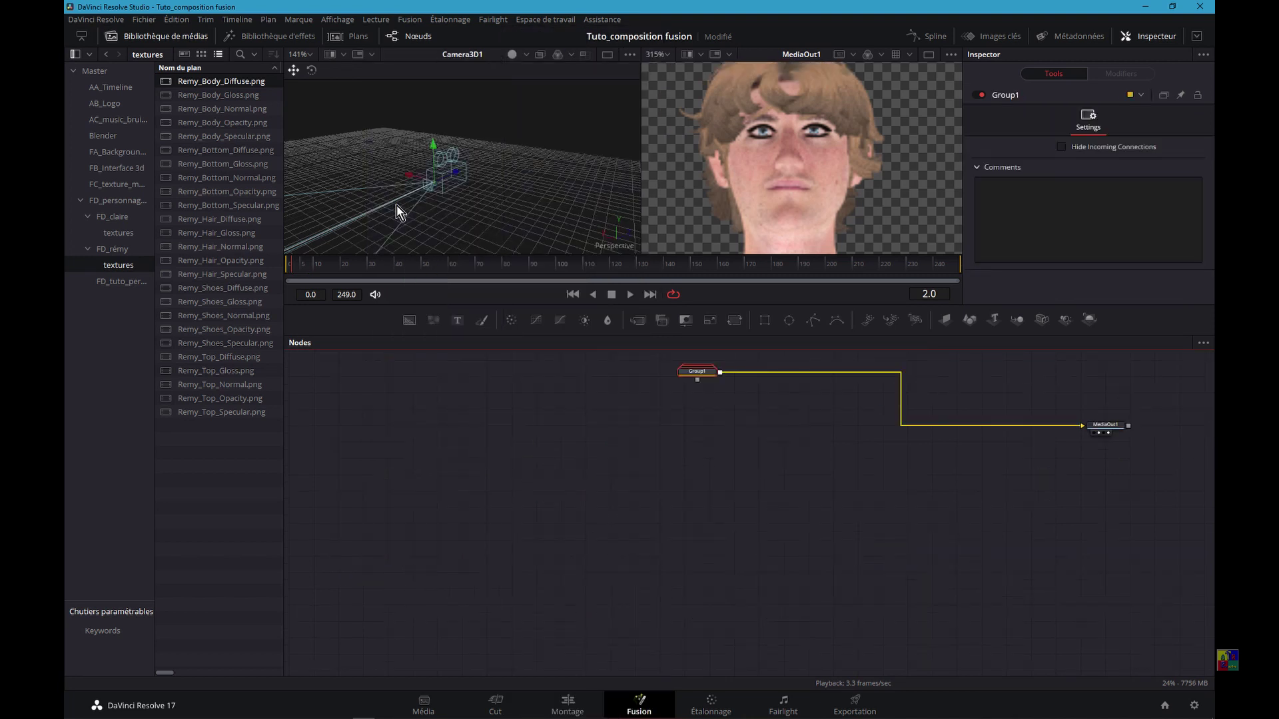
Step: Copy Group1 into the brick wall composition, below its existing nodes
{"action": "left_click_drag", "start_coordinate": [632, 371], "coordinate": [733, 420]}
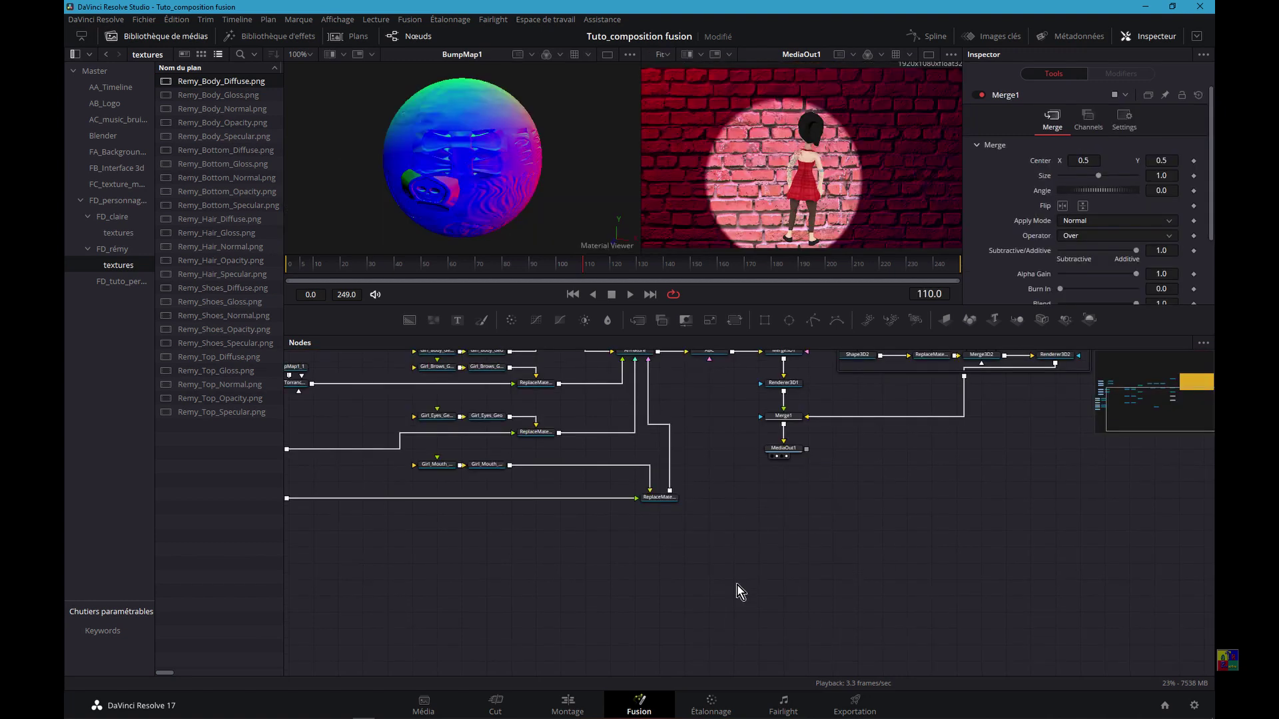
{"action": "key", "text": "ctrl+v"}
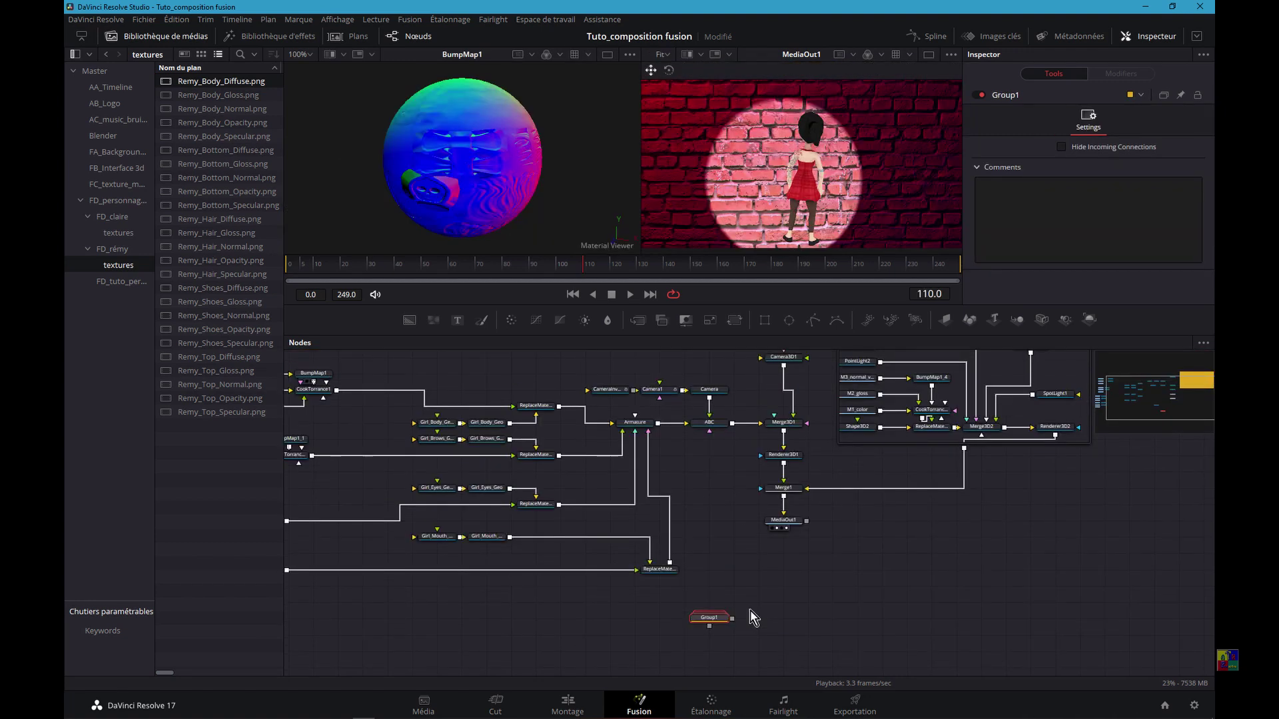
{"action": "left_click", "coordinate": [751, 613]}
Step: Insert Merge2 between Merge1 and MediaOut1 with Group1 as its foreground, and go to frame 10
{"action": "left_click_drag", "start_coordinate": [638, 324], "coordinate": [724, 479]}
{"action": "left_click_drag", "start_coordinate": [781, 621], "coordinate": [779, 622]}
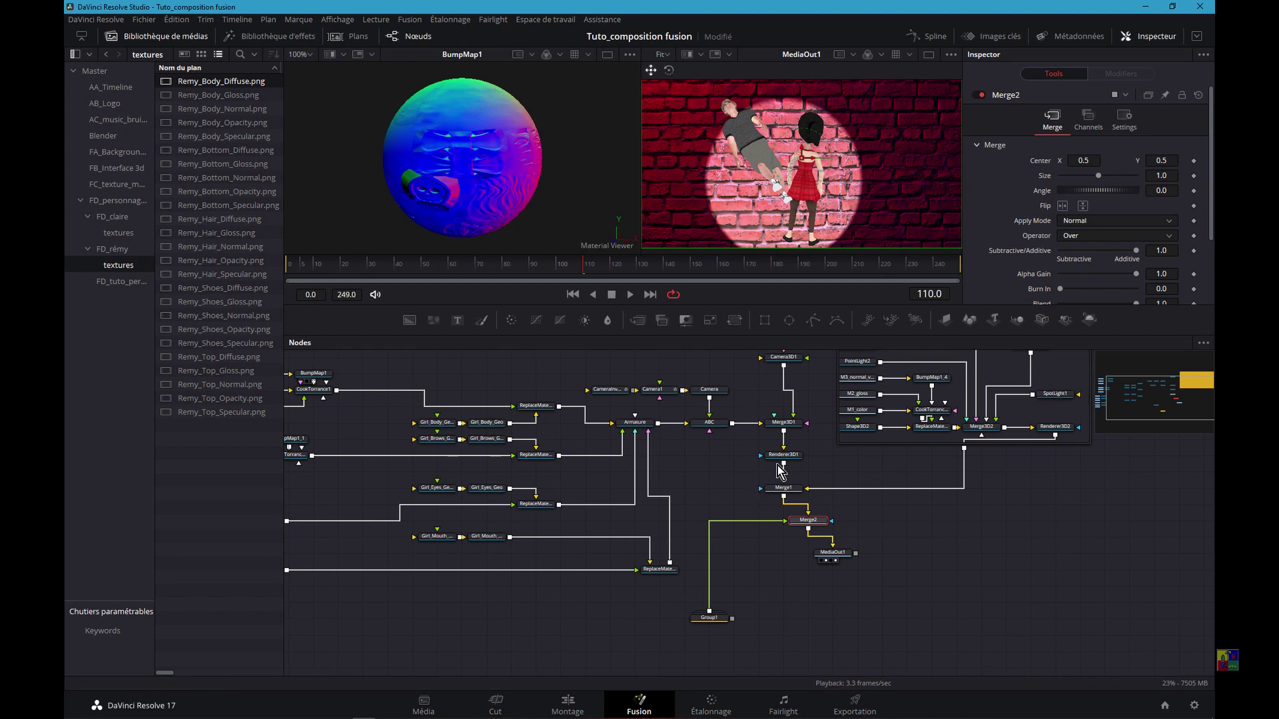
{"action": "left_click_drag", "start_coordinate": [585, 274], "coordinate": [492, 286]}
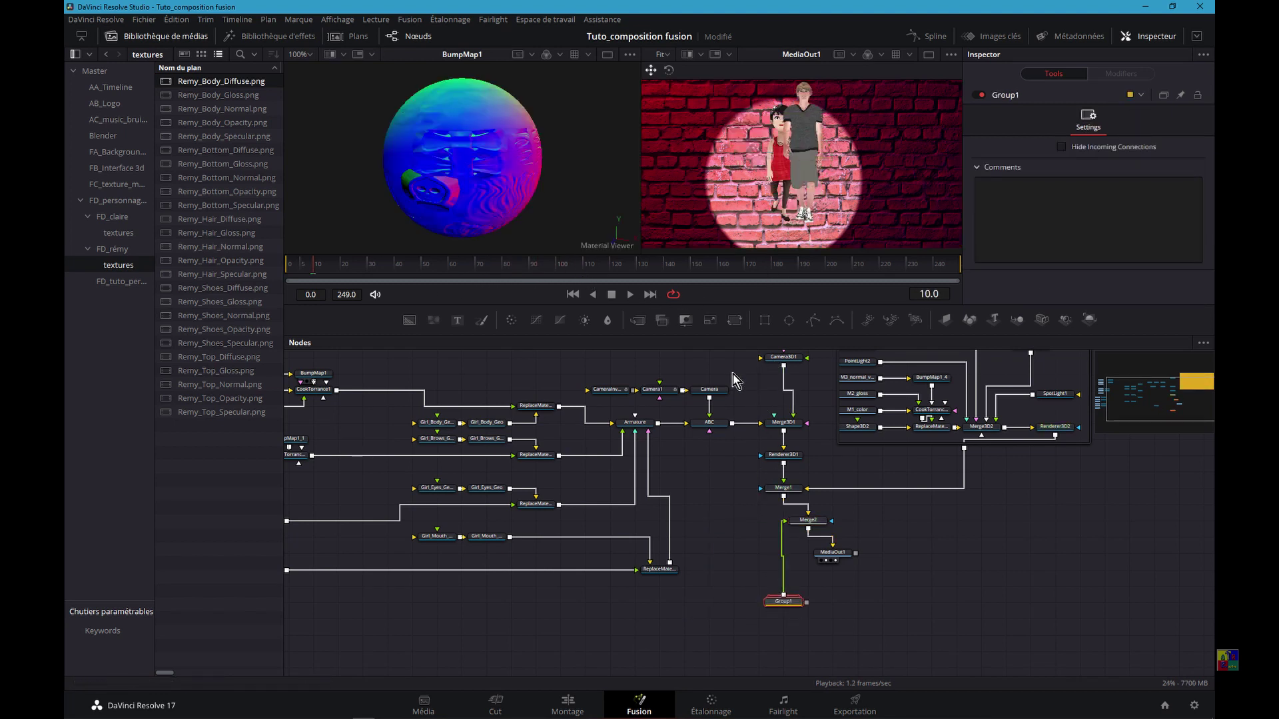
Step: Group the girl's material, geometry, armature and Alembic camera nodes that feed Merge3D1
{"action": "left_click_drag", "start_coordinate": [732, 366], "coordinate": [284, 608]}
{"action": "right_click", "coordinate": [553, 439]}
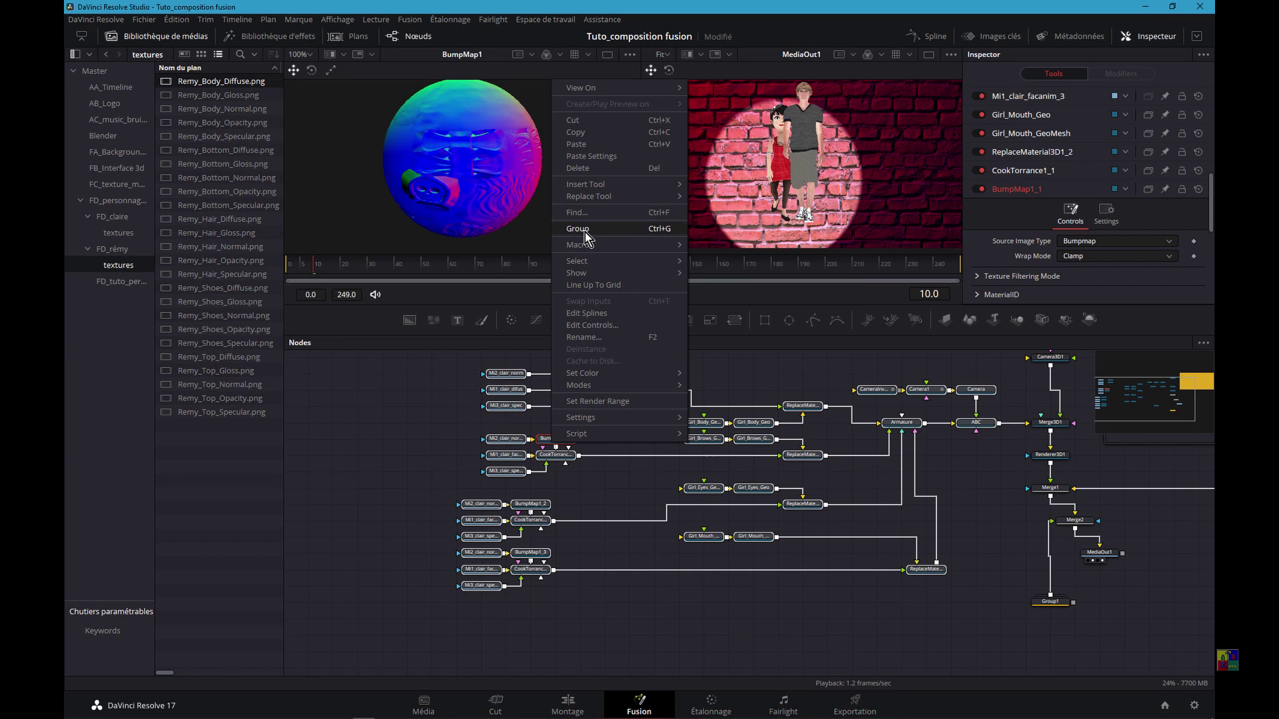
{"action": "key", "text": "Escape"}
{"action": "key", "text": "ctrl+g"}
Step: Expand Group1 and move its frame up beneath the collapsed Group2
{"action": "left_click_drag", "start_coordinate": [1051, 601], "coordinate": [528, 522]}
{"action": "left_click", "coordinate": [545, 523]}
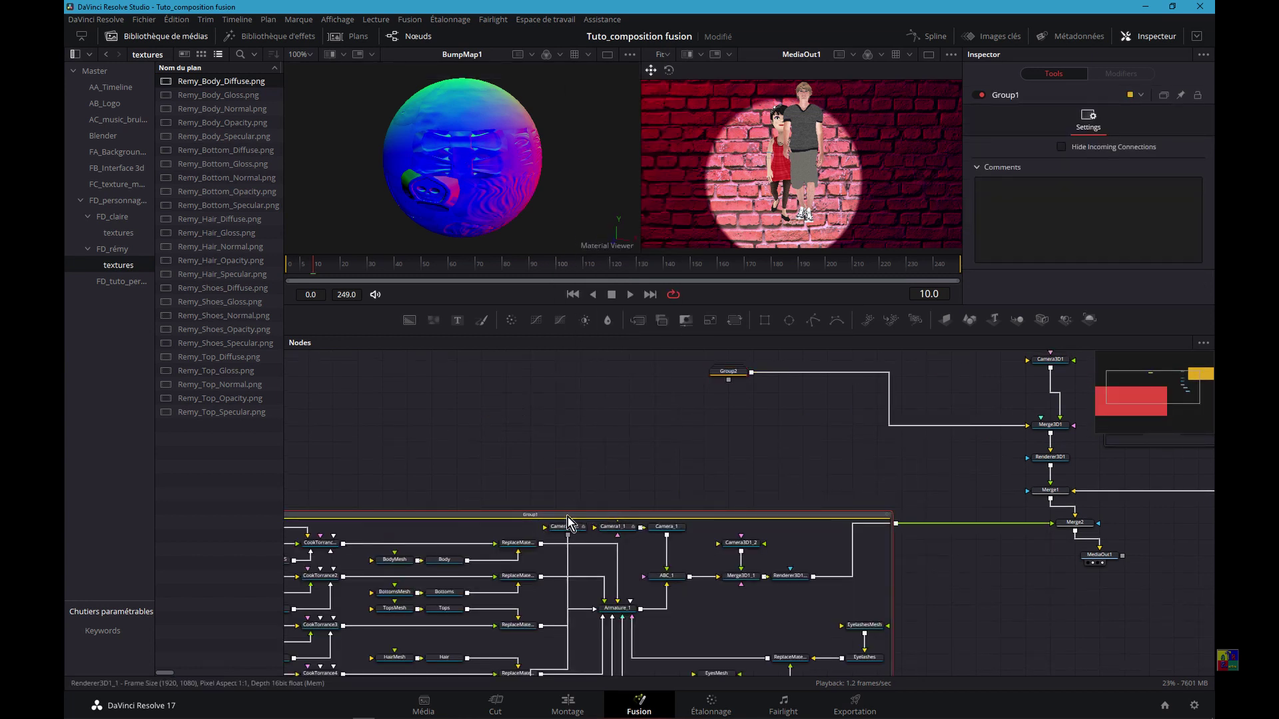
{"action": "left_click_drag", "start_coordinate": [565, 521], "coordinate": [487, 431]}
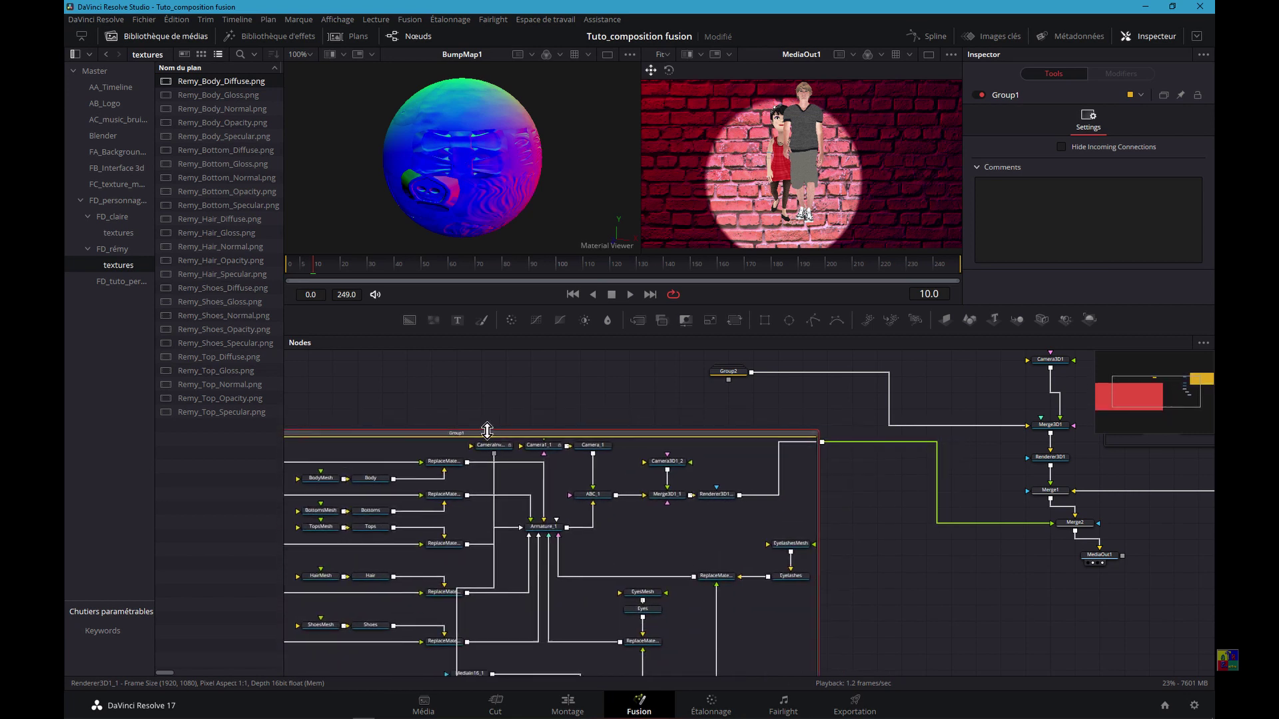
Step: Show Camera3D1_2 in the 3D viewer and shift the camera sideways so Remy stands beside the girl
{"action": "left_click", "coordinate": [663, 467]}
{"action": "left_click_drag", "start_coordinate": [666, 469], "coordinate": [668, 494]}
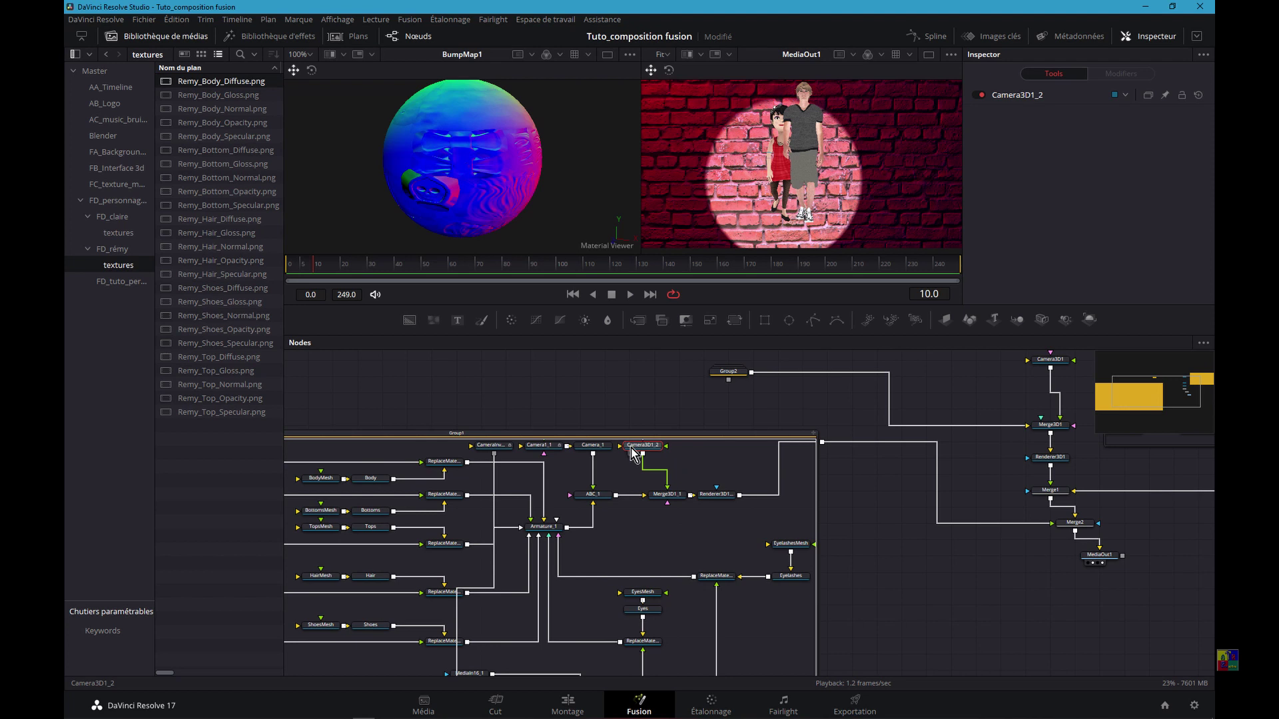
{"action": "key", "text": "1"}
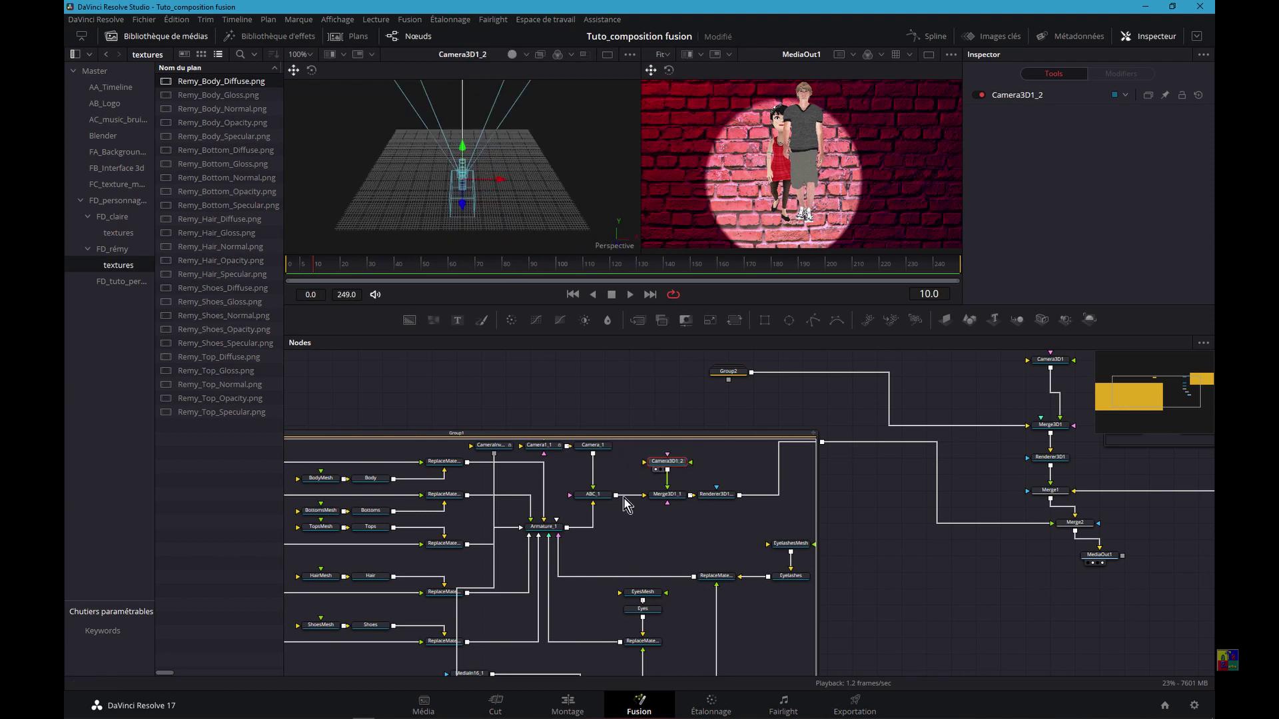
{"action": "left_click_drag", "start_coordinate": [464, 212], "coordinate": [512, 203]}
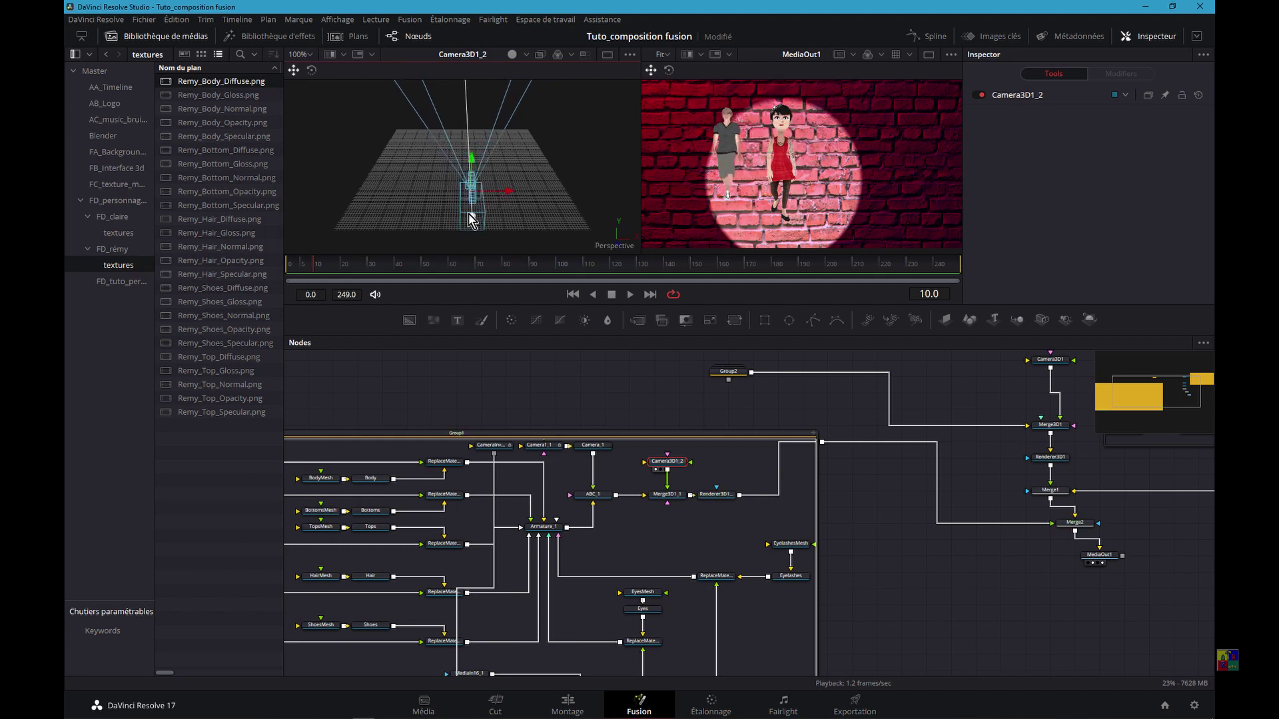